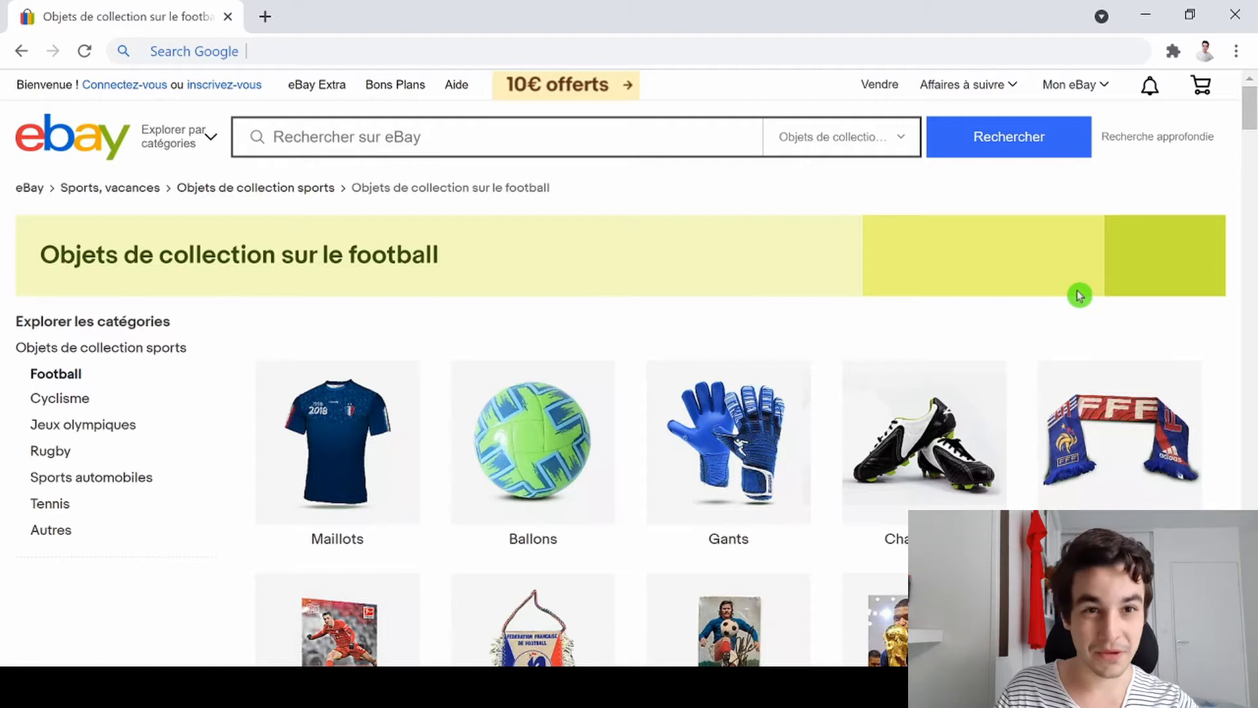
Look through the eBay football collectibles page, examining the titles, prices and shipping costs of the listed items.
scroll(1095, 286, down, 4)
scroll(1098, 283, down, 6)
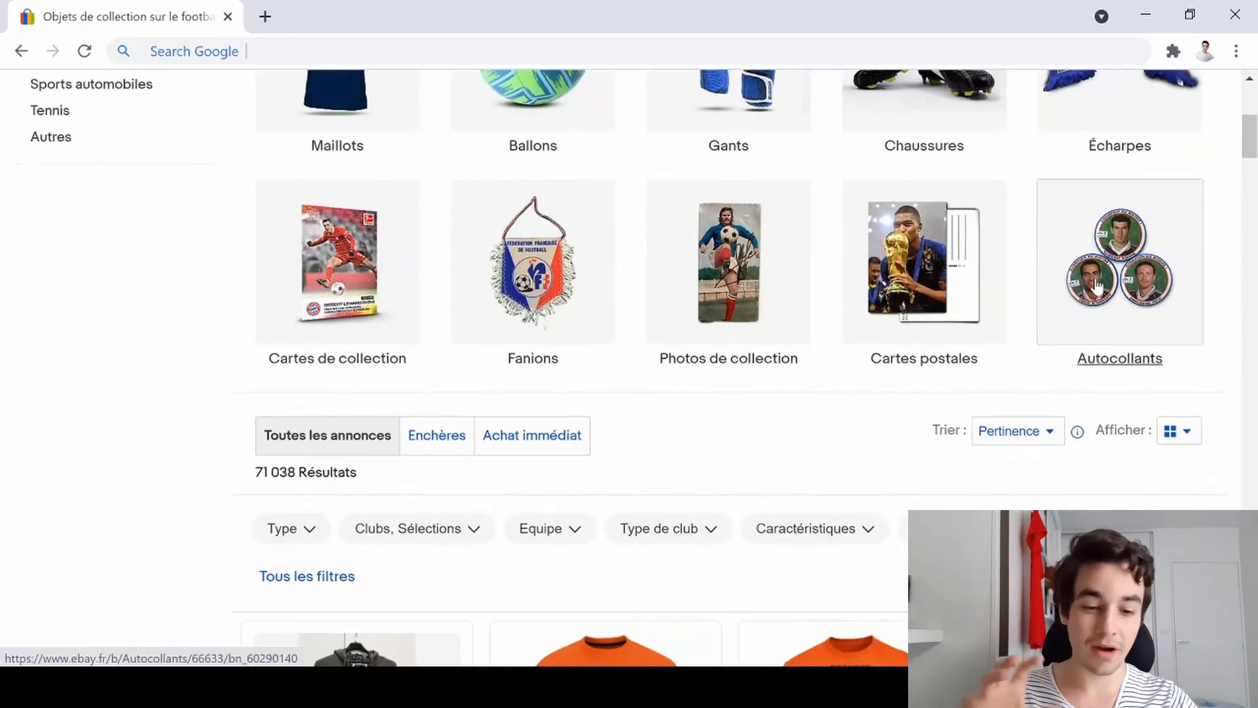
scroll(1099, 283, down, 2)
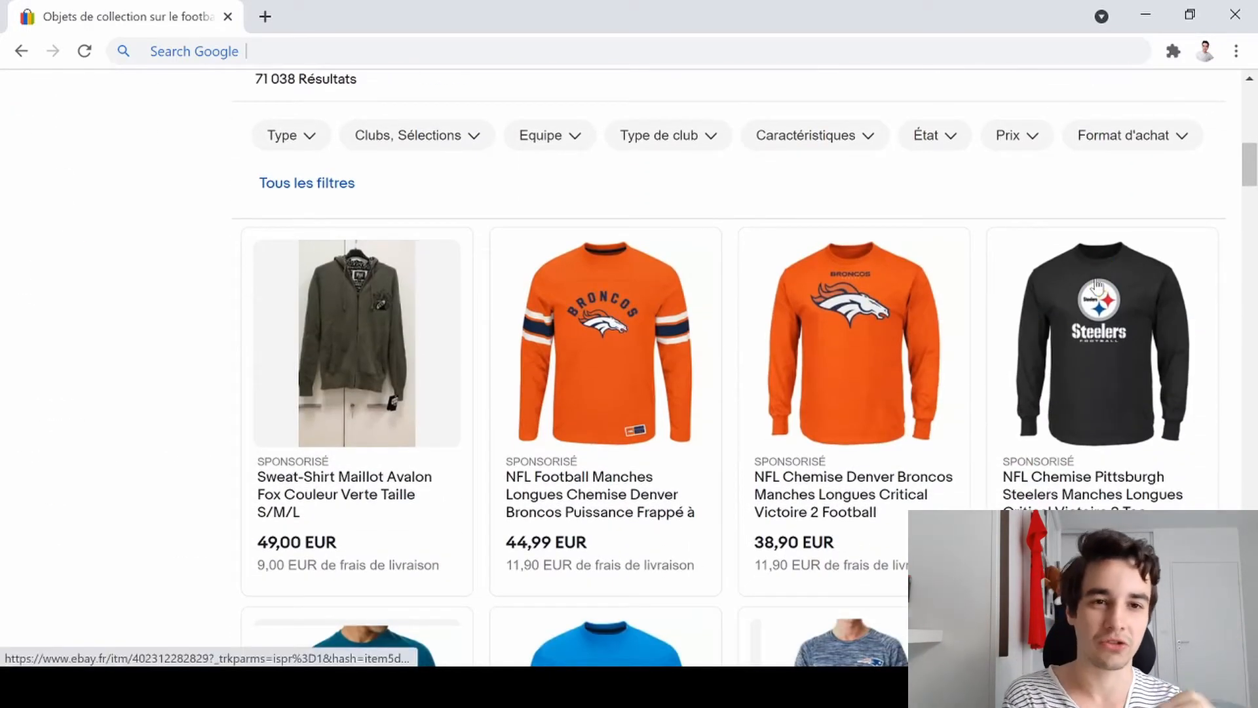
scroll(1097, 286, down, 1)
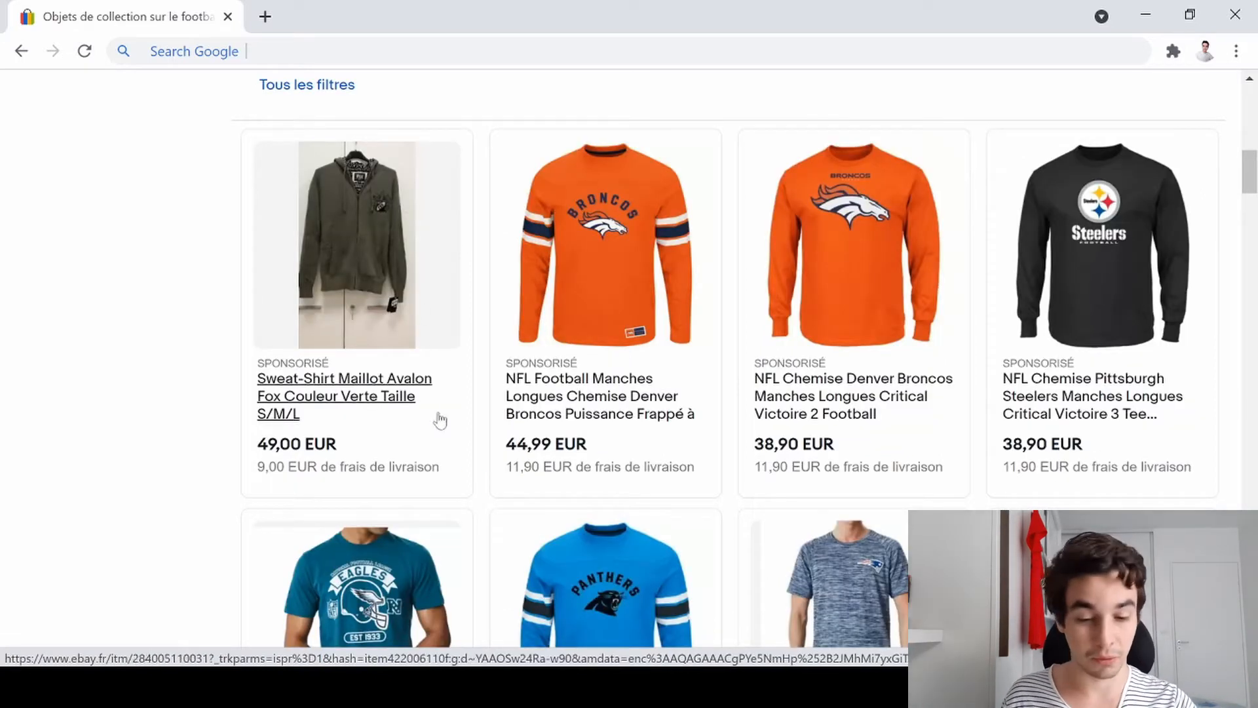
drag(472, 480, 256, 377)
drag(712, 464, 491, 392)
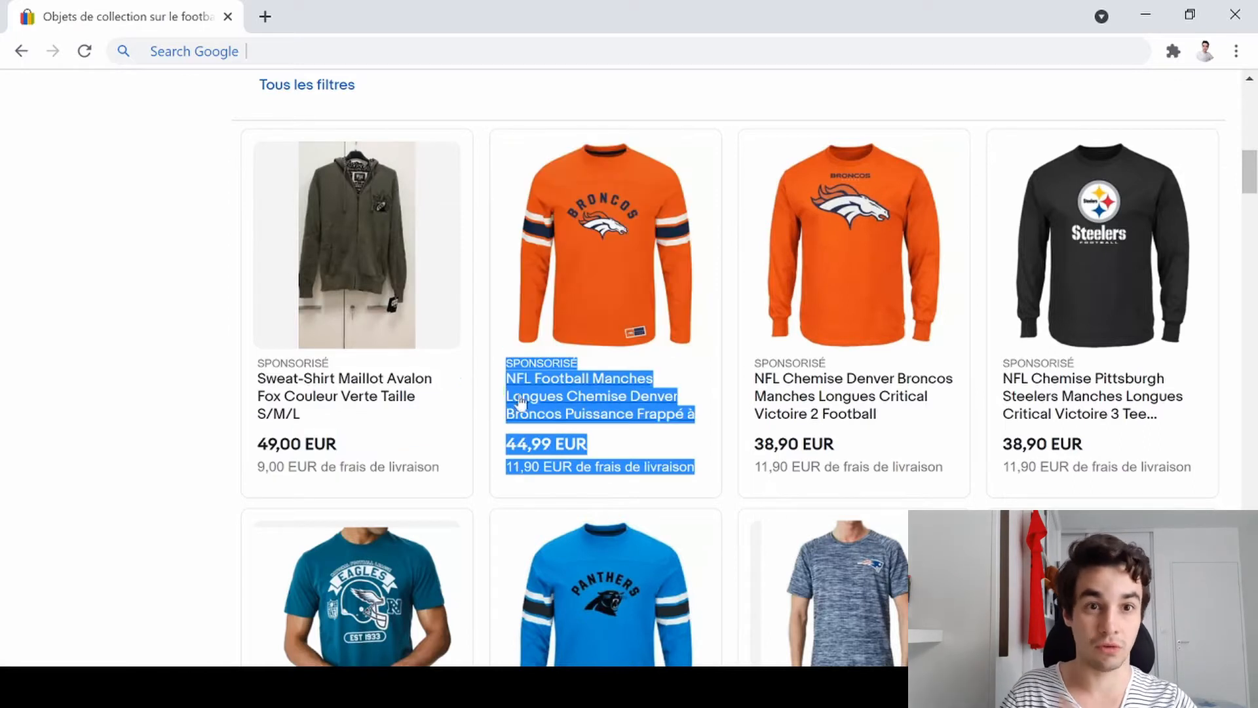
drag(944, 483, 1031, 397)
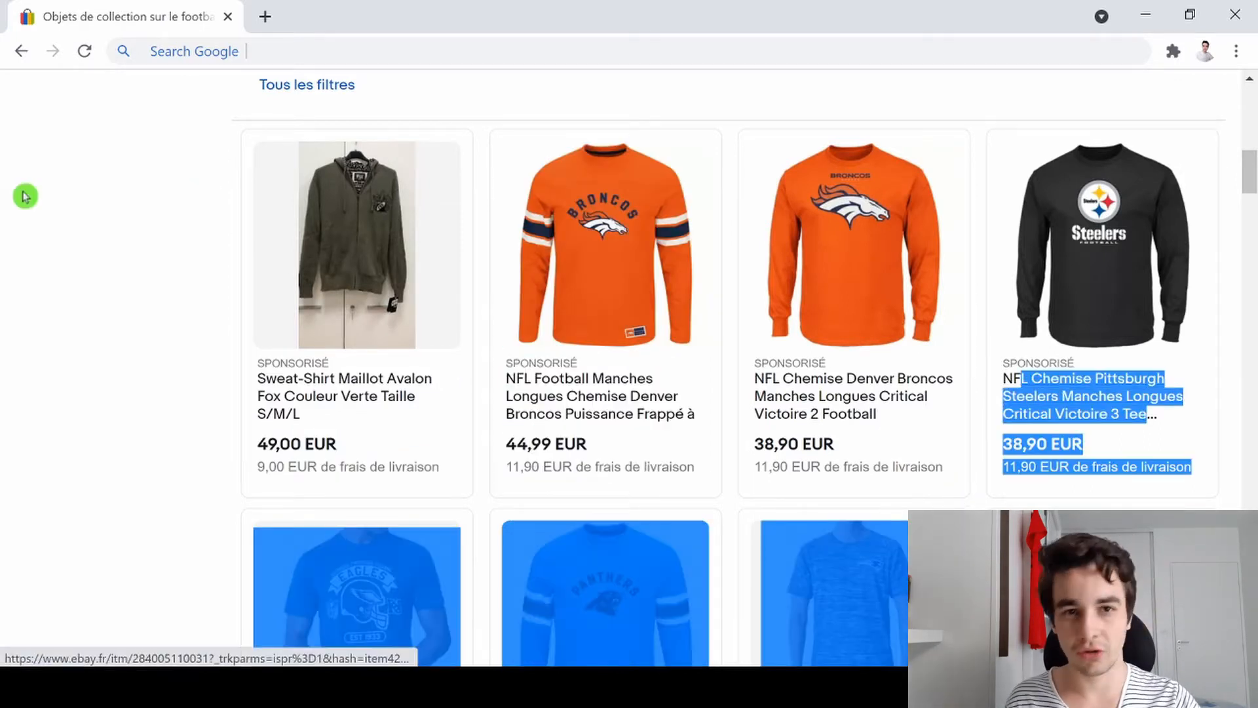
click(163, 206)
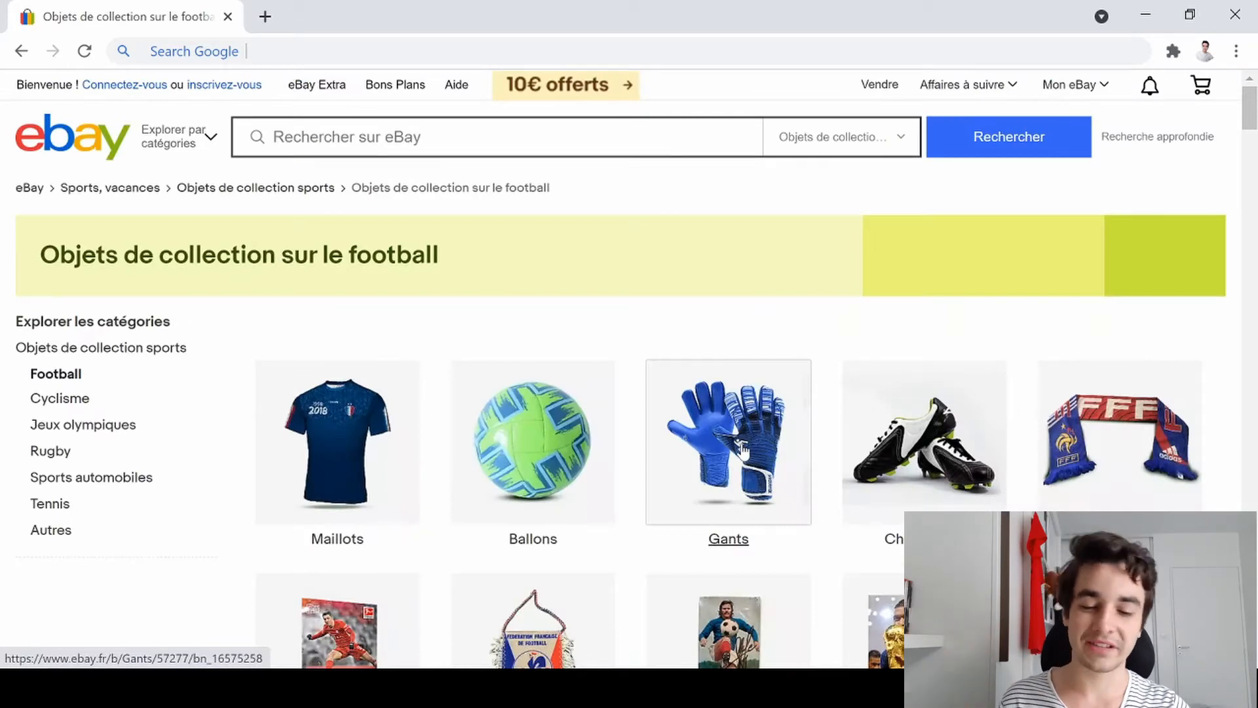
click(631, 318)
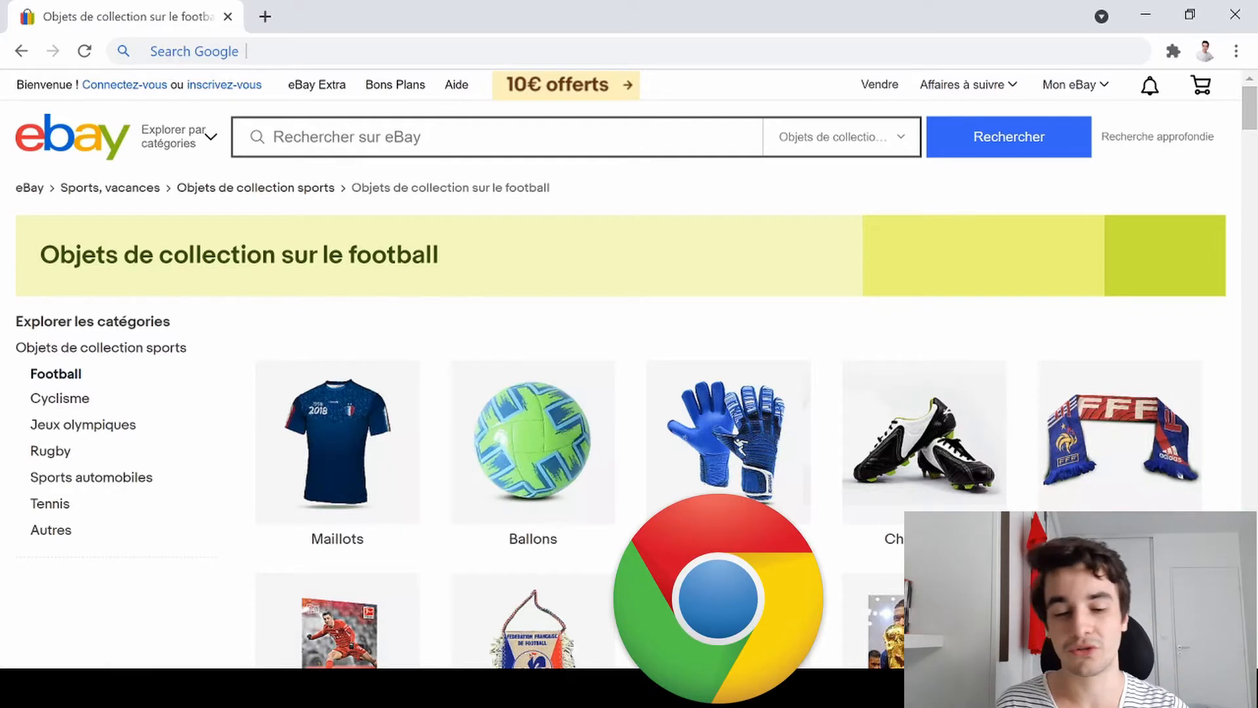
Search Google for "data miner extension chrome" and install the Data Scraper - Easy Web Scraping extension from the Chrome Web Store.
click(262, 20)
text(da)
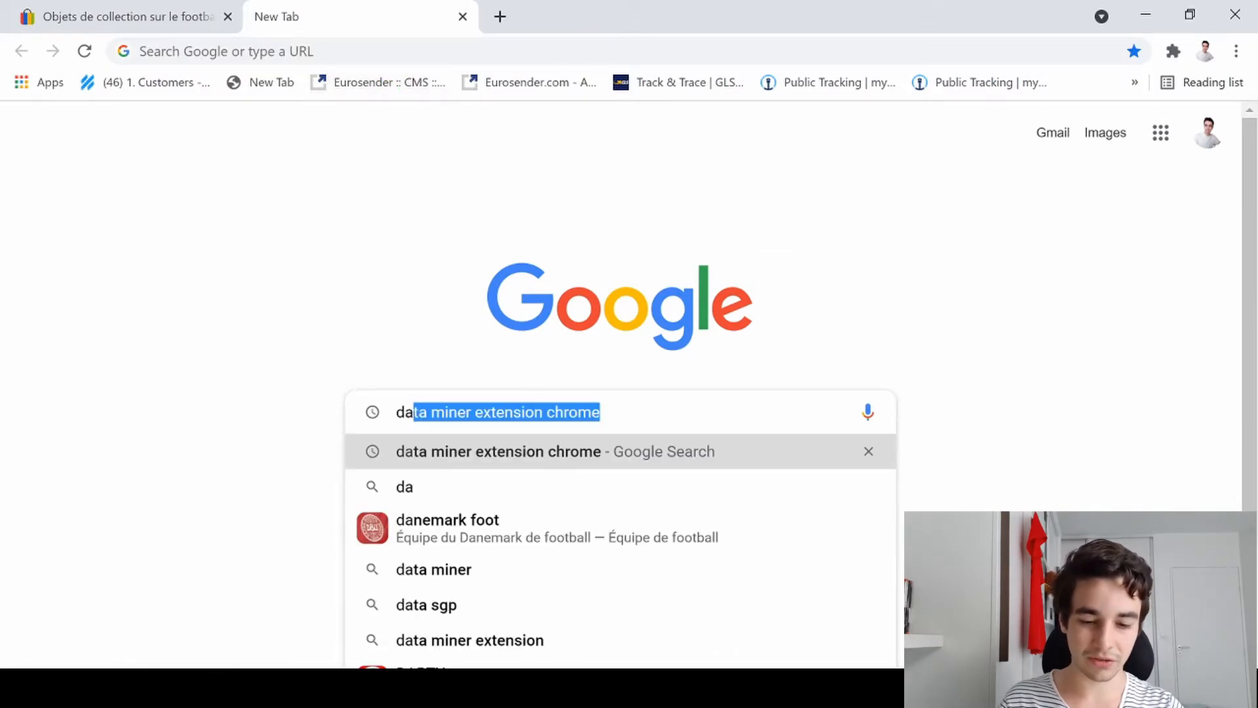
key(Return)
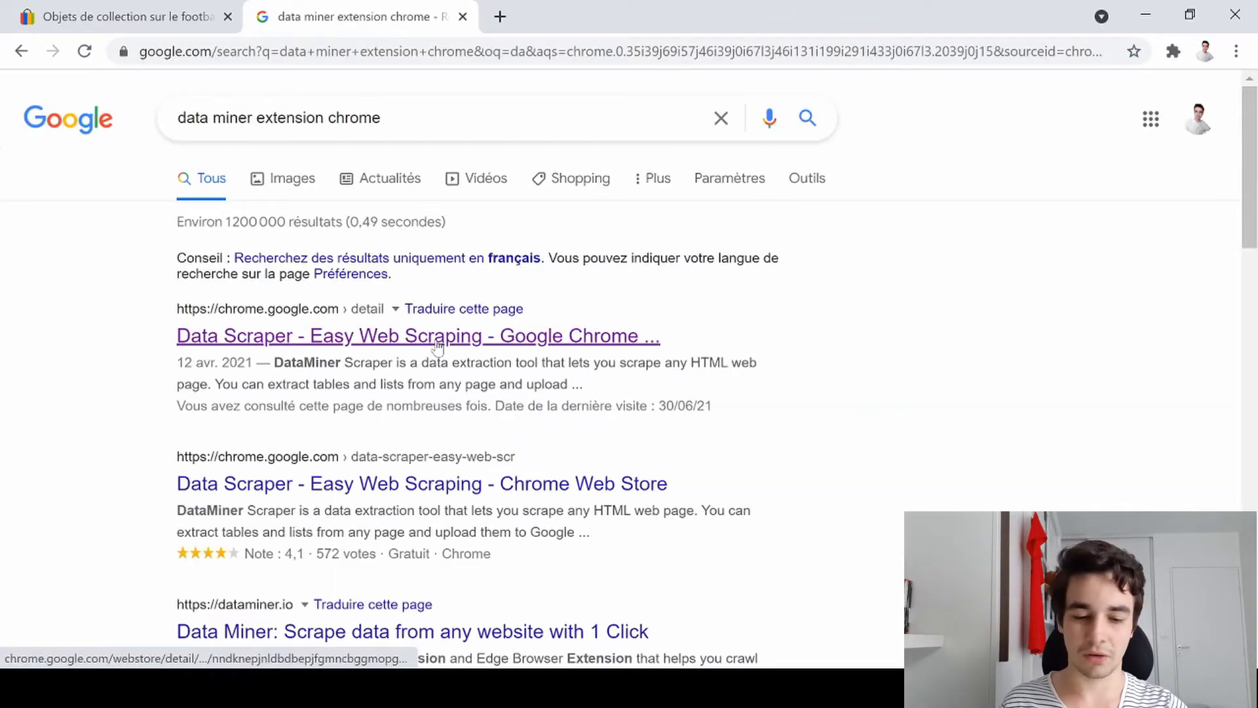
click(438, 346)
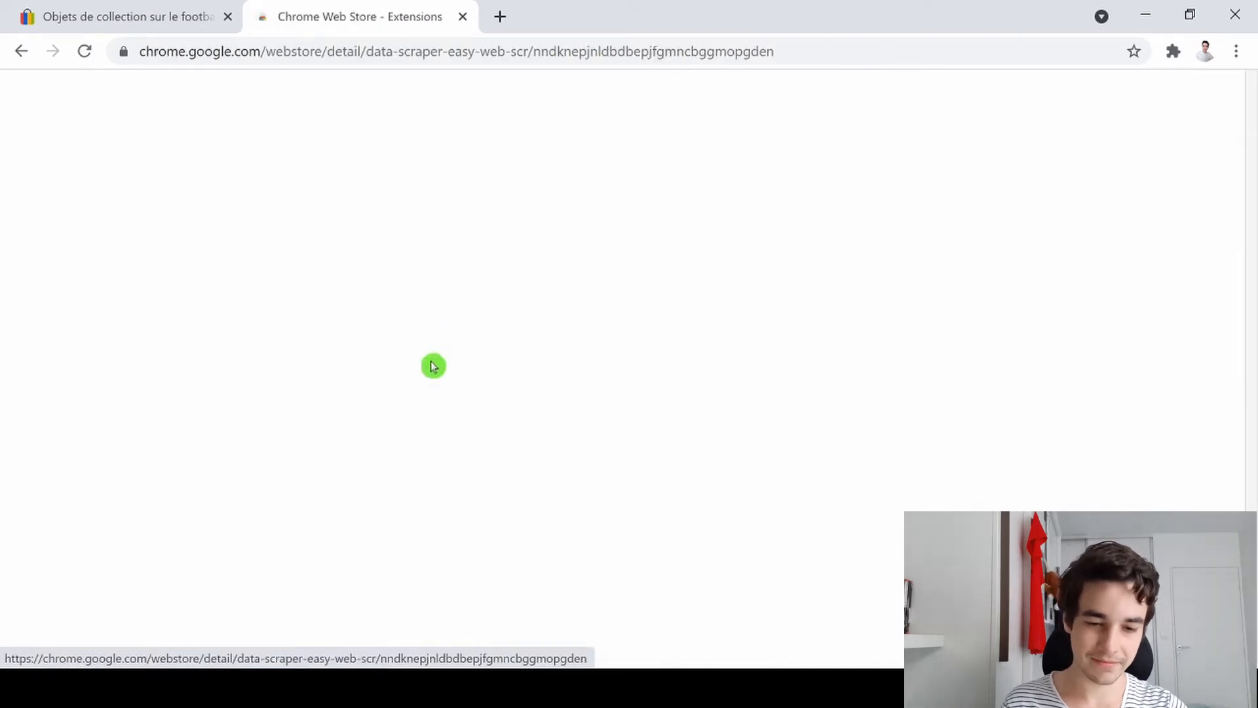
click(1073, 239)
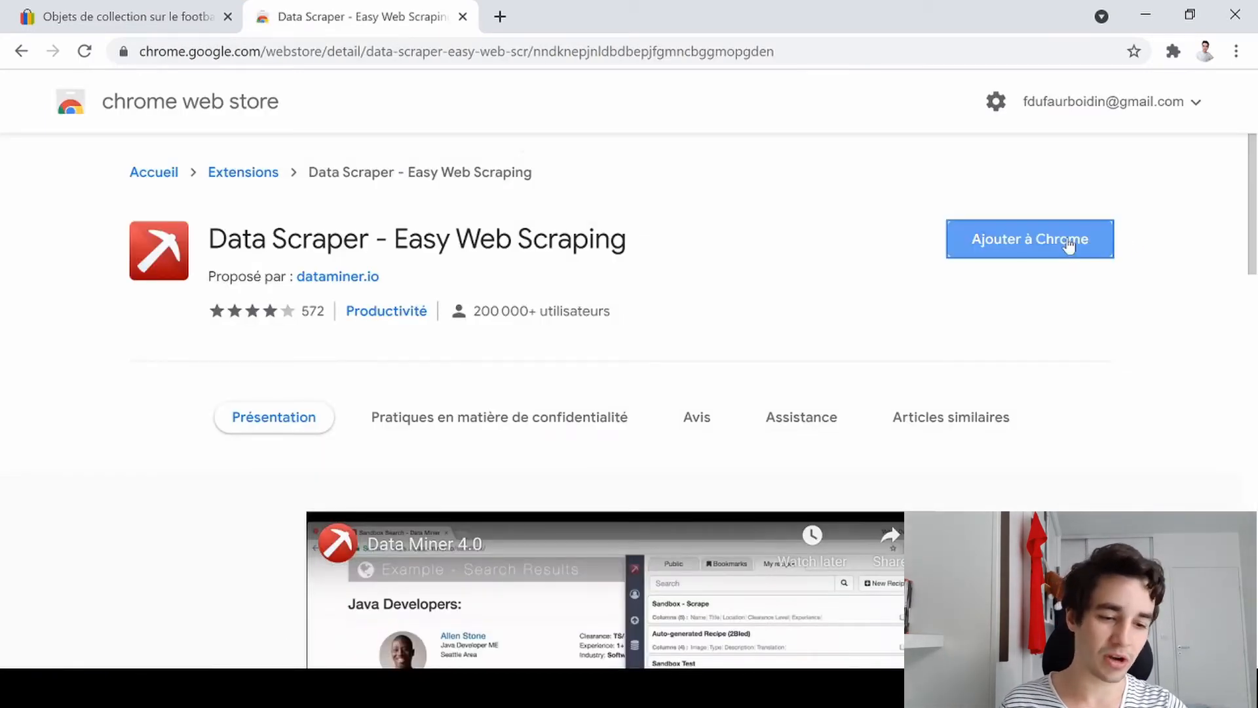
click(663, 144)
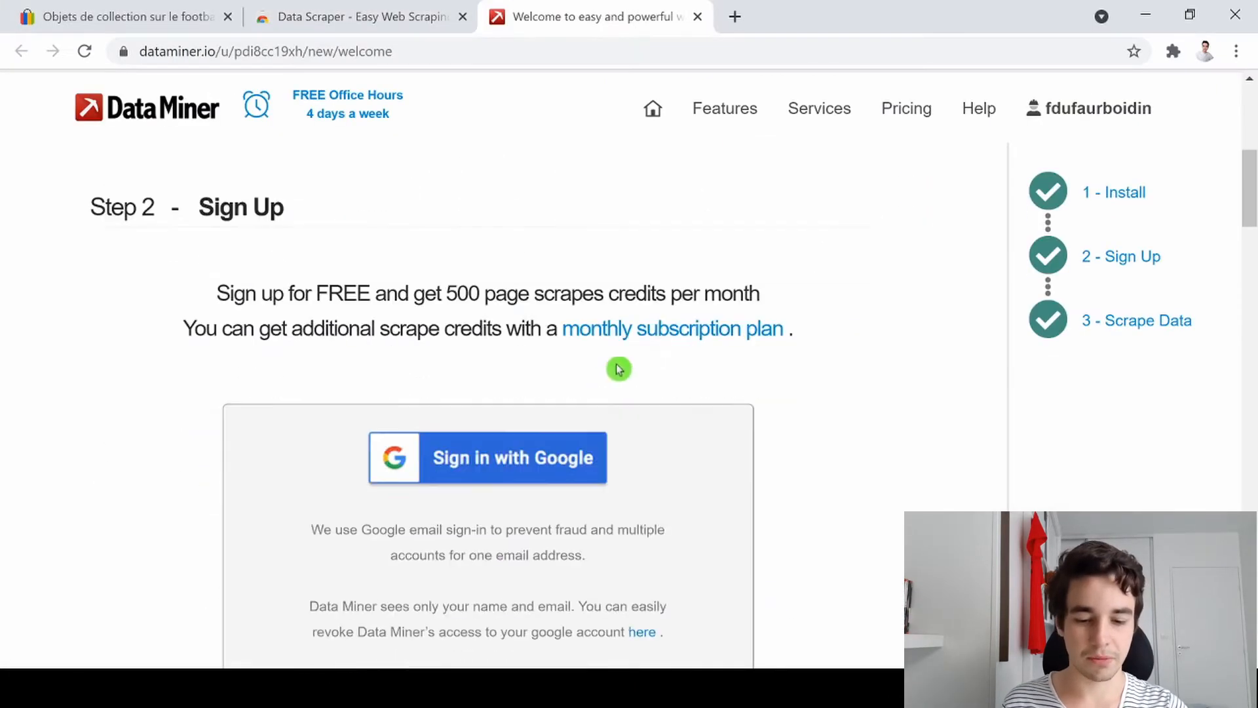
Sign in to Data Miner with a Google account.
click(523, 473)
scroll(590, 399, down, 6)
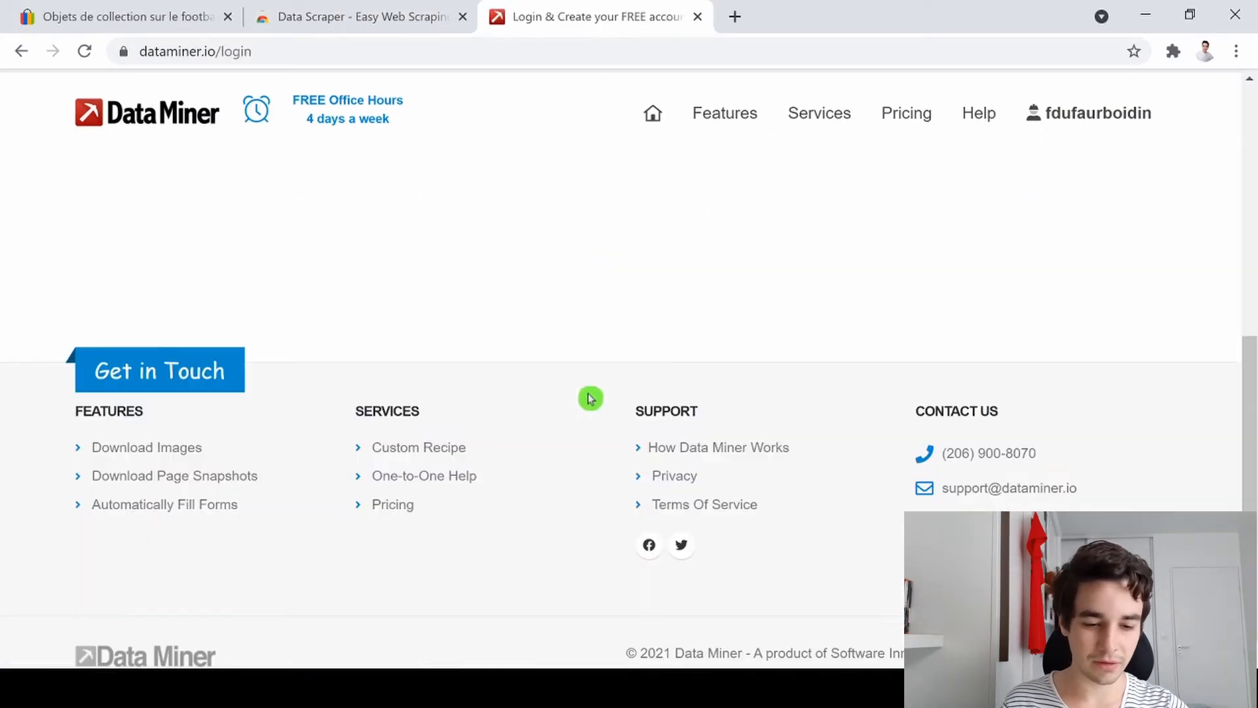
scroll(629, 375, up, 6)
click(313, 514)
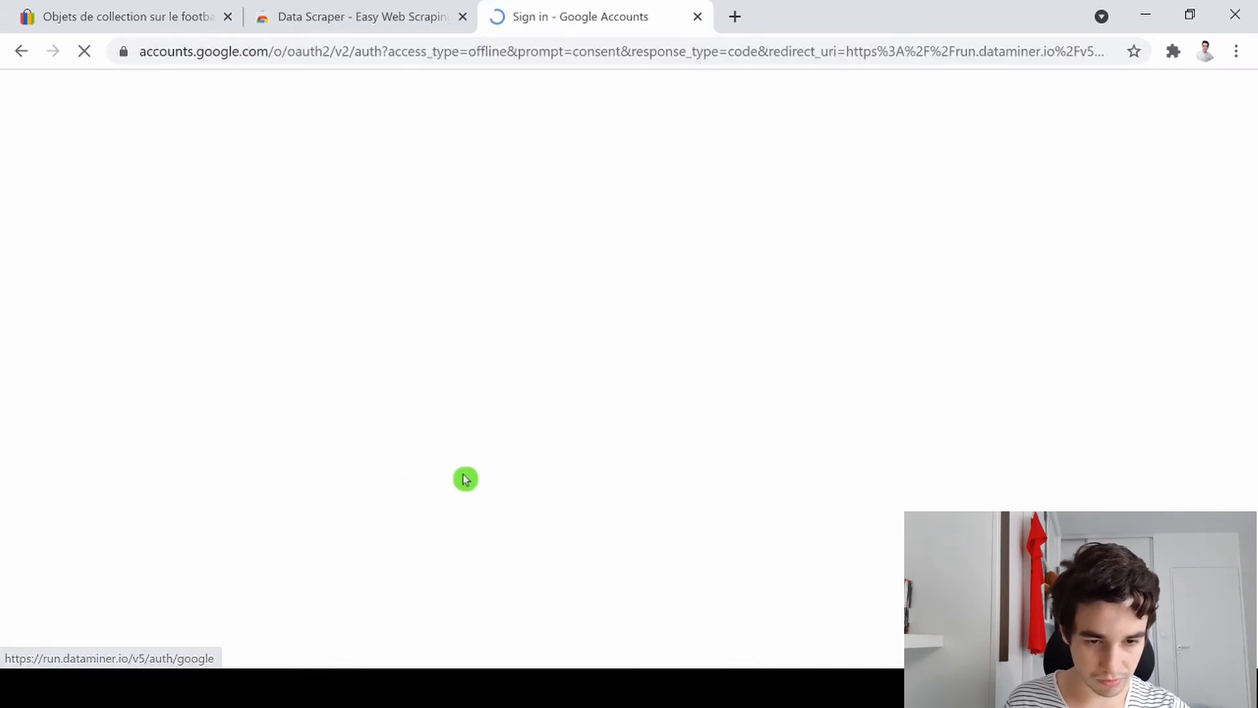
click(675, 327)
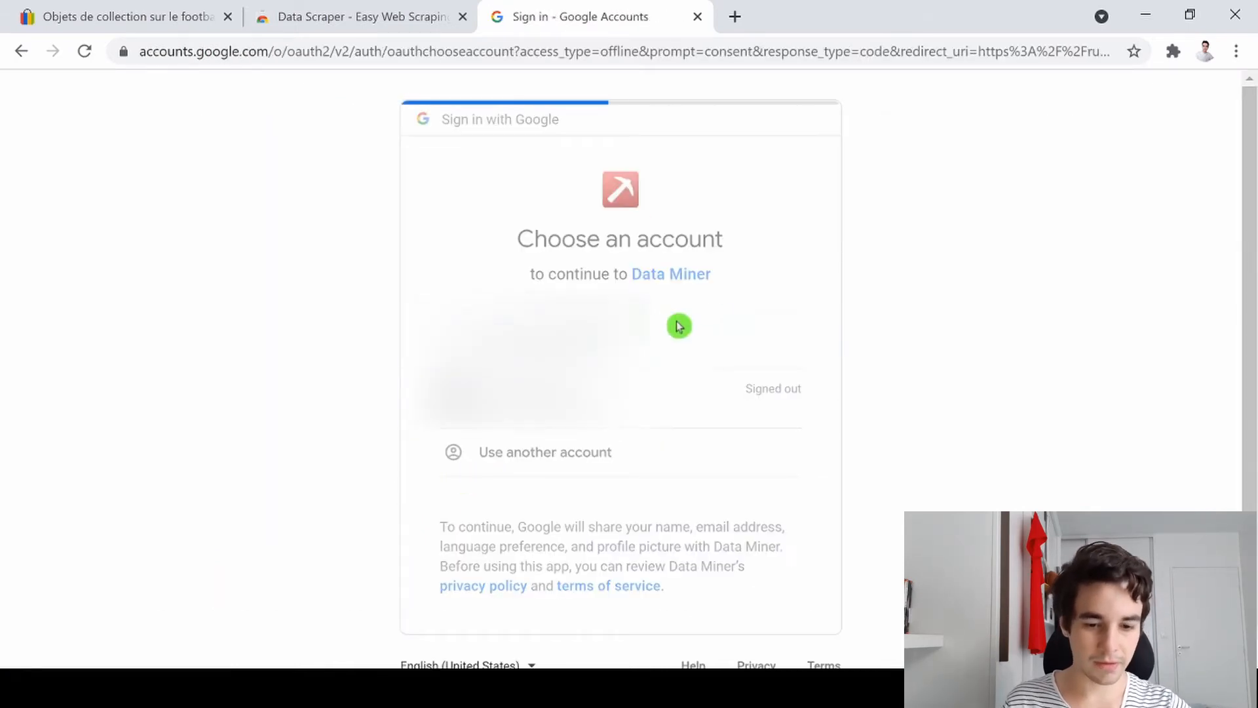
On the eBay football collectibles page, check the browser's installed extensions for Data Scraper.
scroll(826, 228, down, 3)
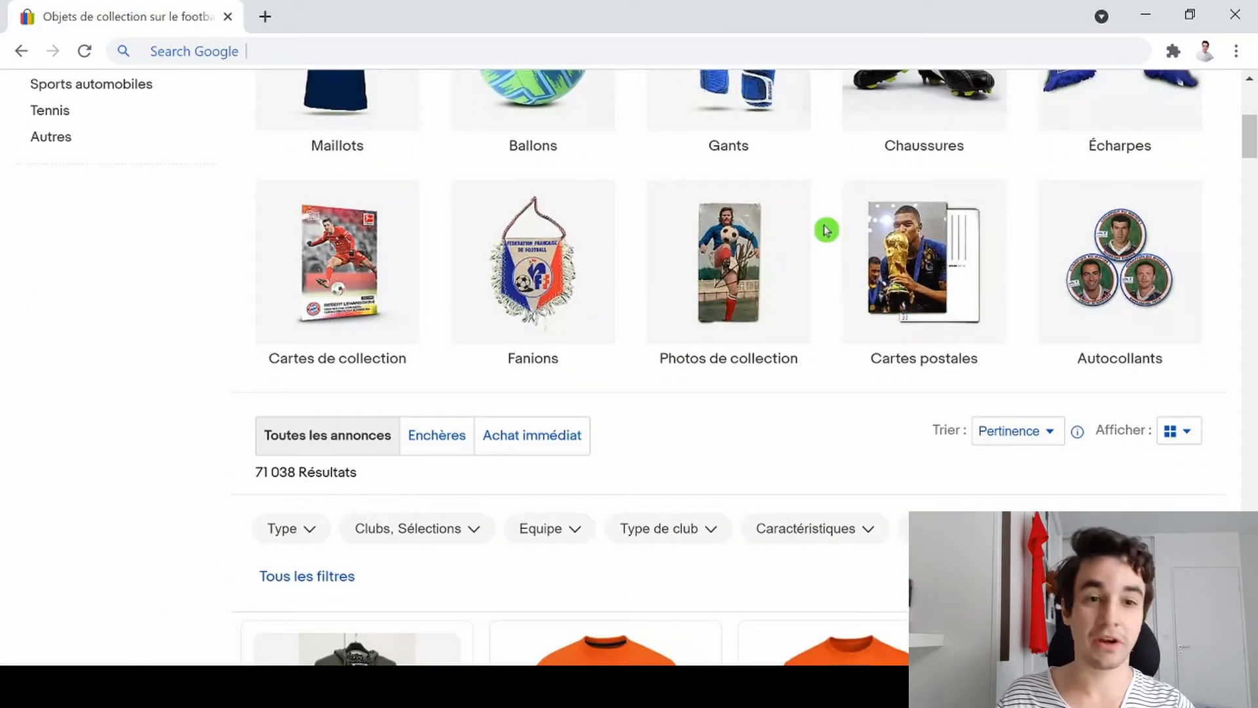
click(1175, 51)
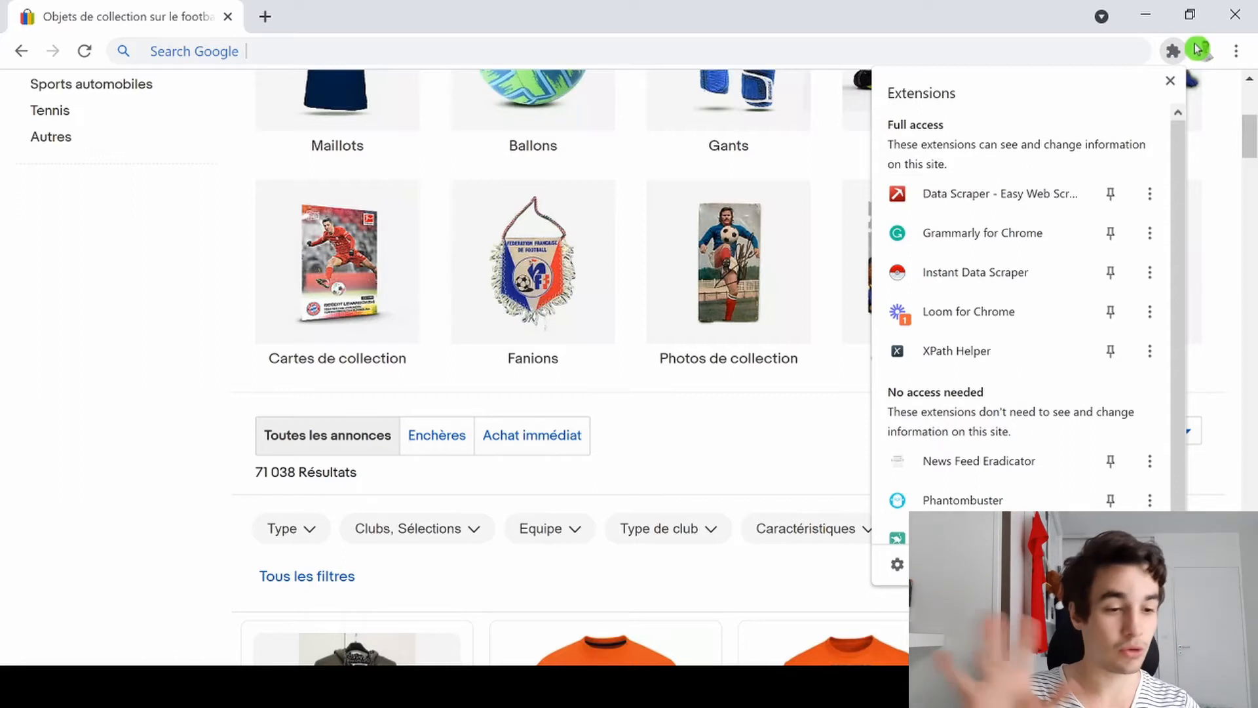
click(1174, 51)
Examine the football listings all the way down to the page numbers, and return to the first products.
scroll(1124, 150, down, 10)
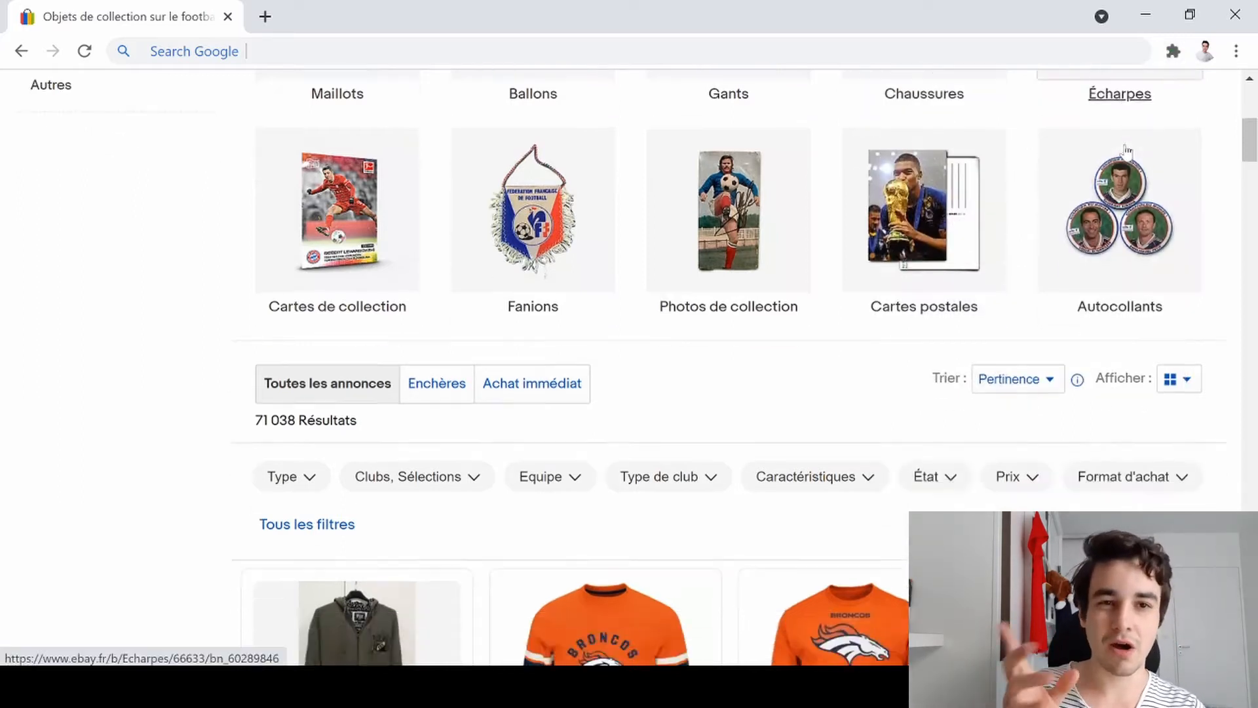
scroll(1129, 156, down, 4)
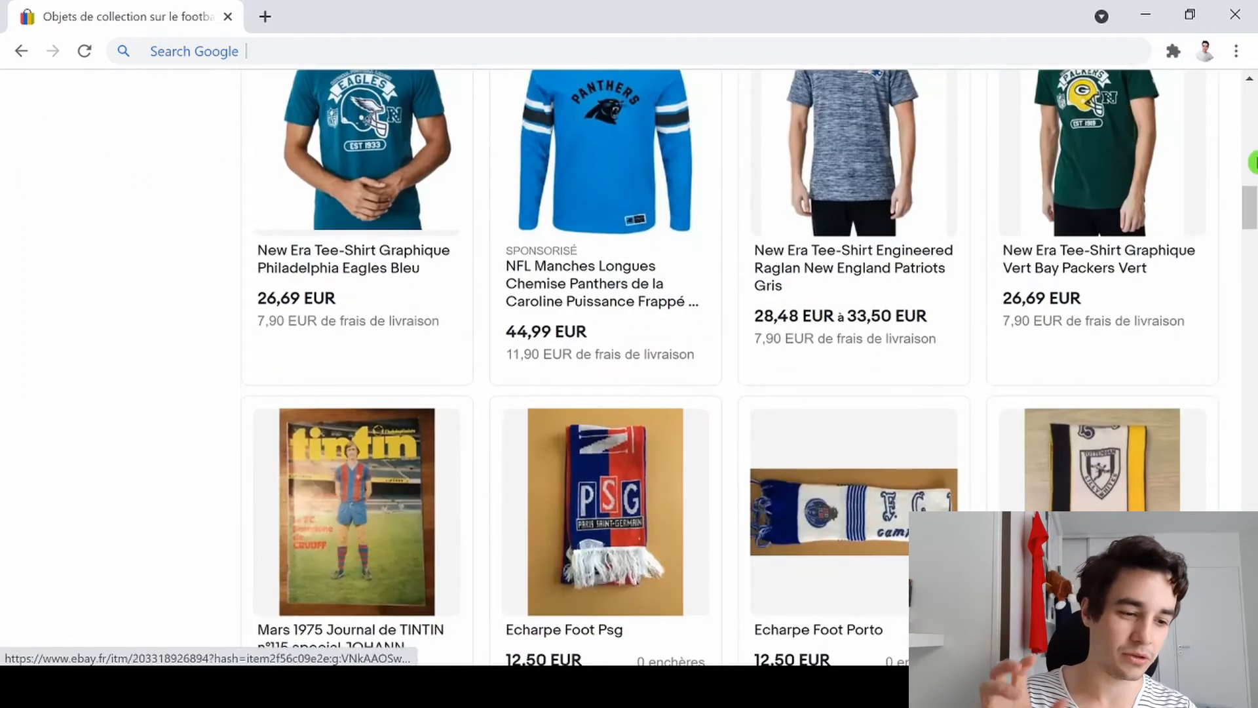
drag(1253, 214, 1255, 393)
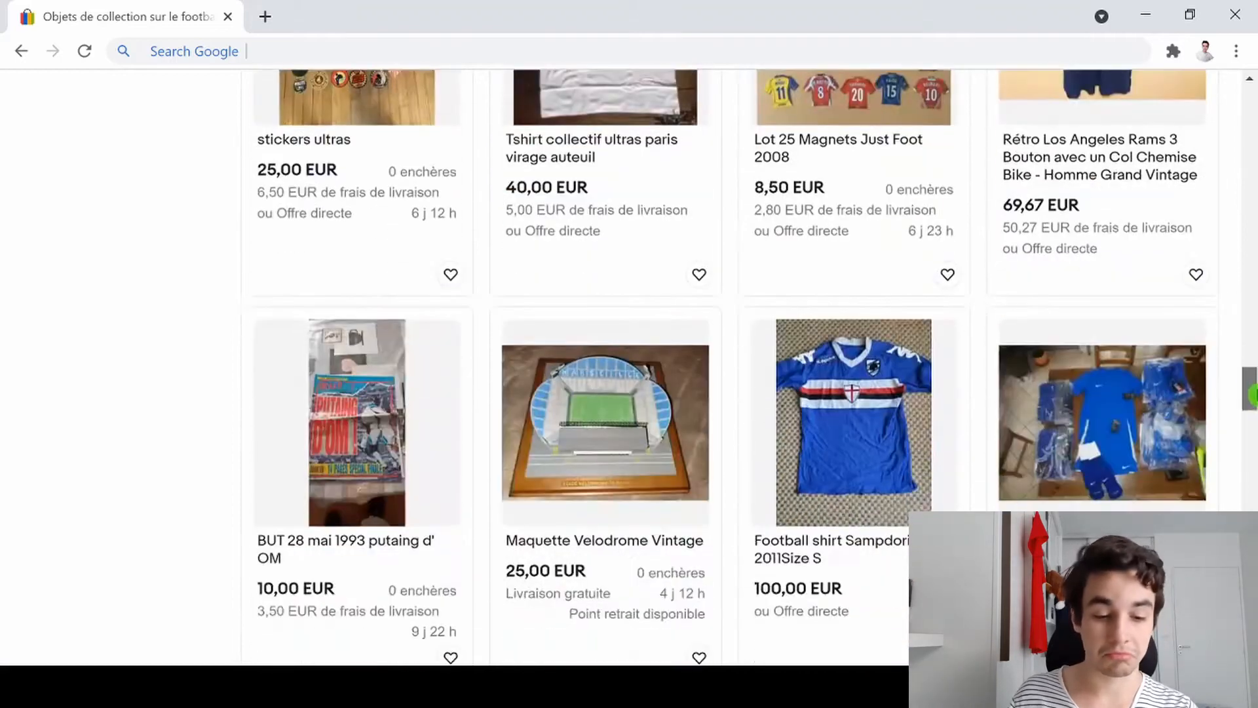
scroll(118, 247, down, 5)
scroll(118, 247, down, 7)
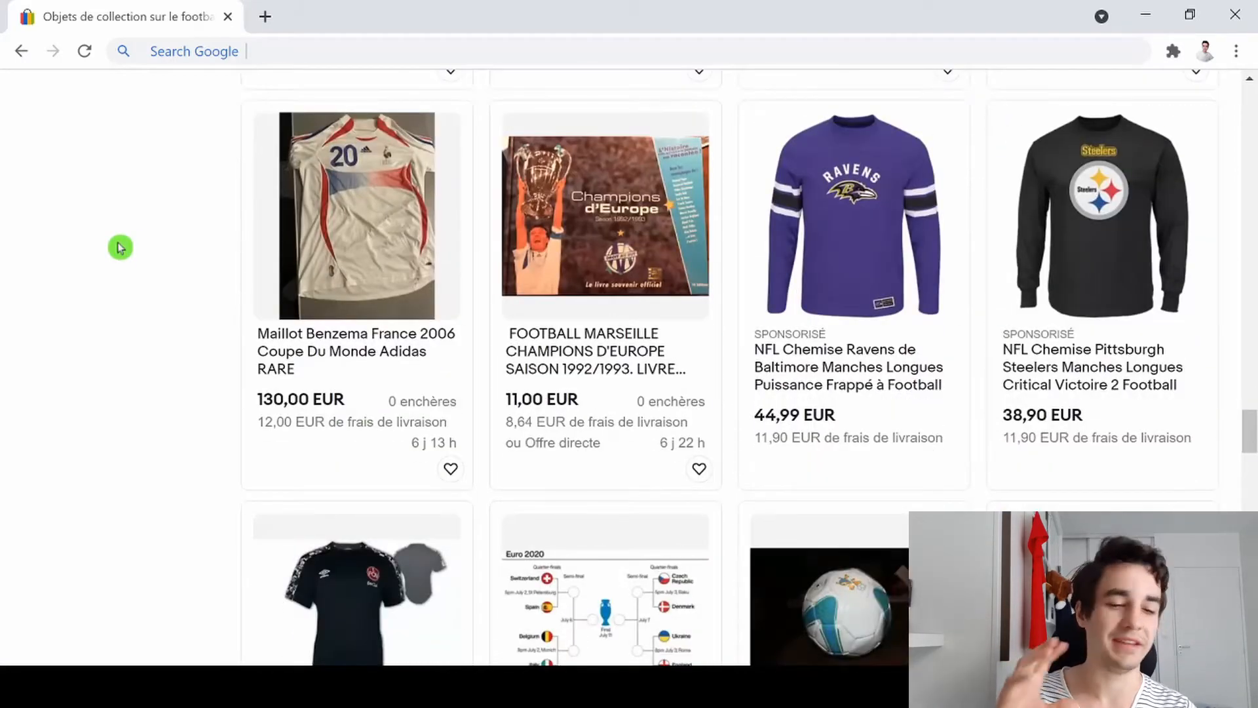
scroll(113, 250, down, 14)
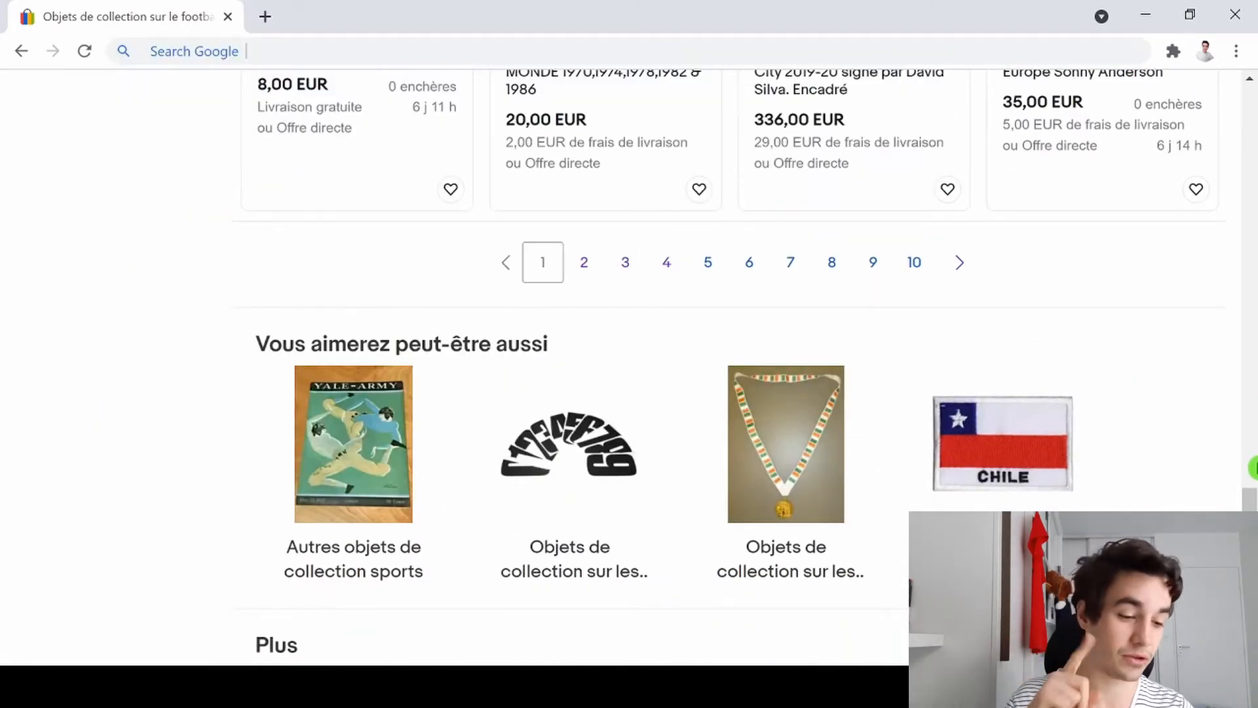
drag(1252, 507, 1253, 5)
drag(1253, 108, 1249, 175)
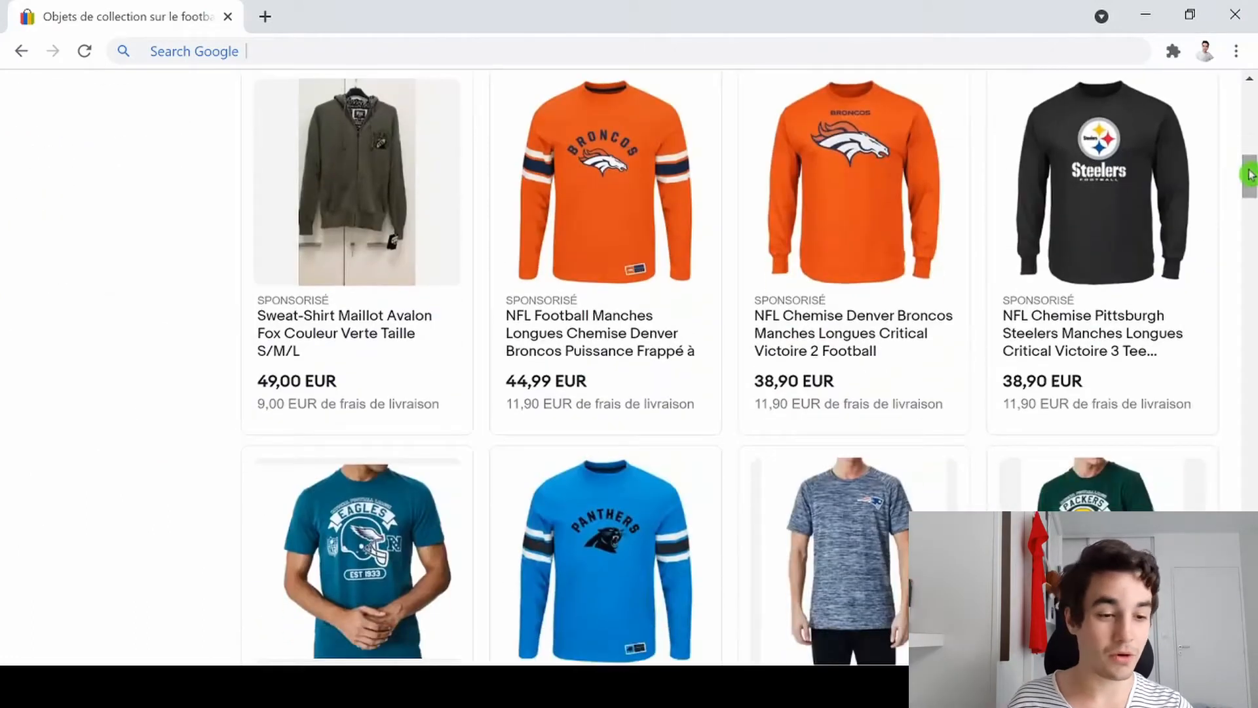
Open the Data Scraper extension on the eBay listings and review its public recipes and own recipes.
click(1176, 55)
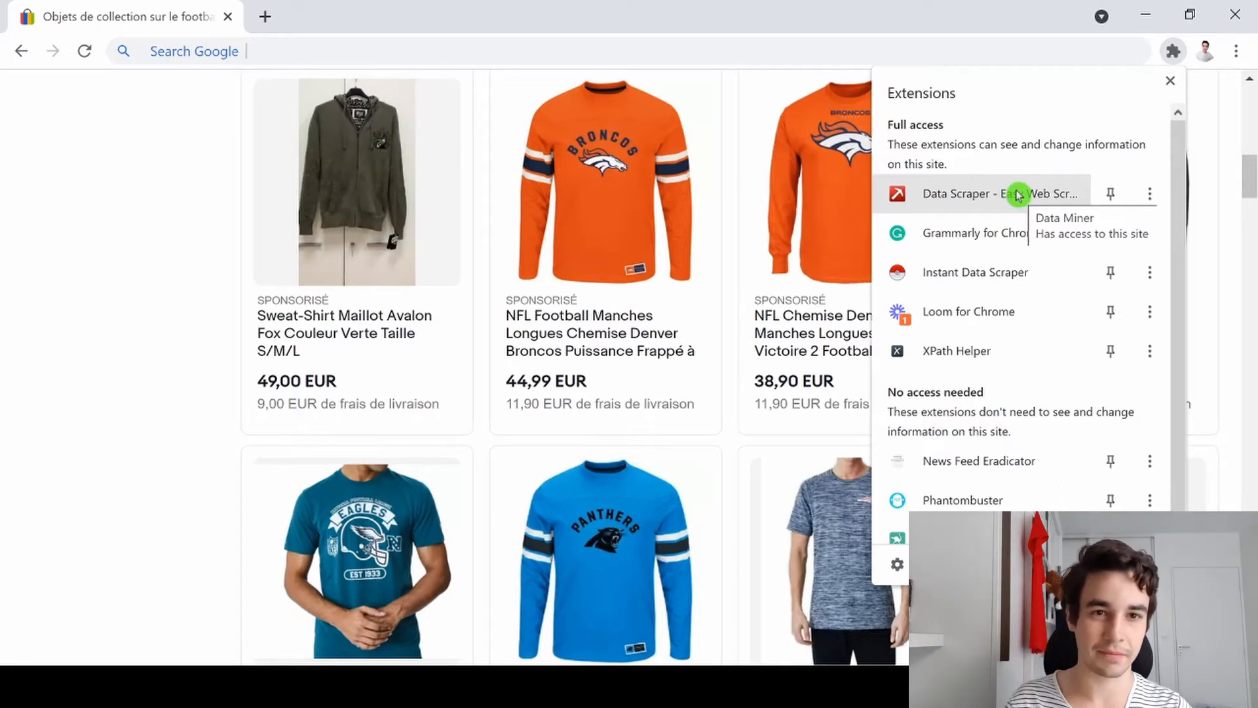
click(1018, 194)
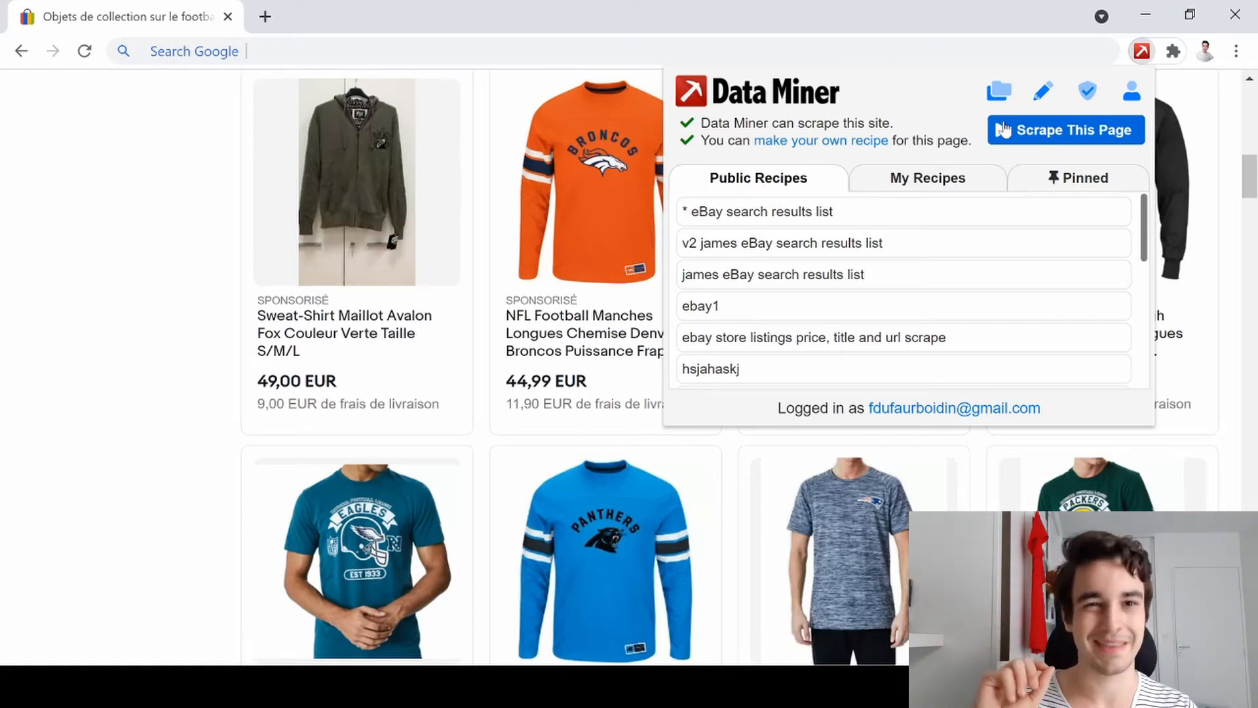
drag(825, 182, 702, 168)
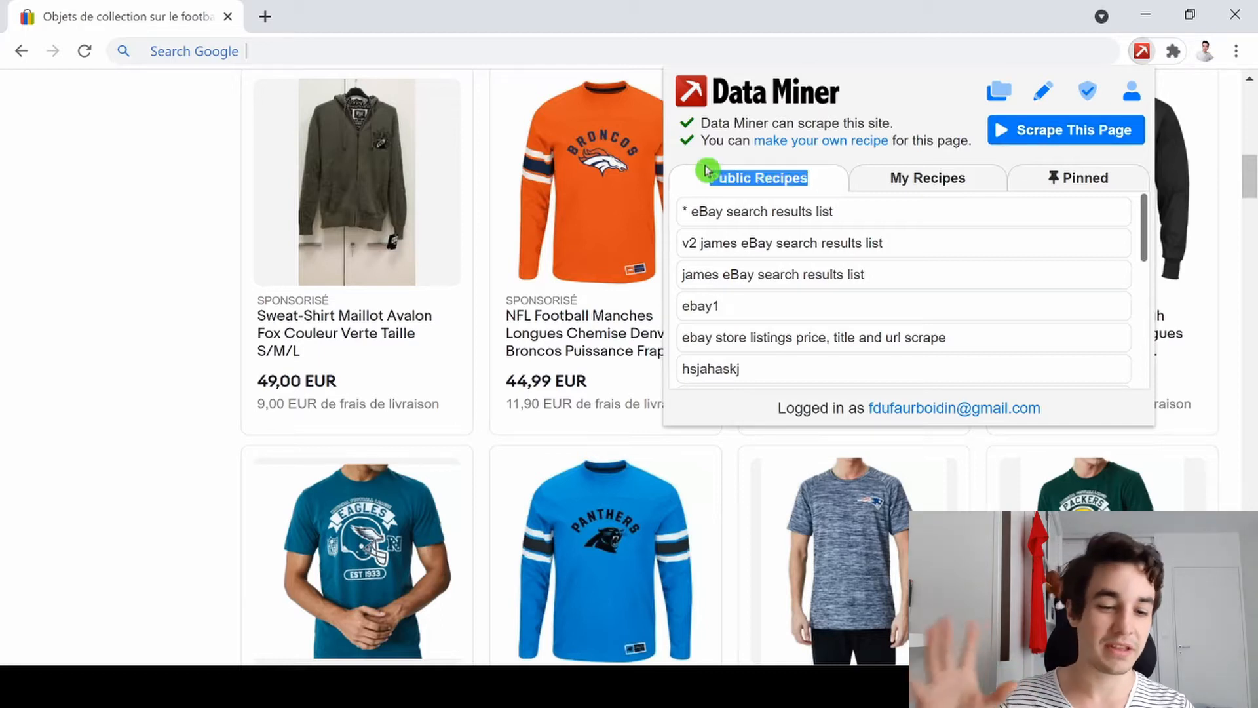
drag(965, 185, 888, 182)
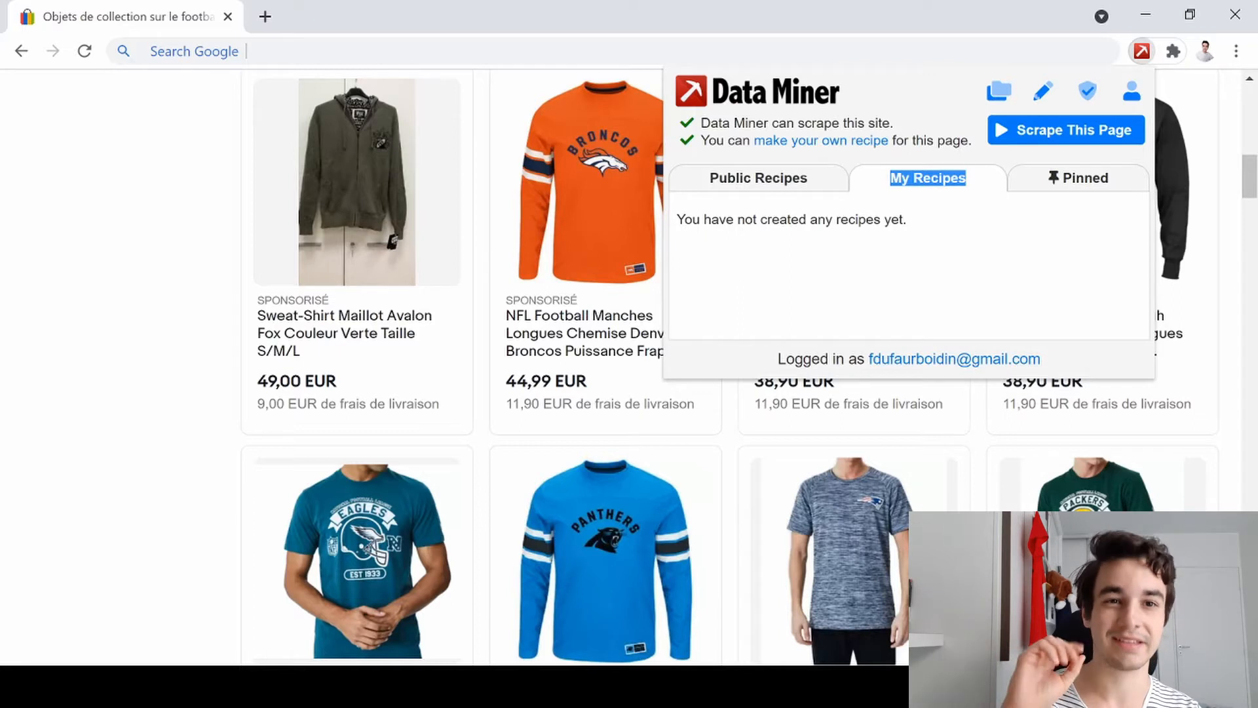
click(757, 200)
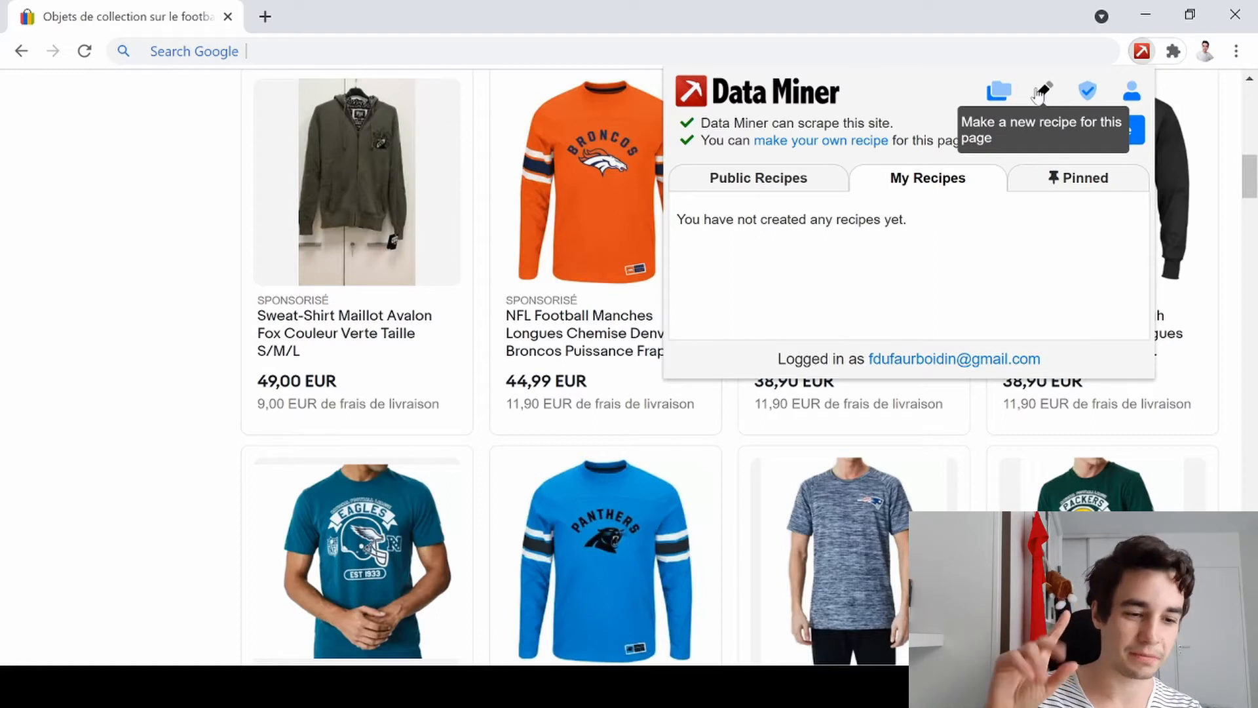
Start a new Data Miner recipe for the eBay page and choose "List / Search Page: multiple rows" as its page type.
click(1042, 92)
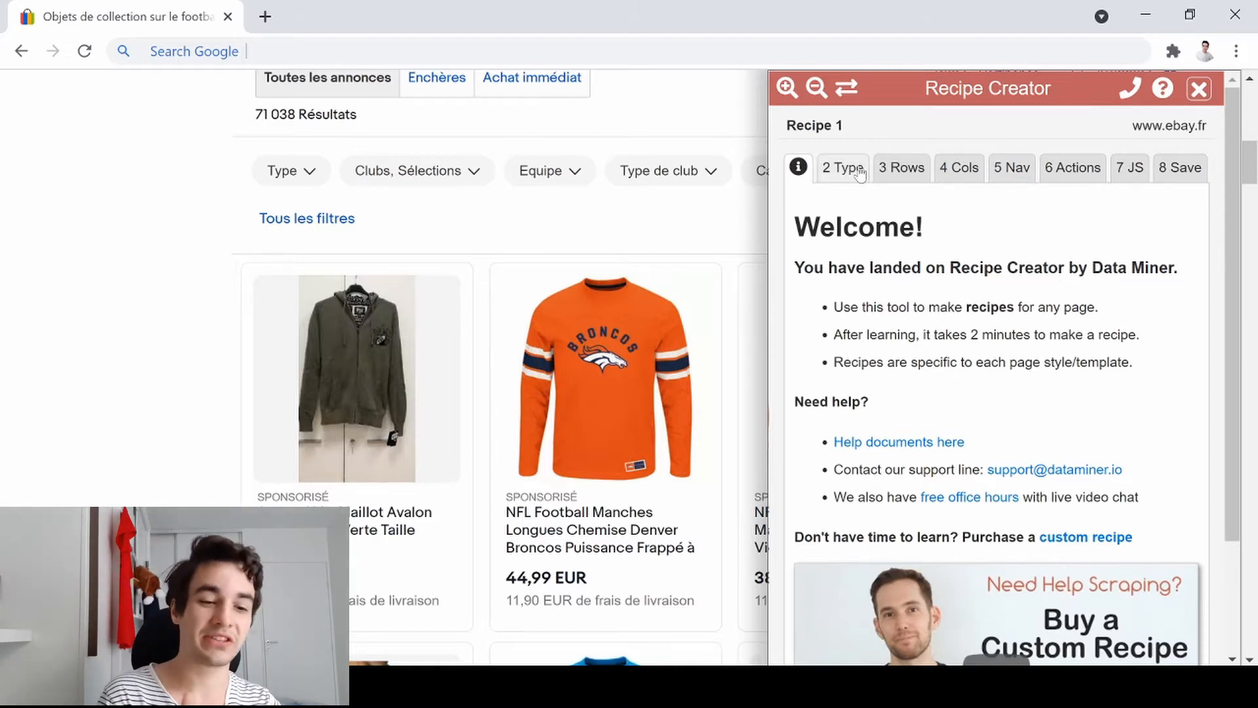
click(829, 167)
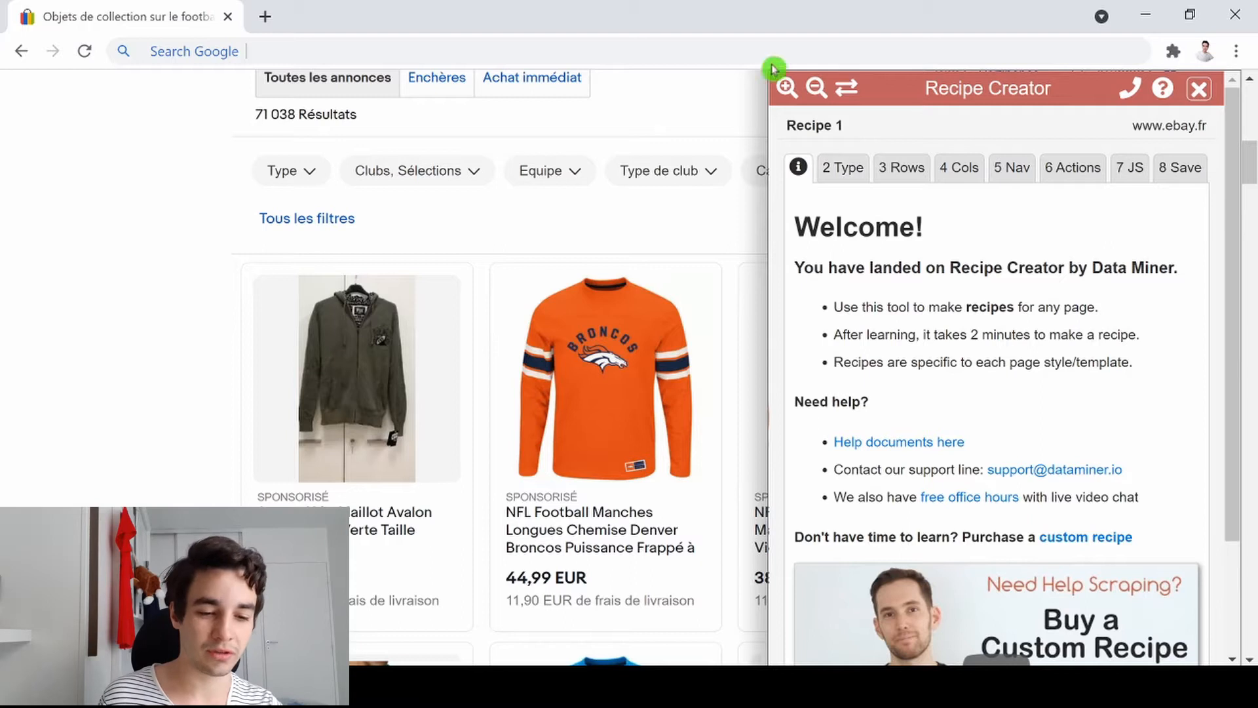
scroll(996, 393, down, 2)
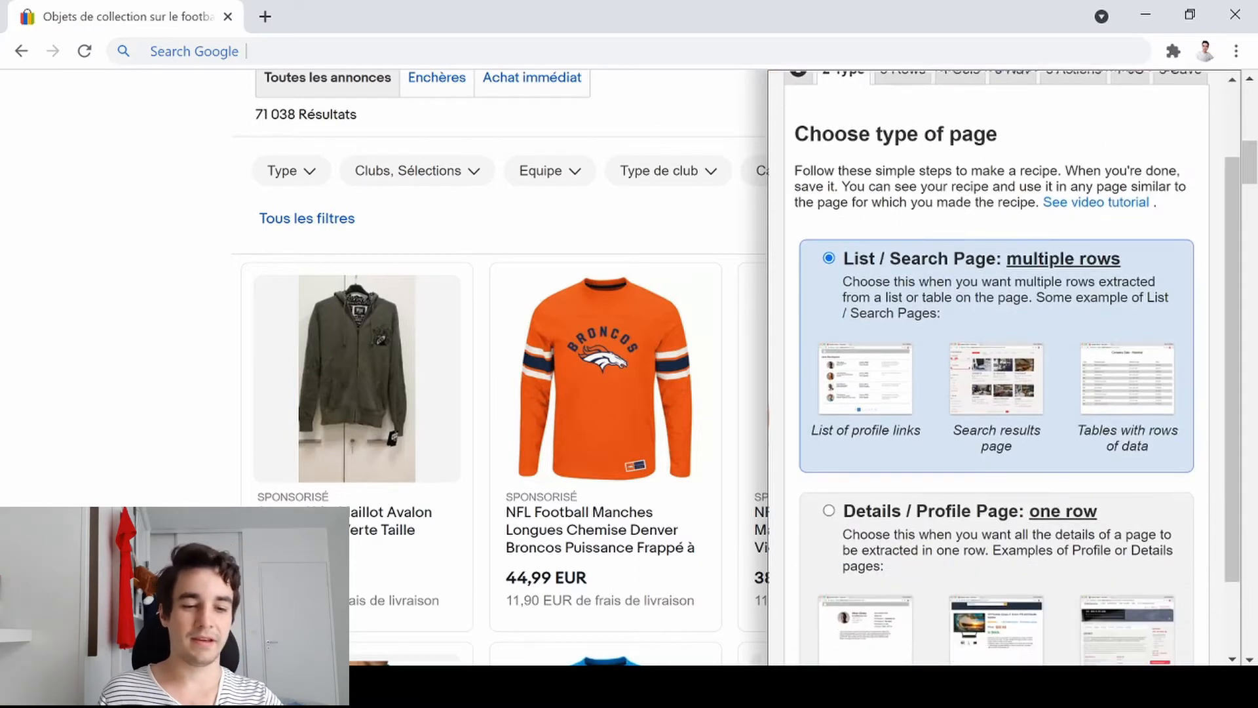
scroll(996, 393, up, 2)
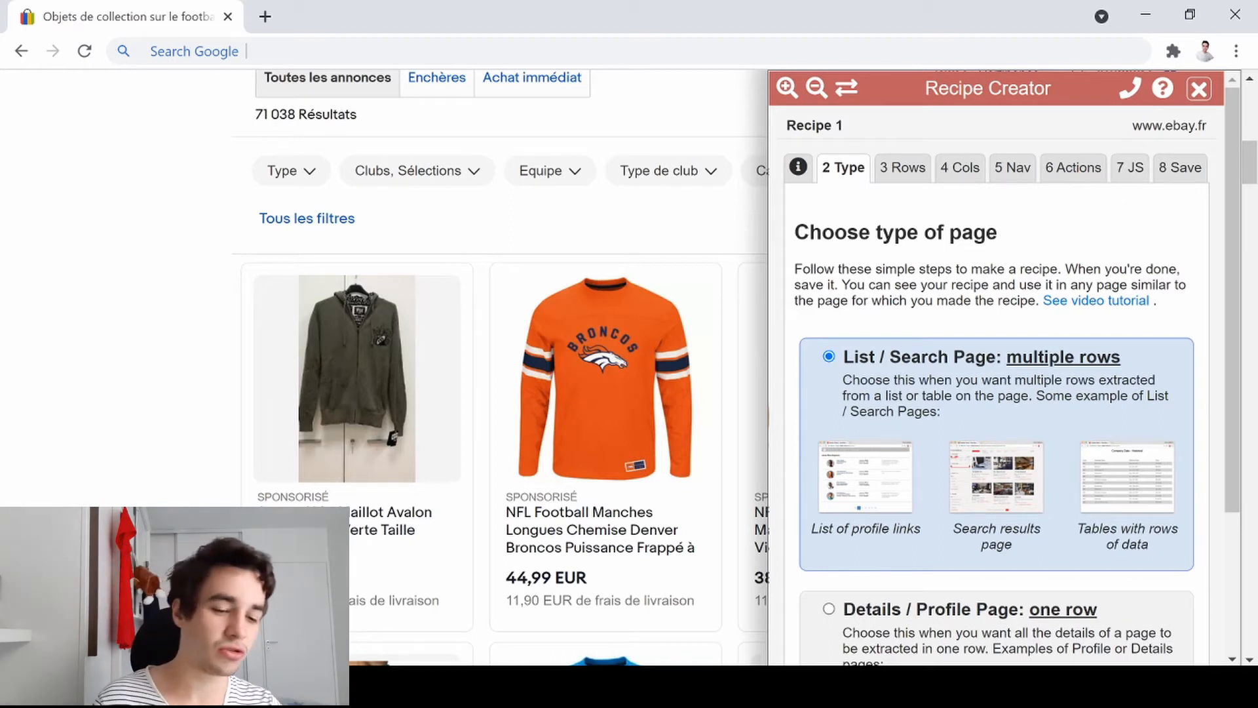
scroll(1049, 197, down, 2)
scroll(1158, 269, down, 2)
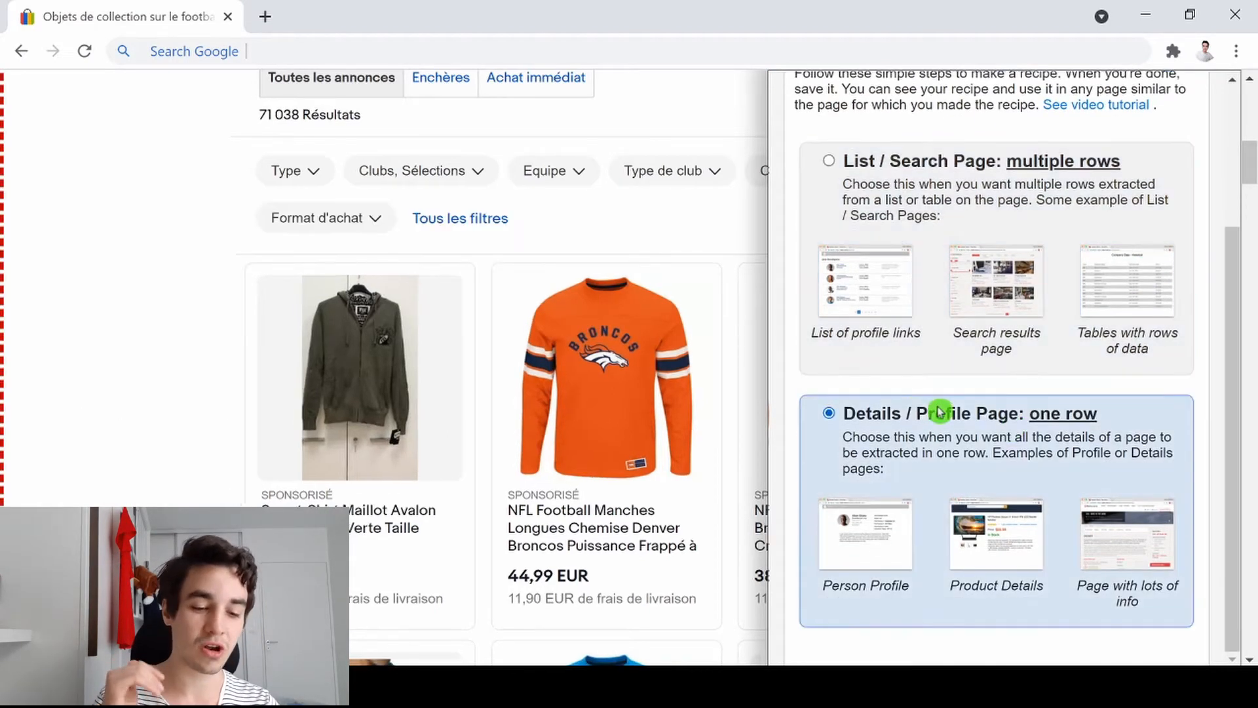
click(942, 412)
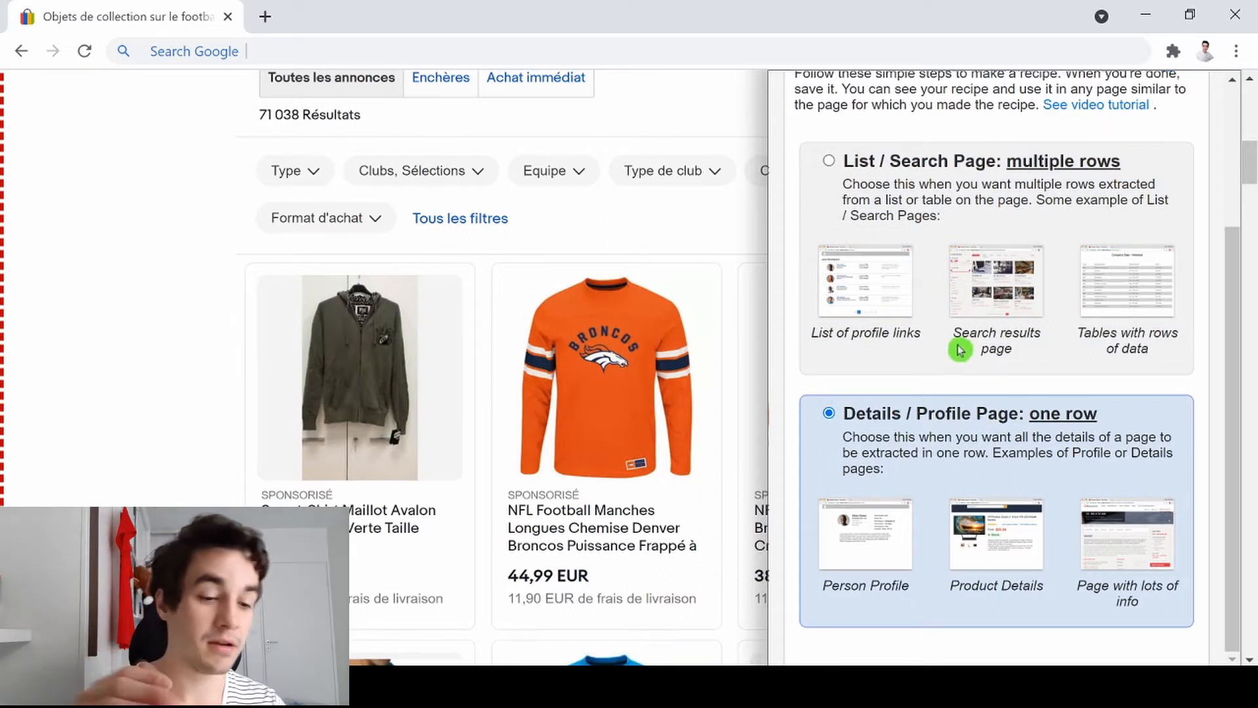
click(890, 172)
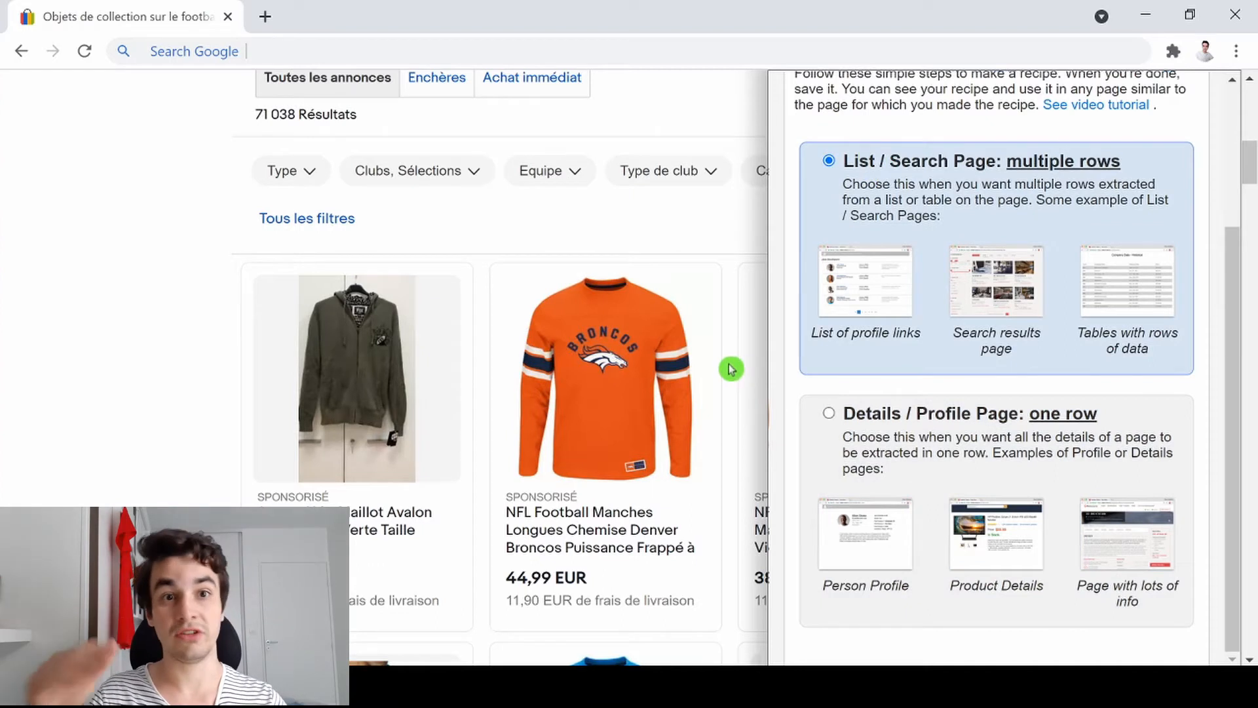
Set the recipe's page type back to "List / Search Page: multiple rows" and go to its Rows settings.
scroll(763, 423, down, 1)
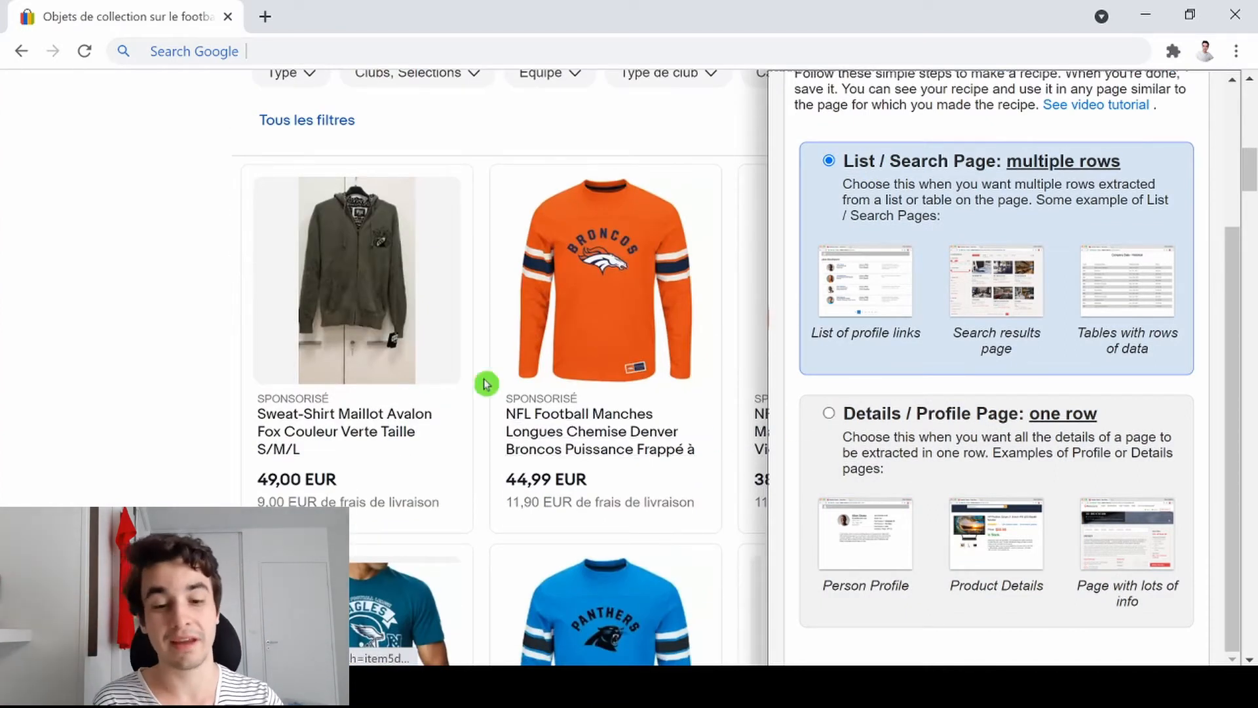
scroll(508, 392, down, 15)
scroll(509, 391, down, 1)
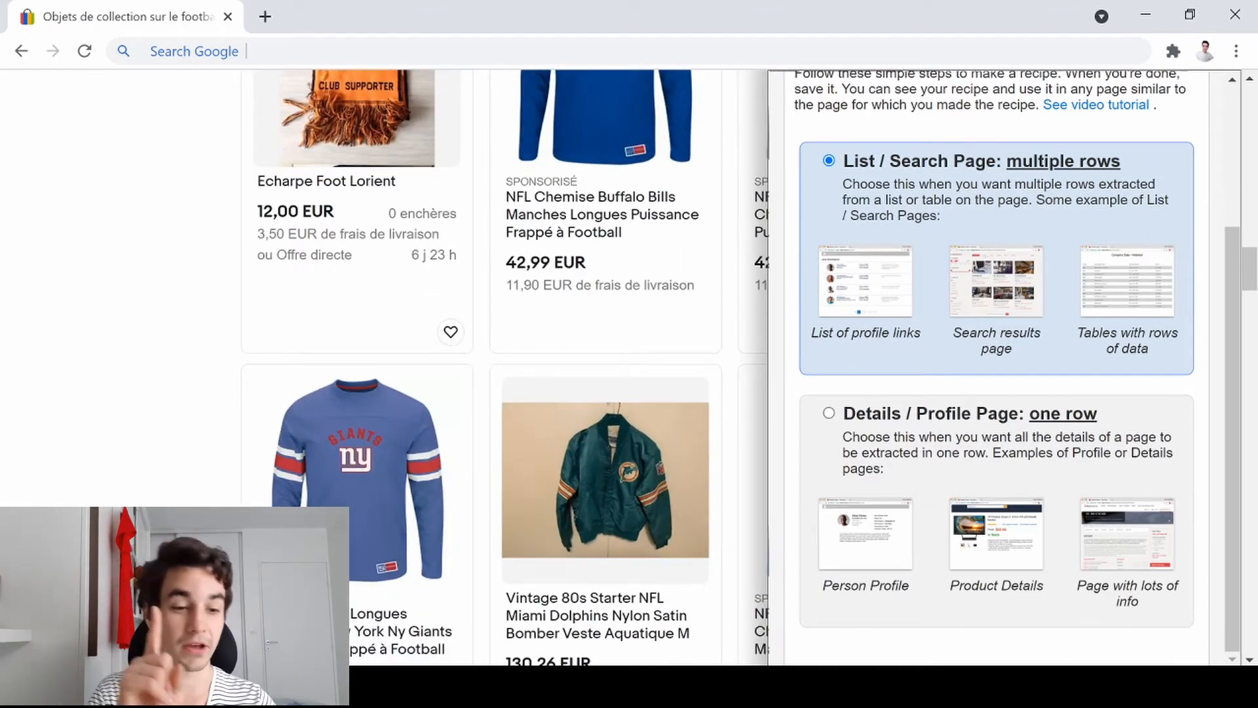
scroll(957, 301, up, 5)
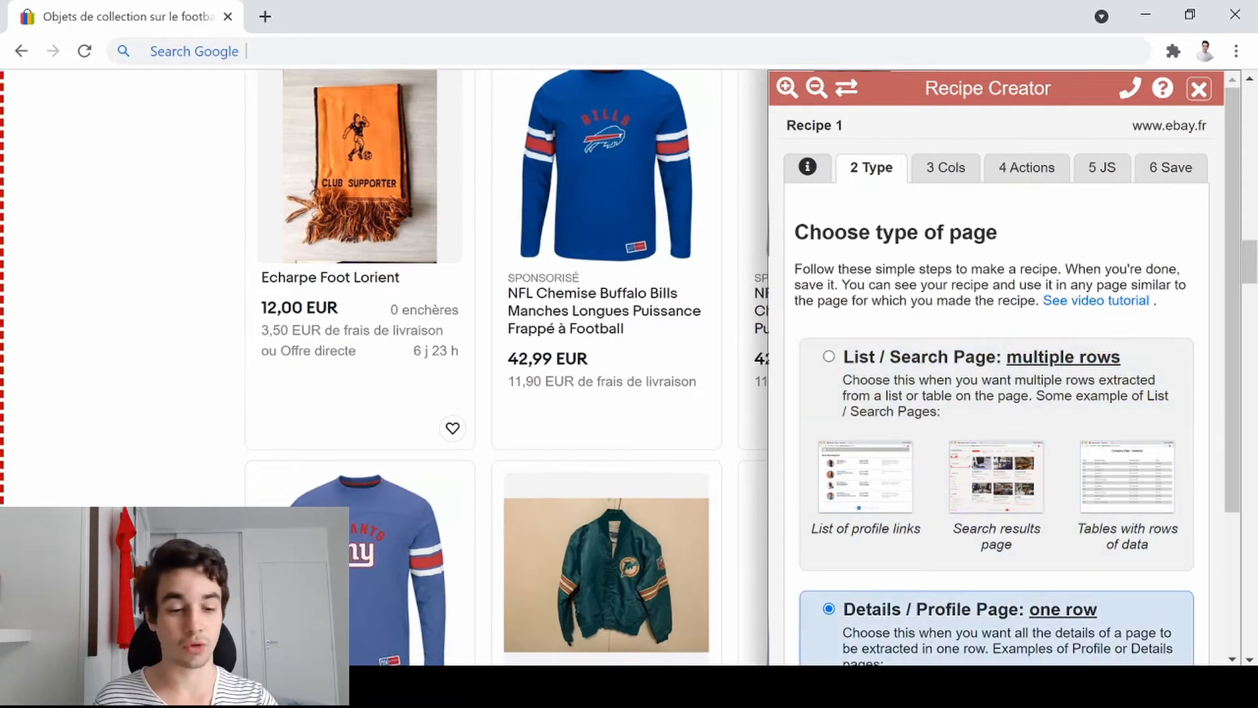
scroll(854, 317, down, 2)
scroll(874, 345, up, 2)
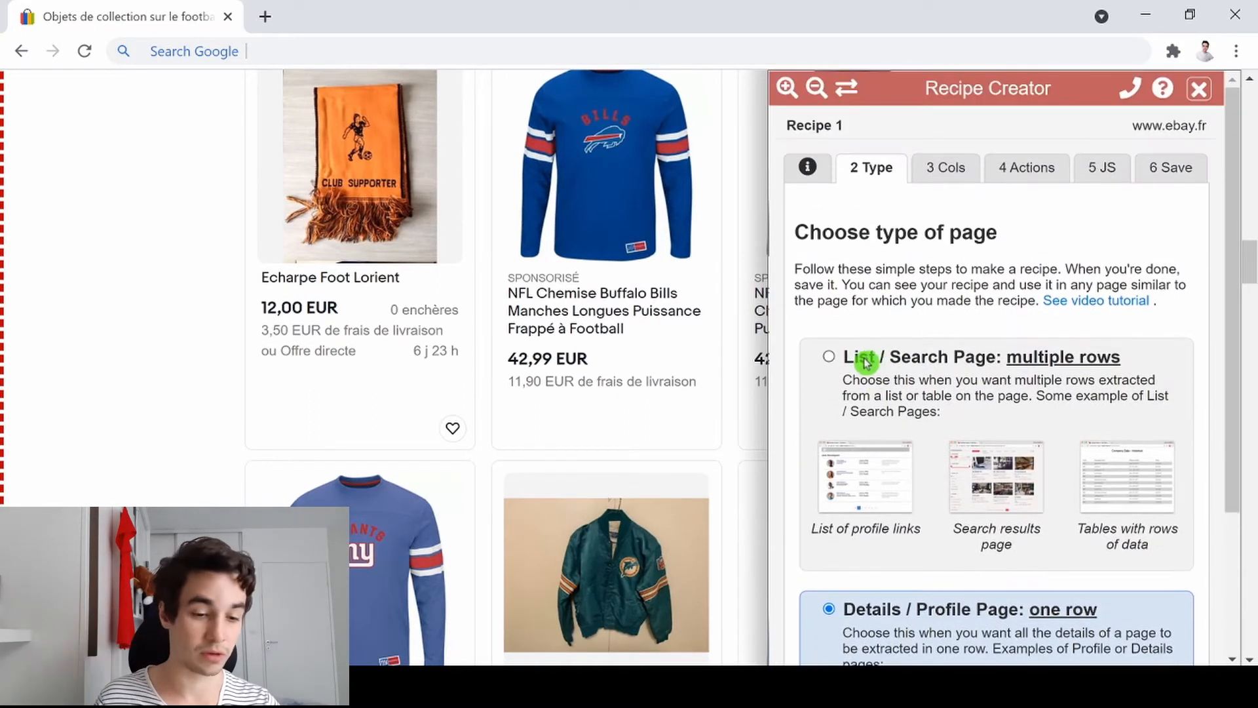
click(866, 360)
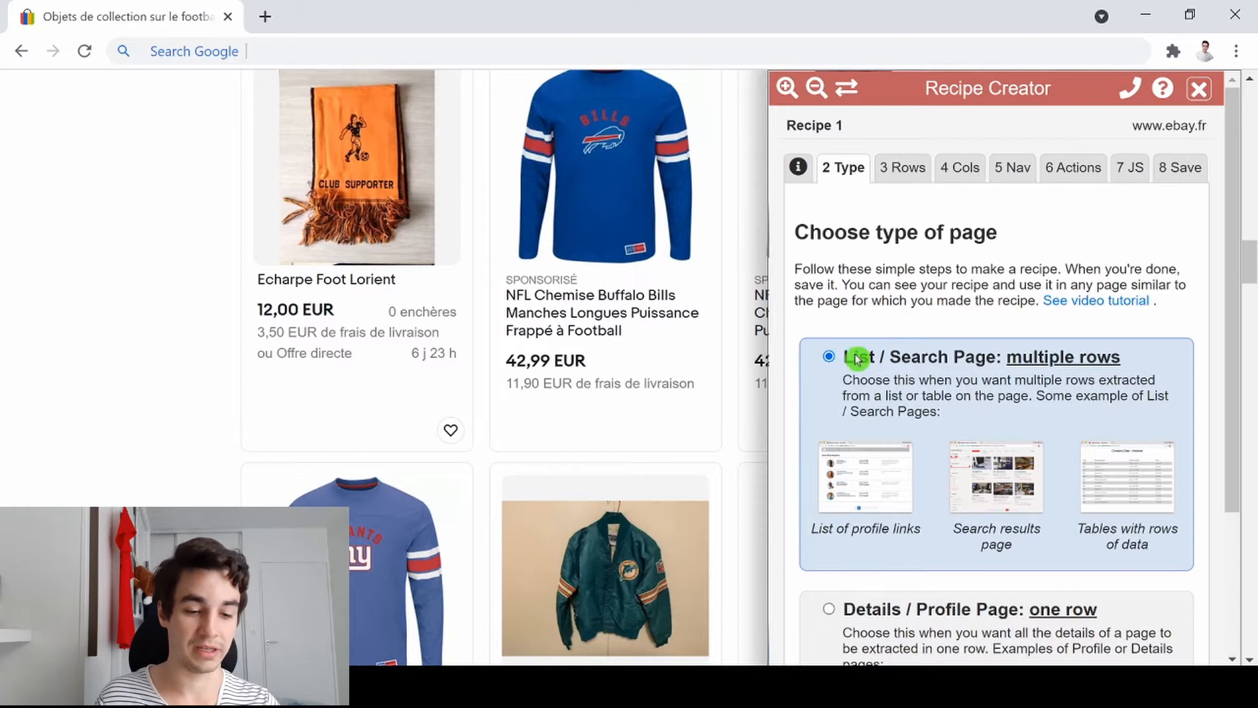
click(897, 172)
Examine the product cards on the eBay listings page as candidates for one output row each.
scroll(532, 254, down, 15)
scroll(532, 254, up, 5)
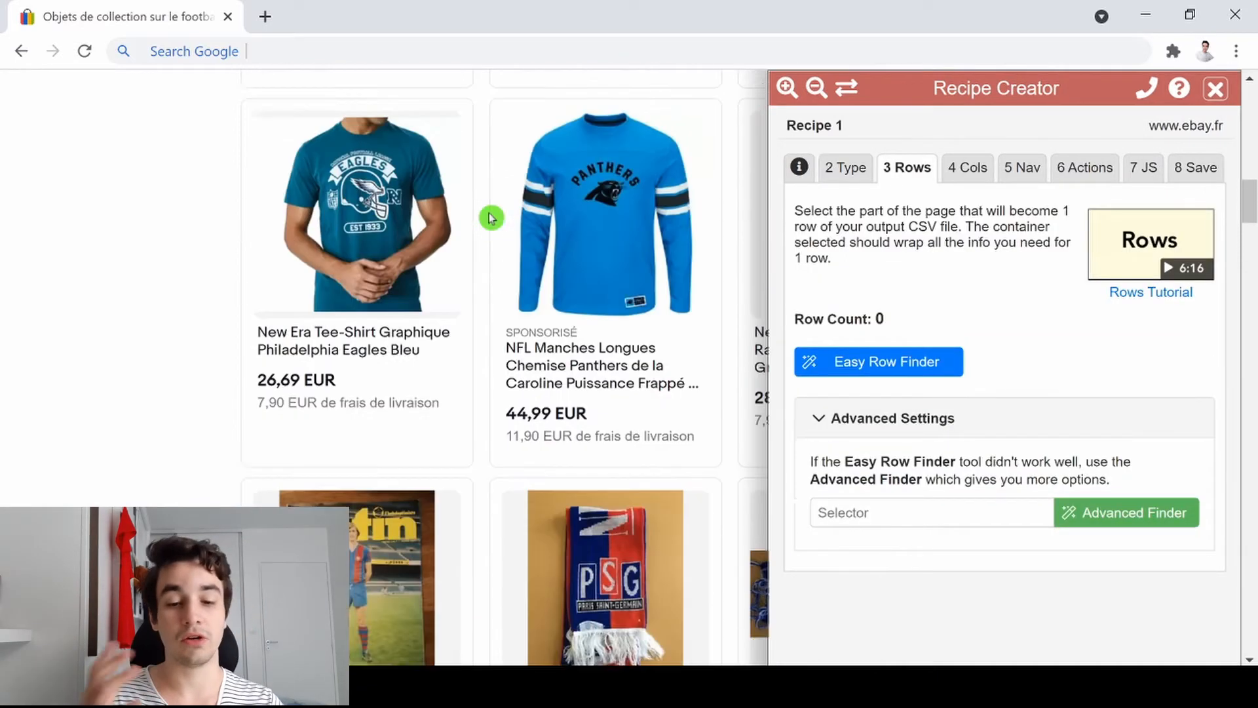
scroll(532, 253, up, 5)
scroll(610, 313, down, 3)
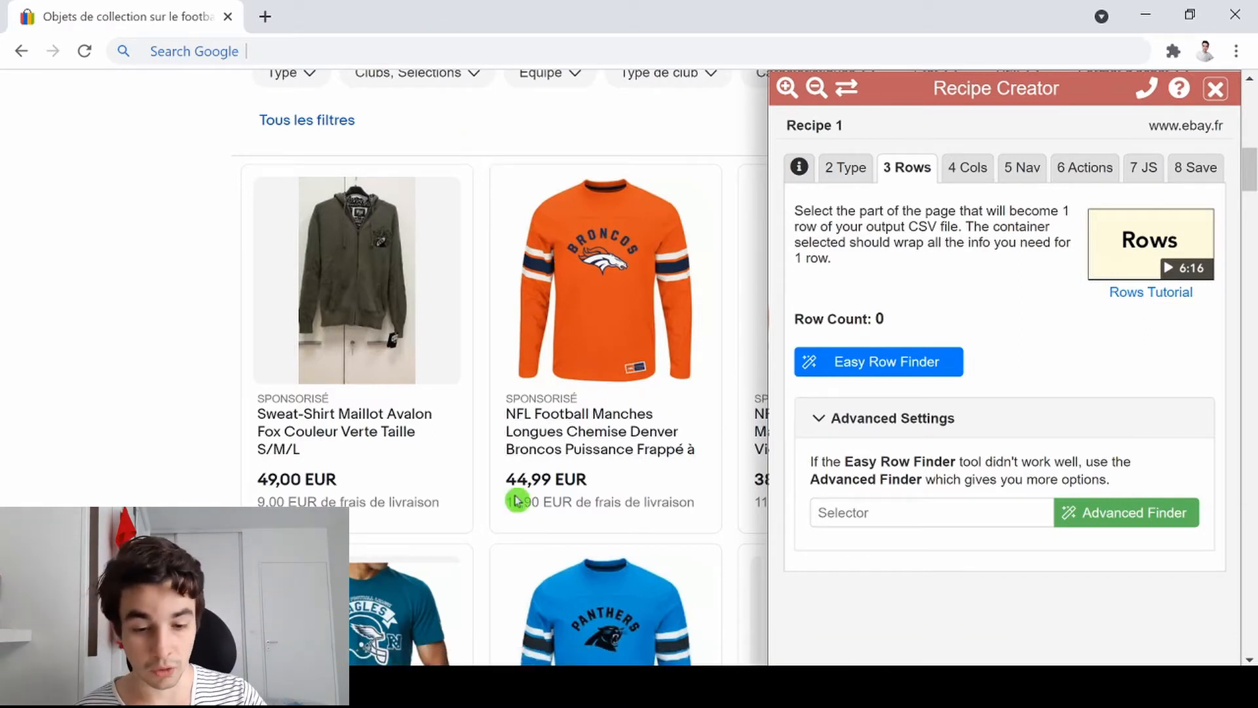
drag(465, 551, 249, 255)
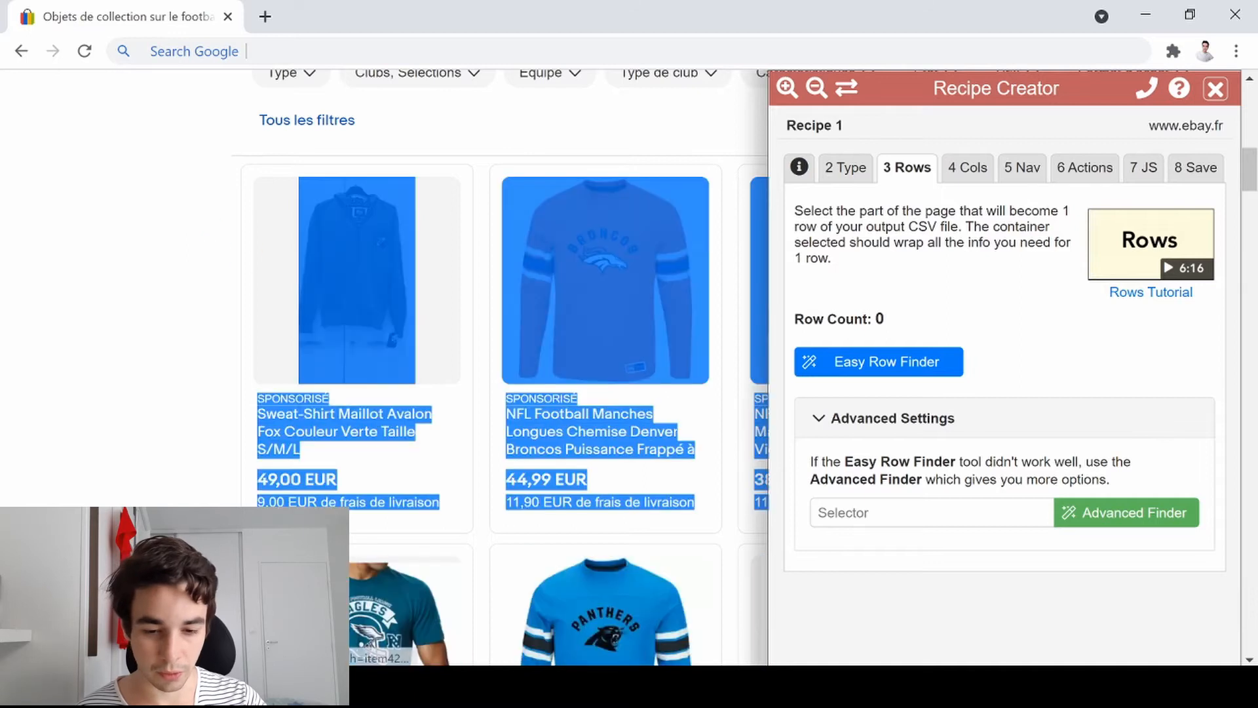
click(118, 286)
scroll(598, 282, down, 2)
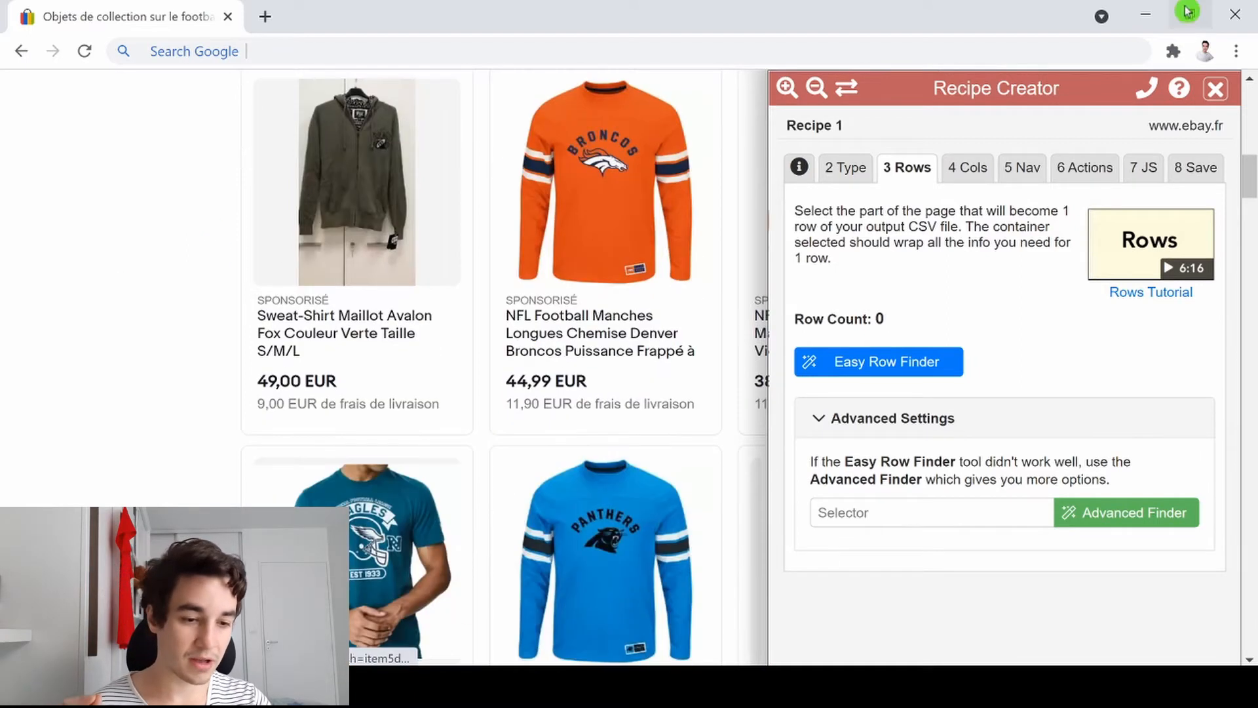
Move the Recipe Creator panel to the opposite side to view the listings it covers, and move it back.
click(847, 88)
scroll(833, 269, up, 3)
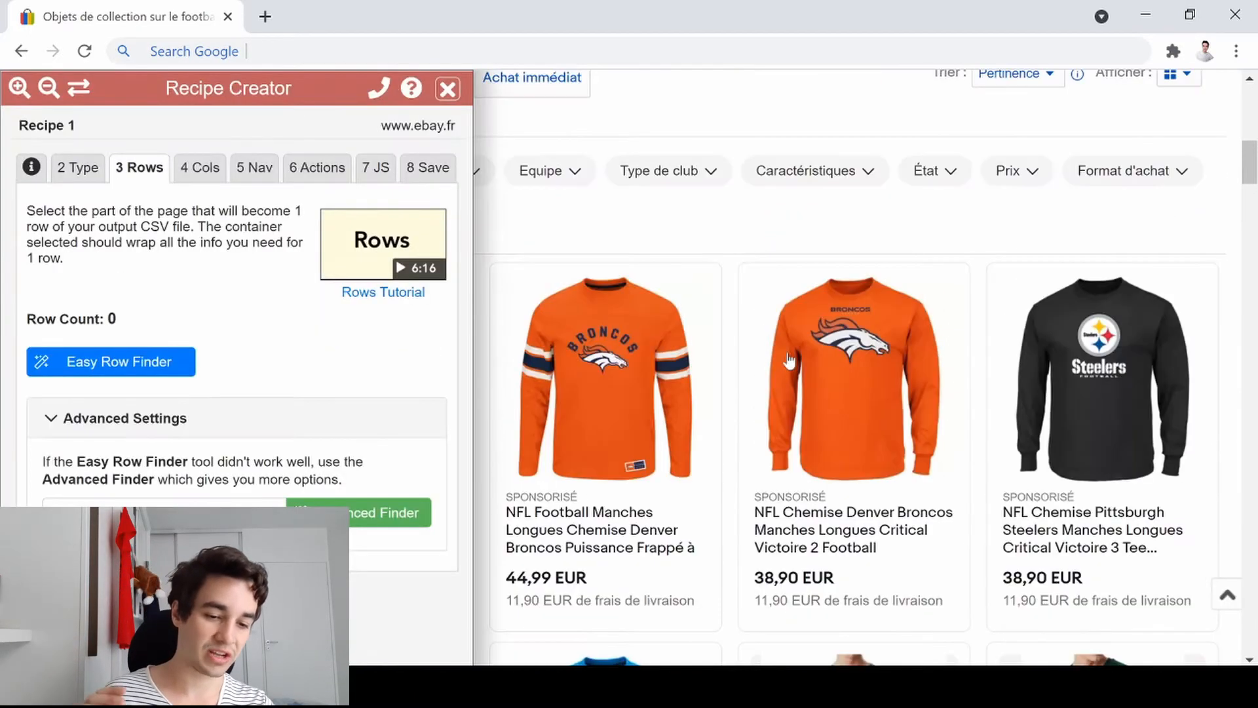
scroll(1044, 318, down, 5)
scroll(983, 327, up, 3)
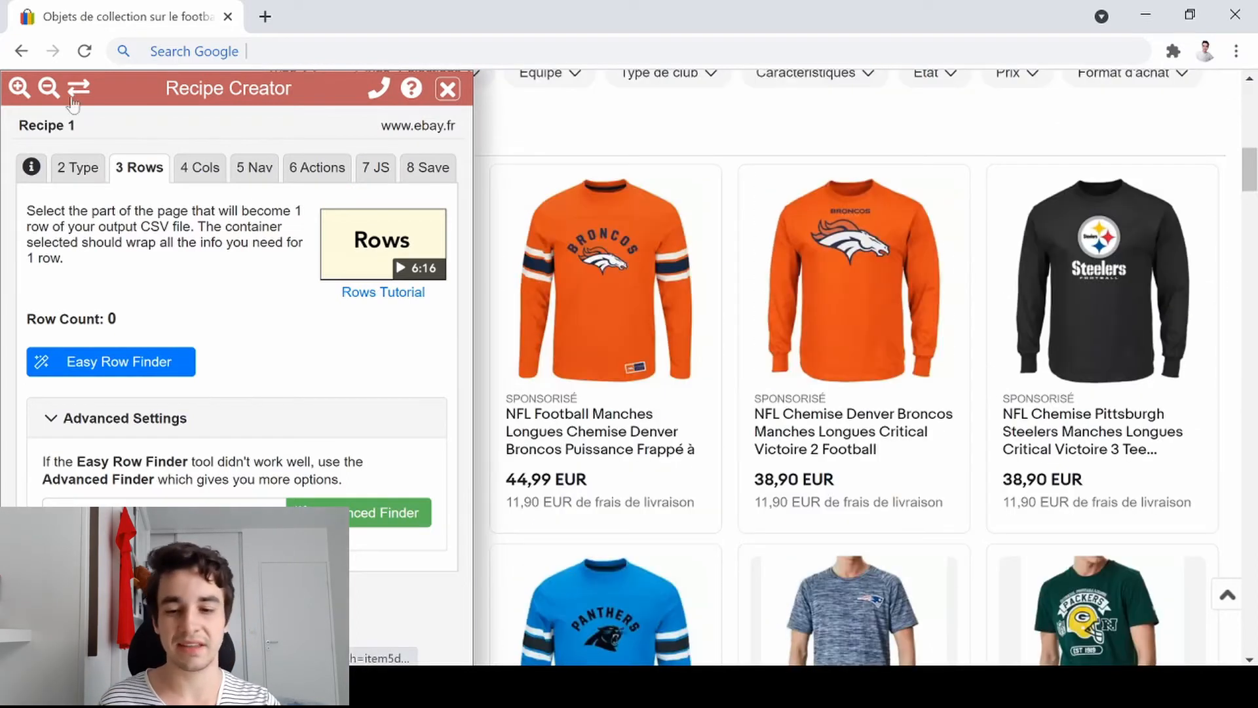
click(79, 90)
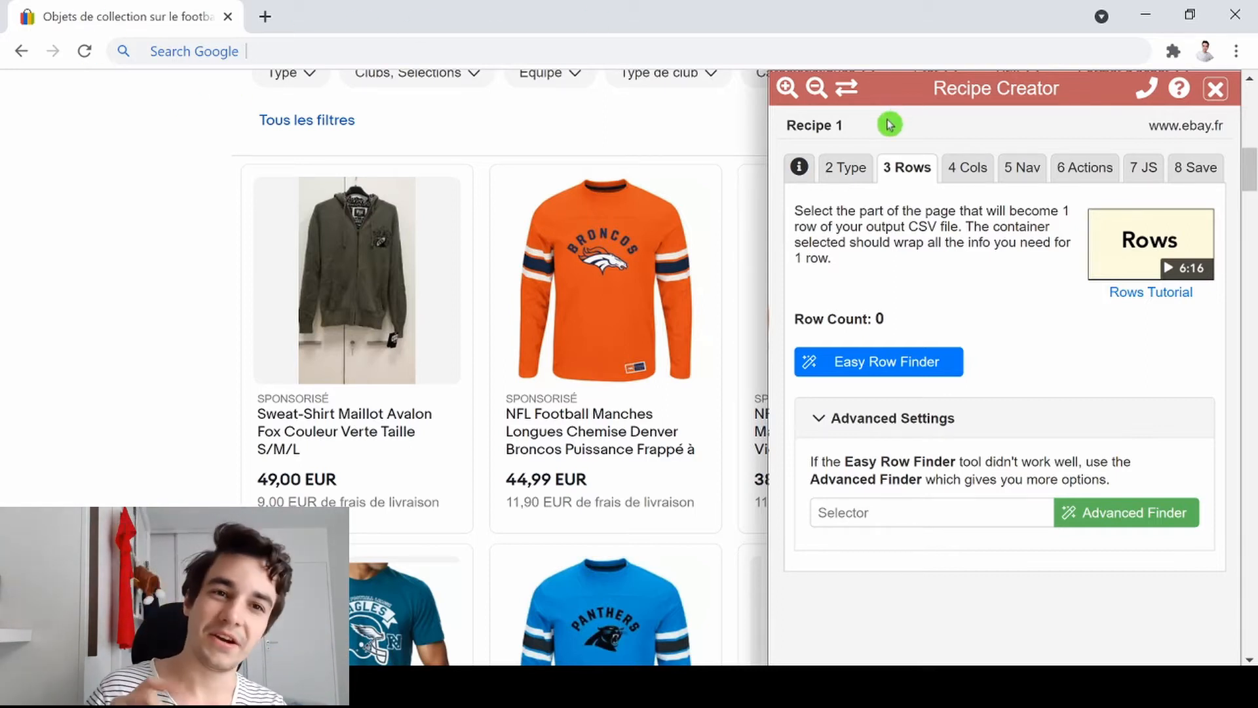
With the Easy Row Finder, mark the Avalon Fox sweatshirt card as the first row and the orange Denver Broncos shirt card as the second.
click(858, 367)
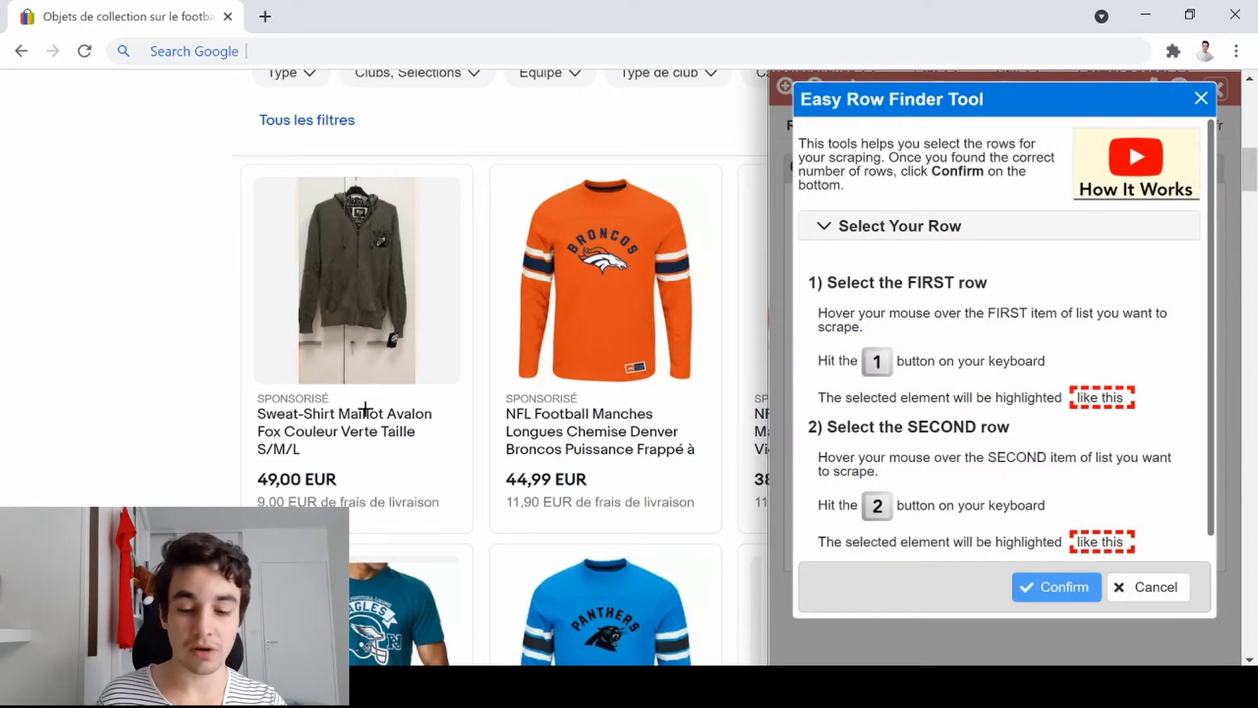
key(1)
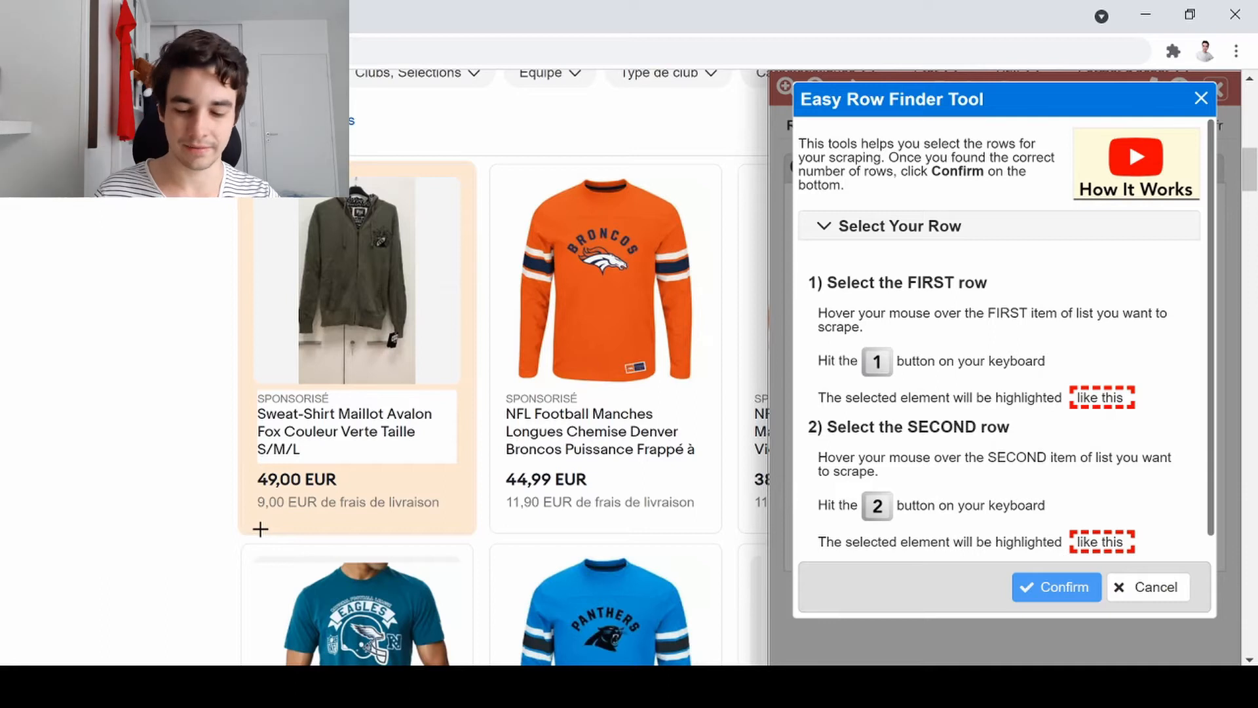
key(1)
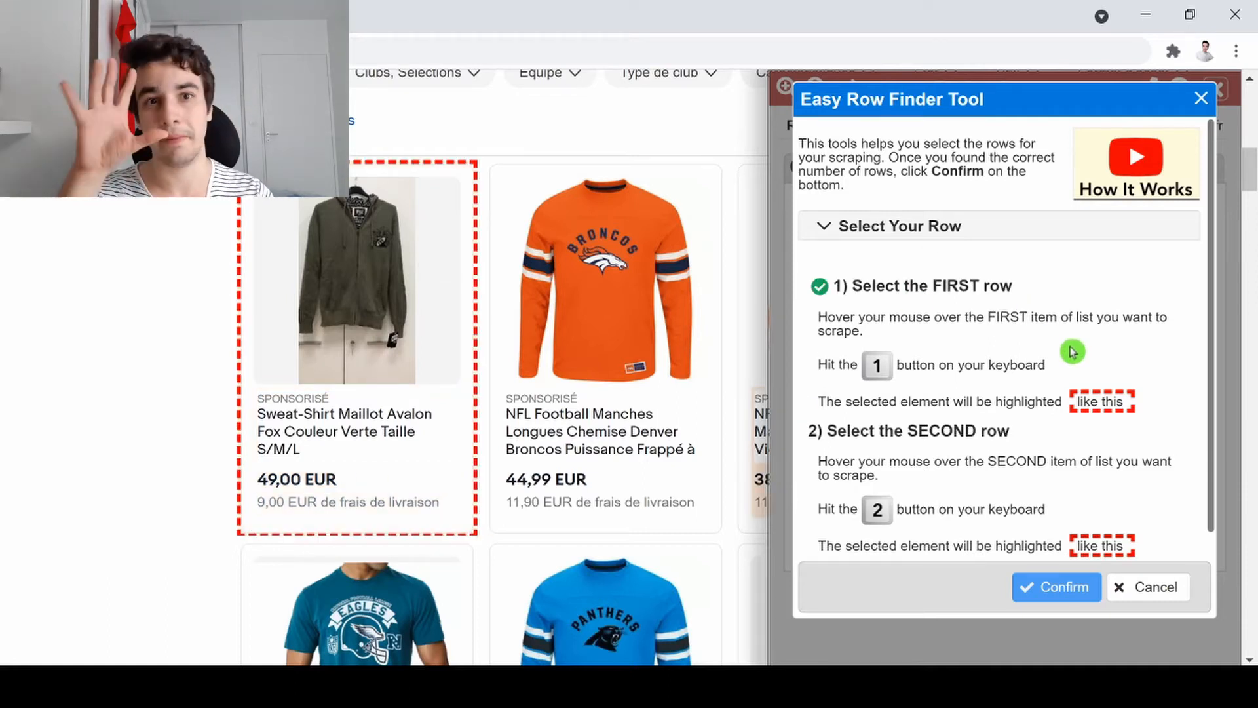
scroll(1067, 374, down, 1)
scroll(1067, 374, down, 1)
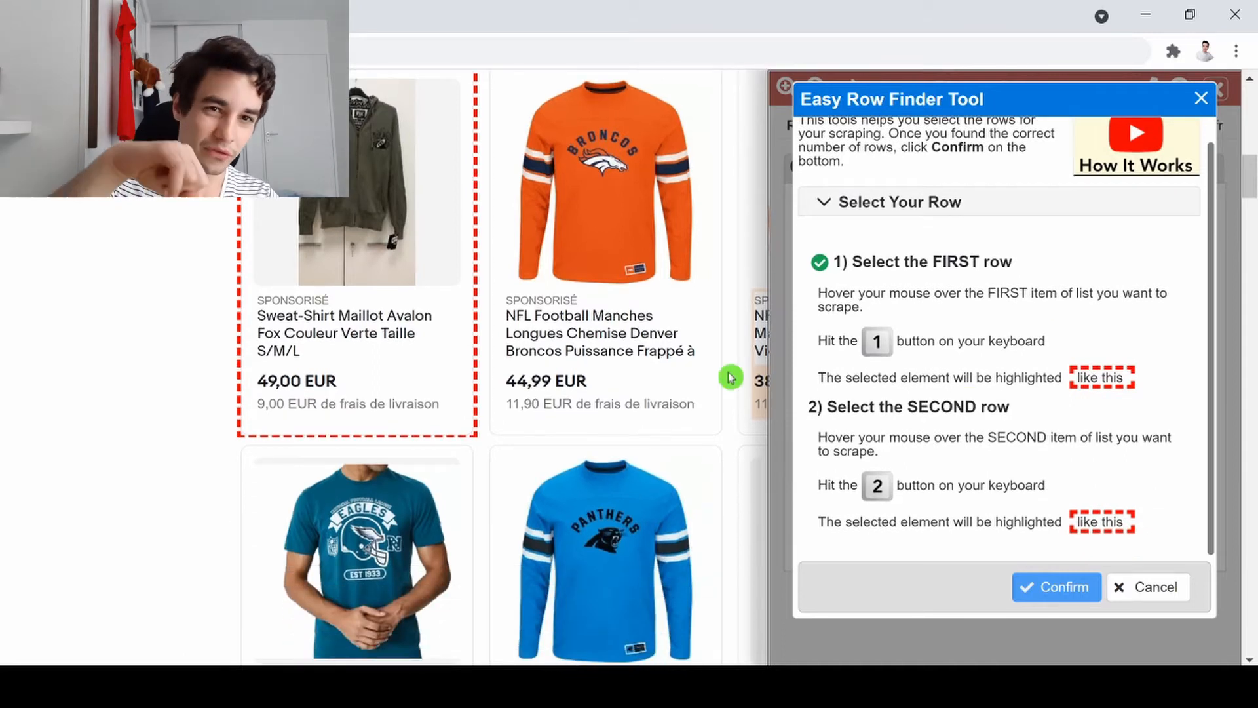
scroll(729, 377, up, 1)
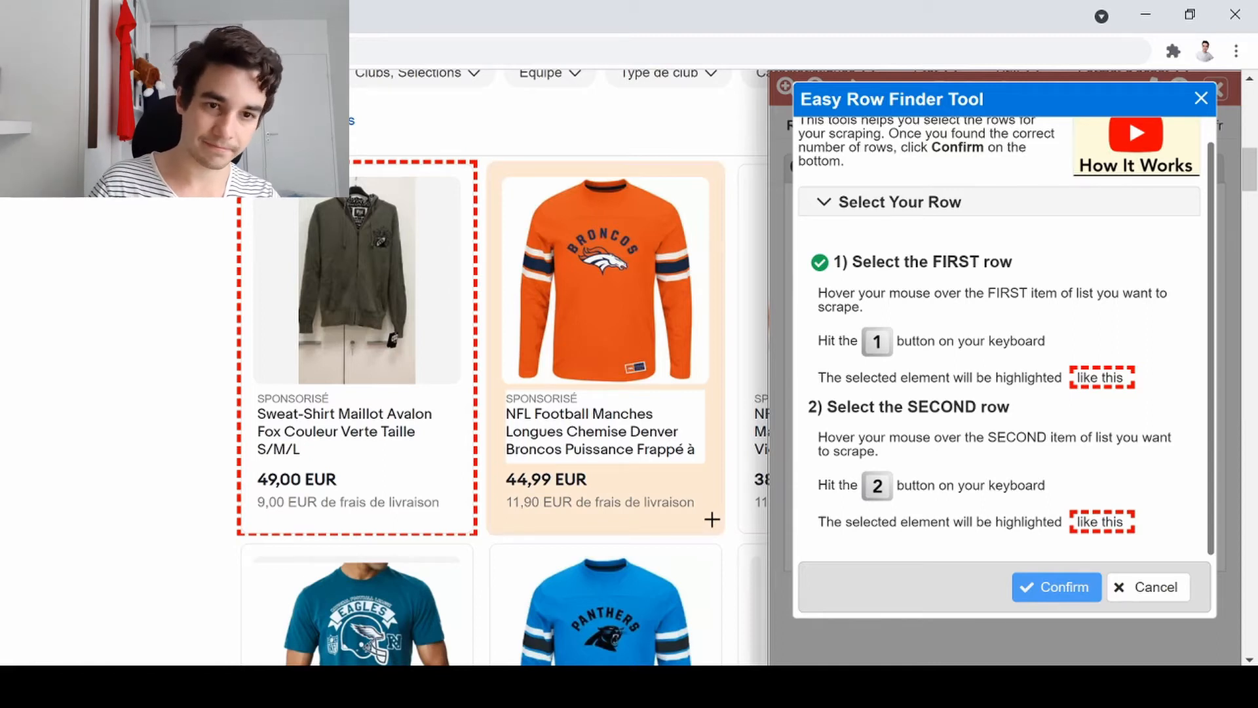
key(2)
scroll(1014, 357, up, 1)
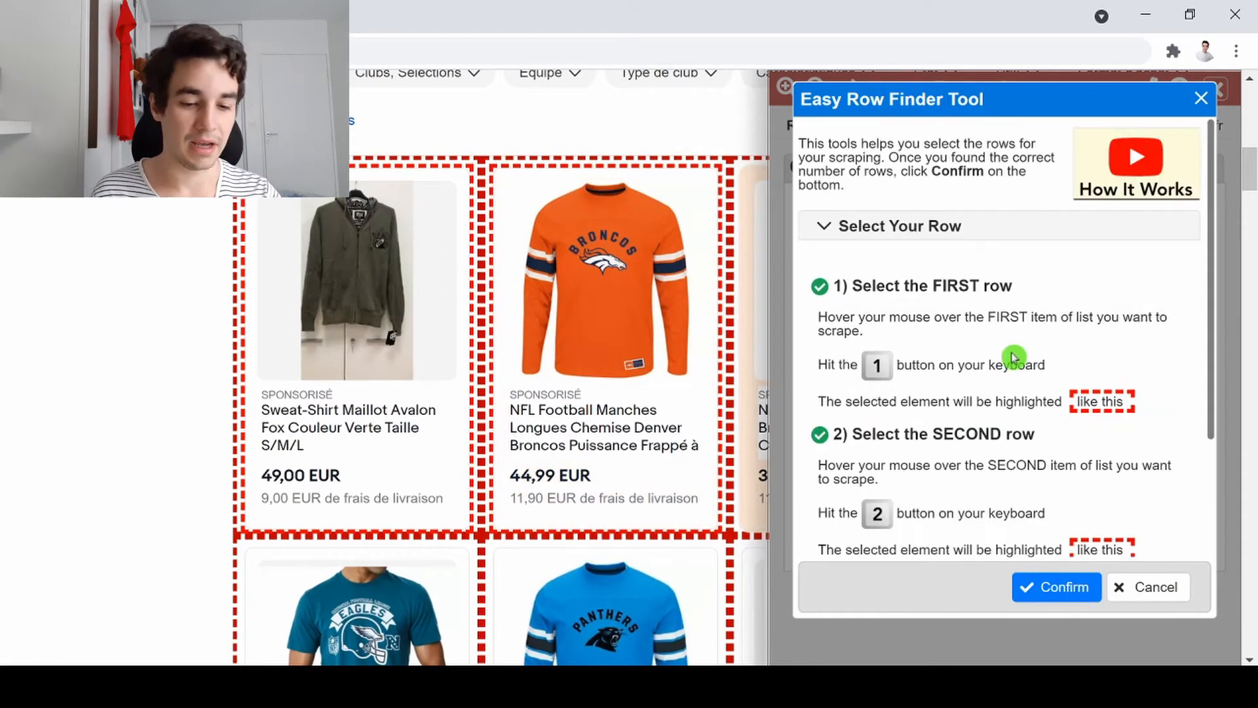
Check the highlighted rows down to the page numbers and confirm the row selection.
drag(1122, 485, 924, 450)
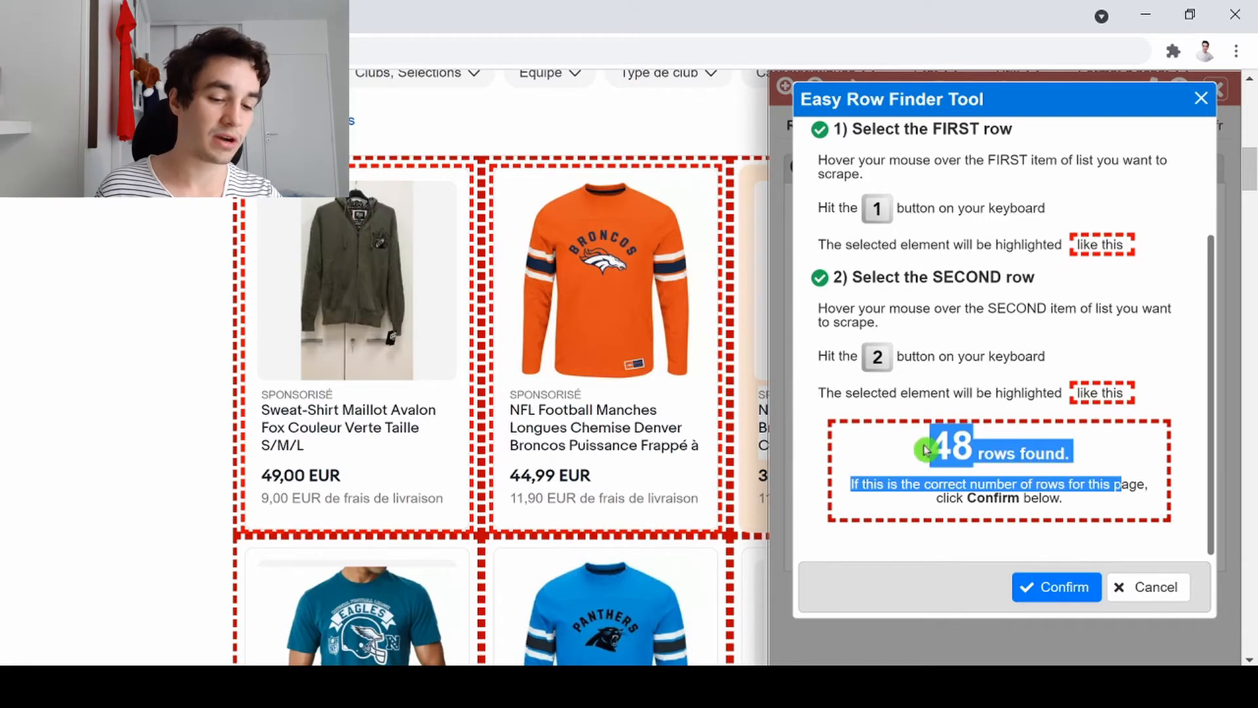
click(1122, 485)
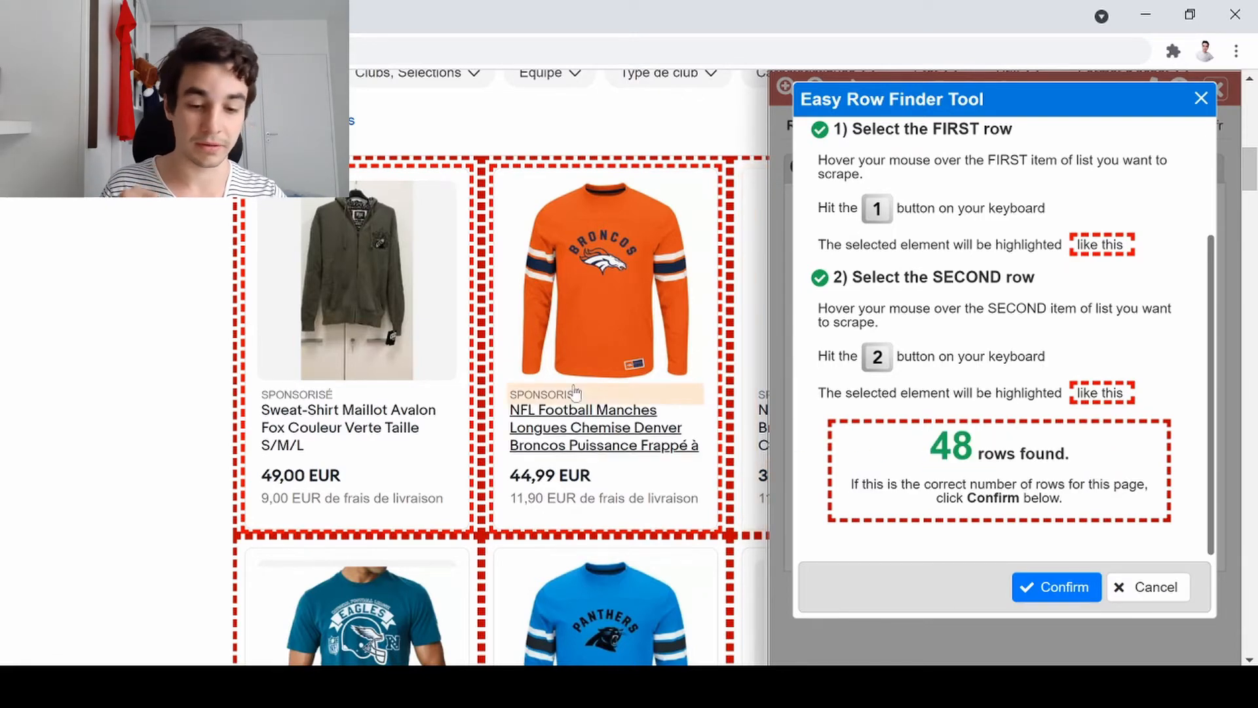
scroll(495, 369, down, 20)
scroll(496, 372, down, 20)
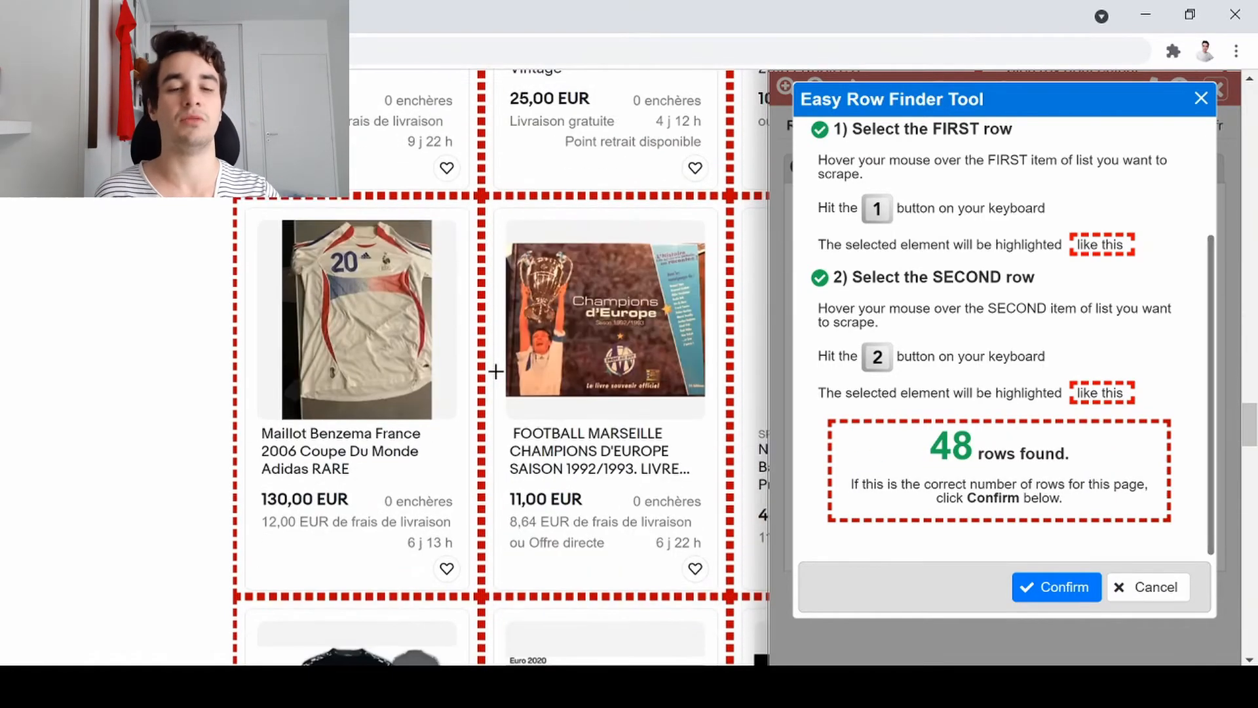
scroll(496, 372, down, 5)
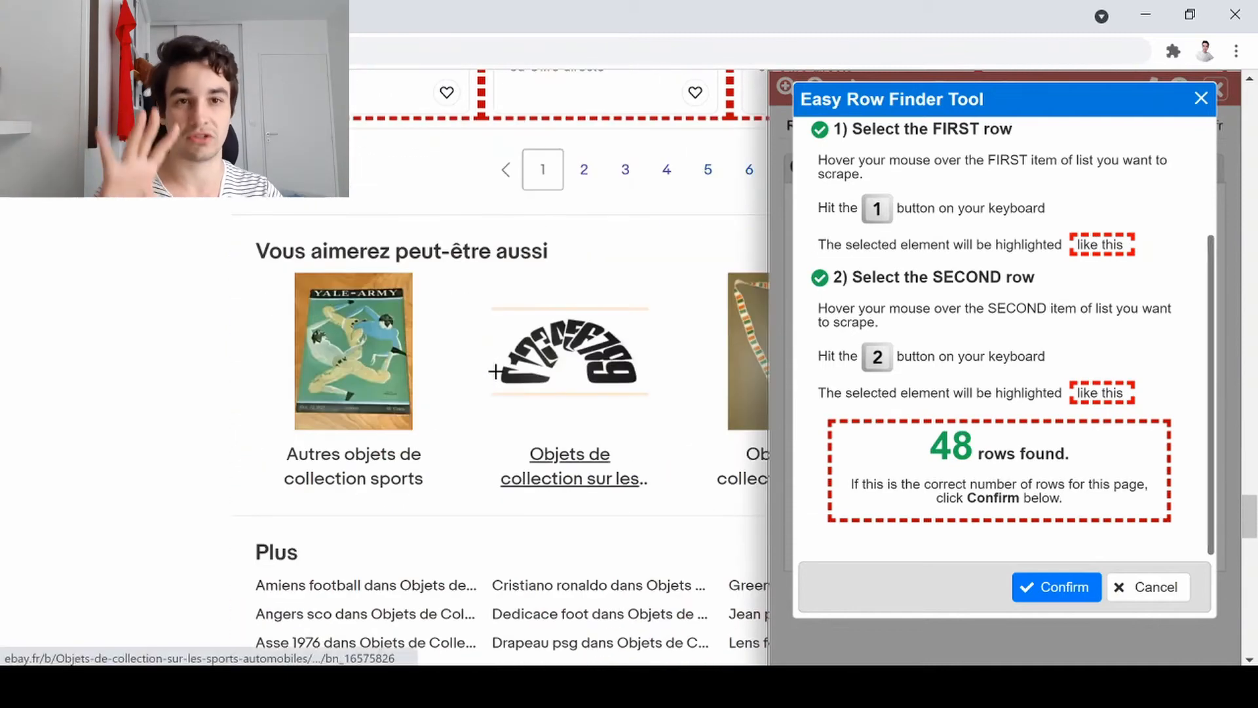
scroll(495, 374, up, 10)
scroll(496, 372, up, 15)
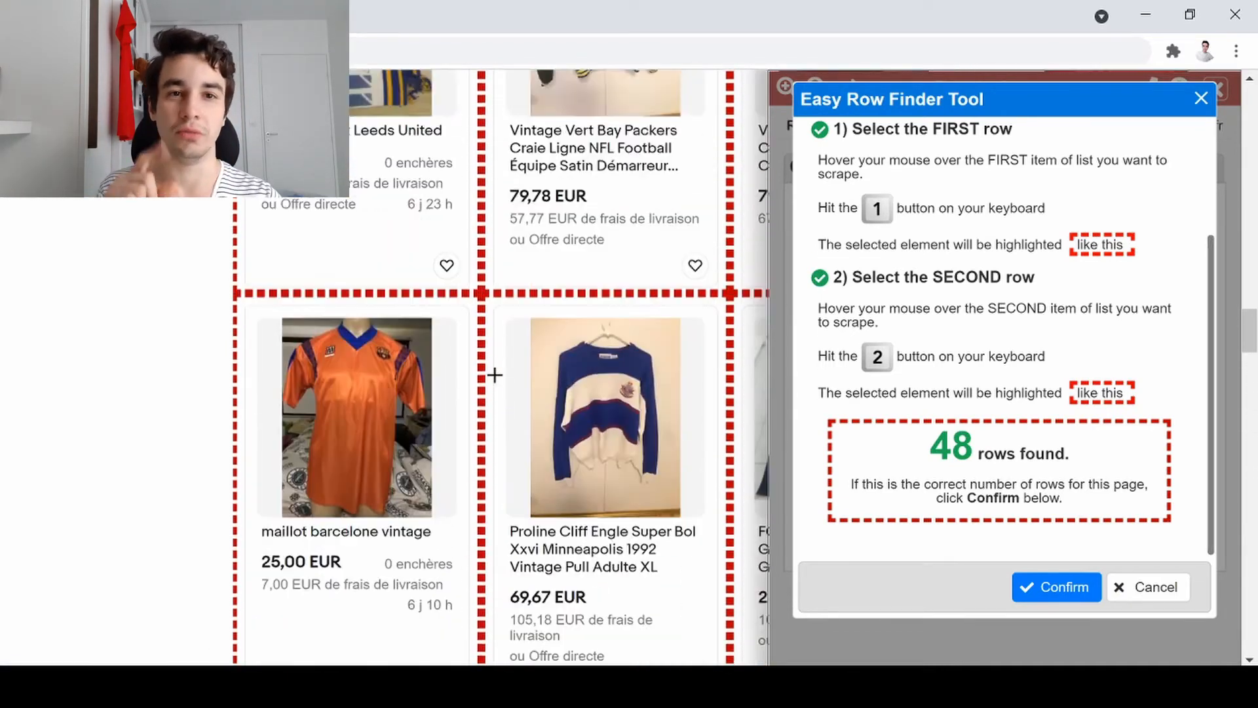
scroll(498, 368, up, 5)
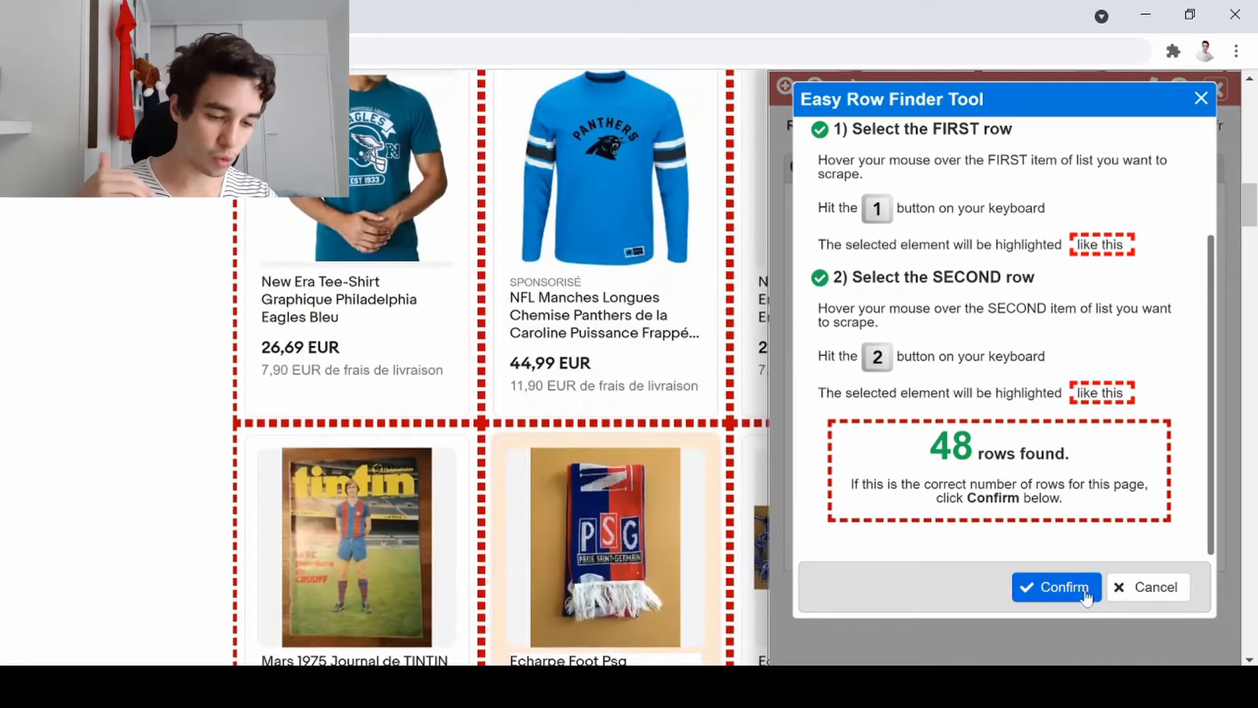
click(1063, 588)
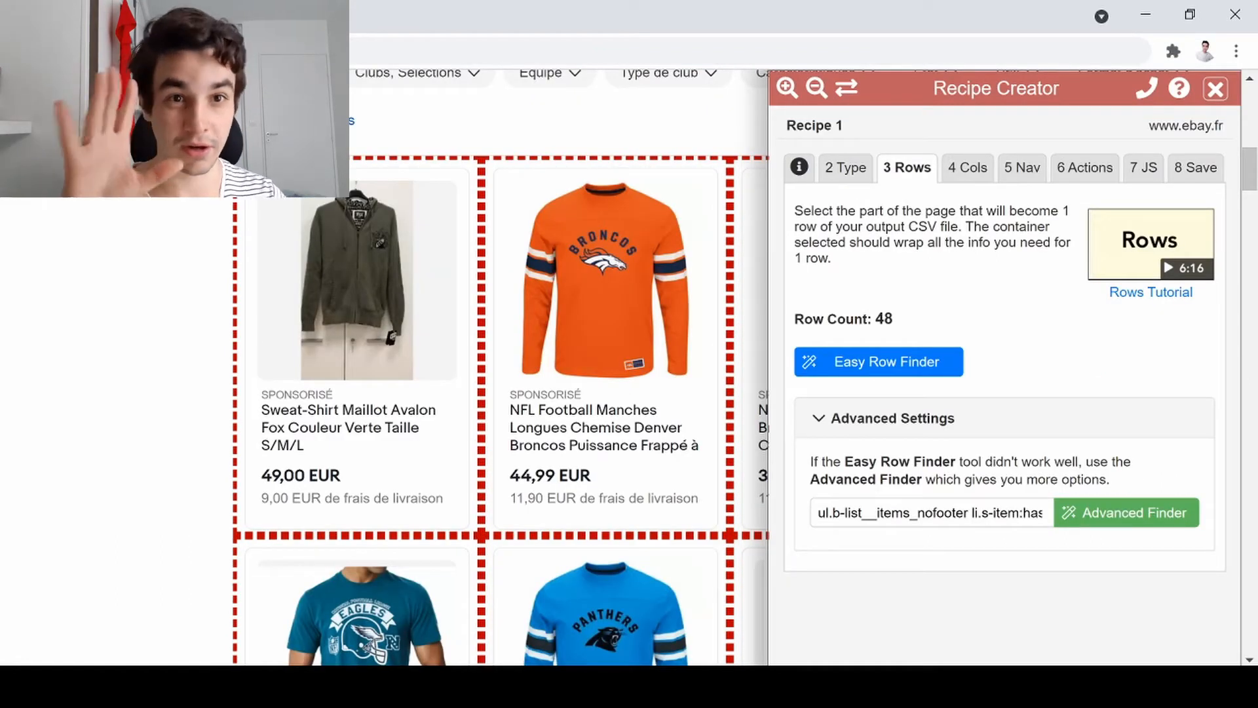
Add a new column to the recipe and name it "Titre".
click(966, 169)
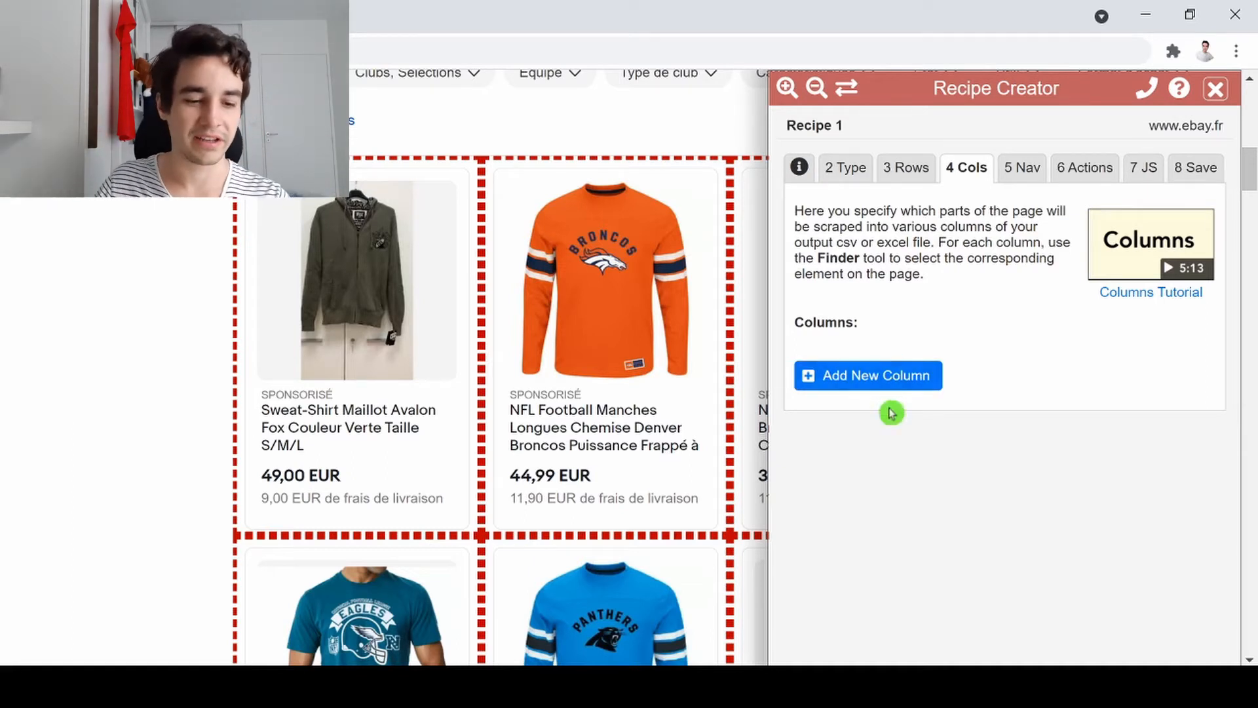
click(893, 383)
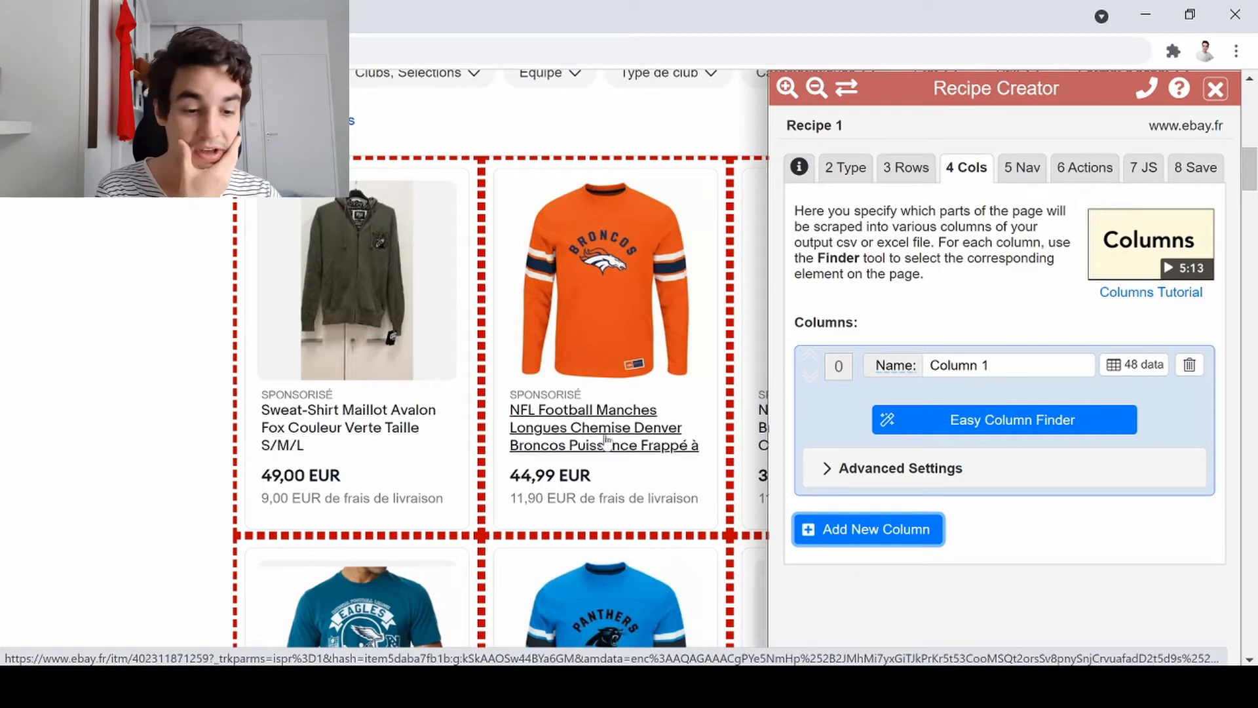
drag(1029, 367, 801, 339)
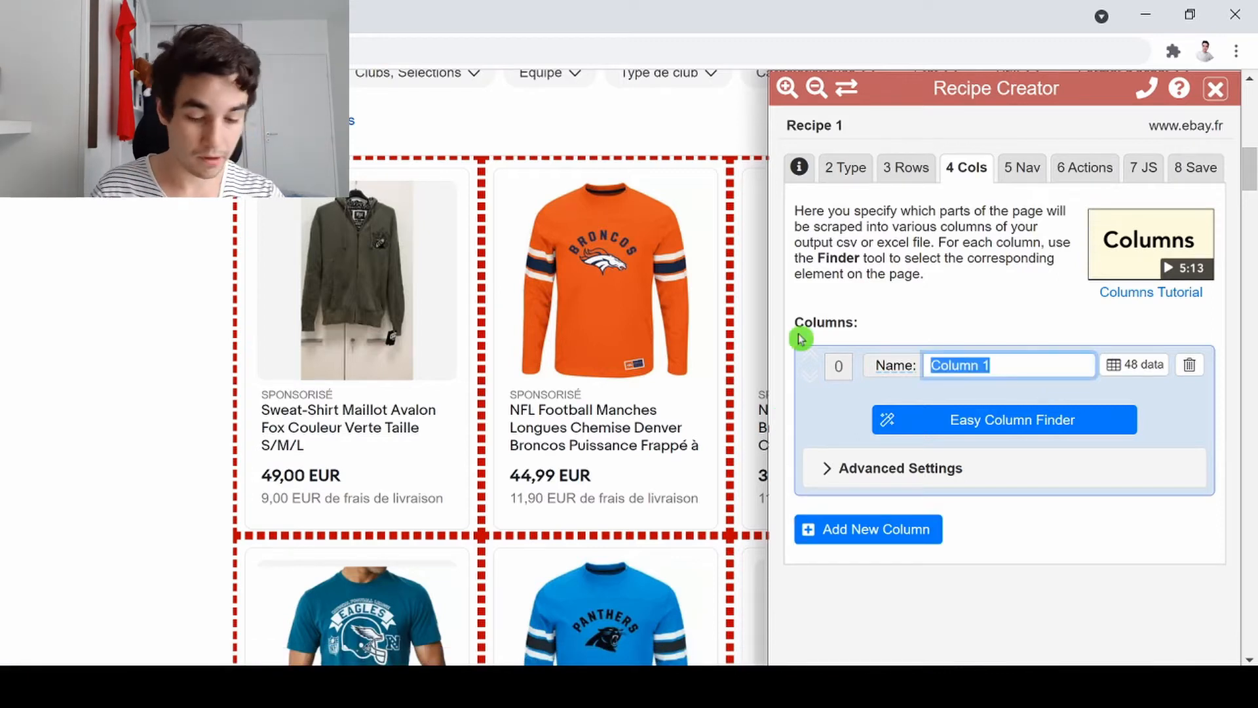
text(Titre)
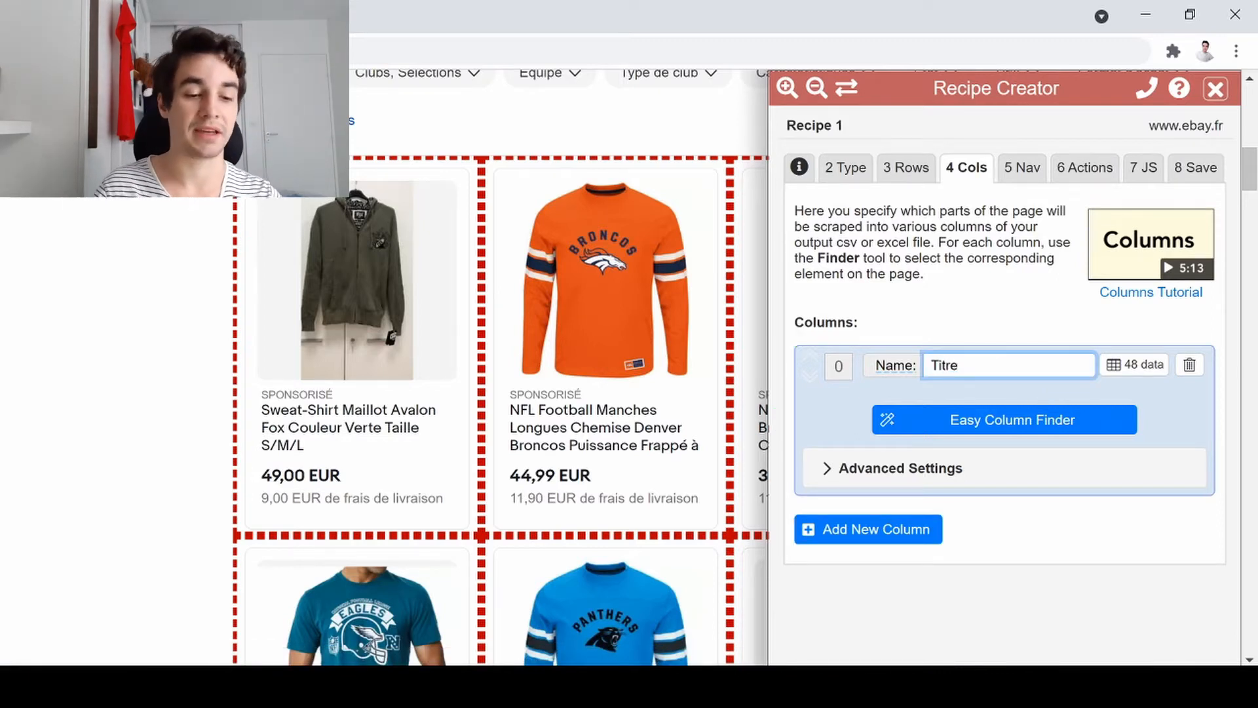
With the Easy Column Finder, set the Titre column to extract Text from the Avalon Fox sweatshirt's title and confirm the selection.
click(988, 433)
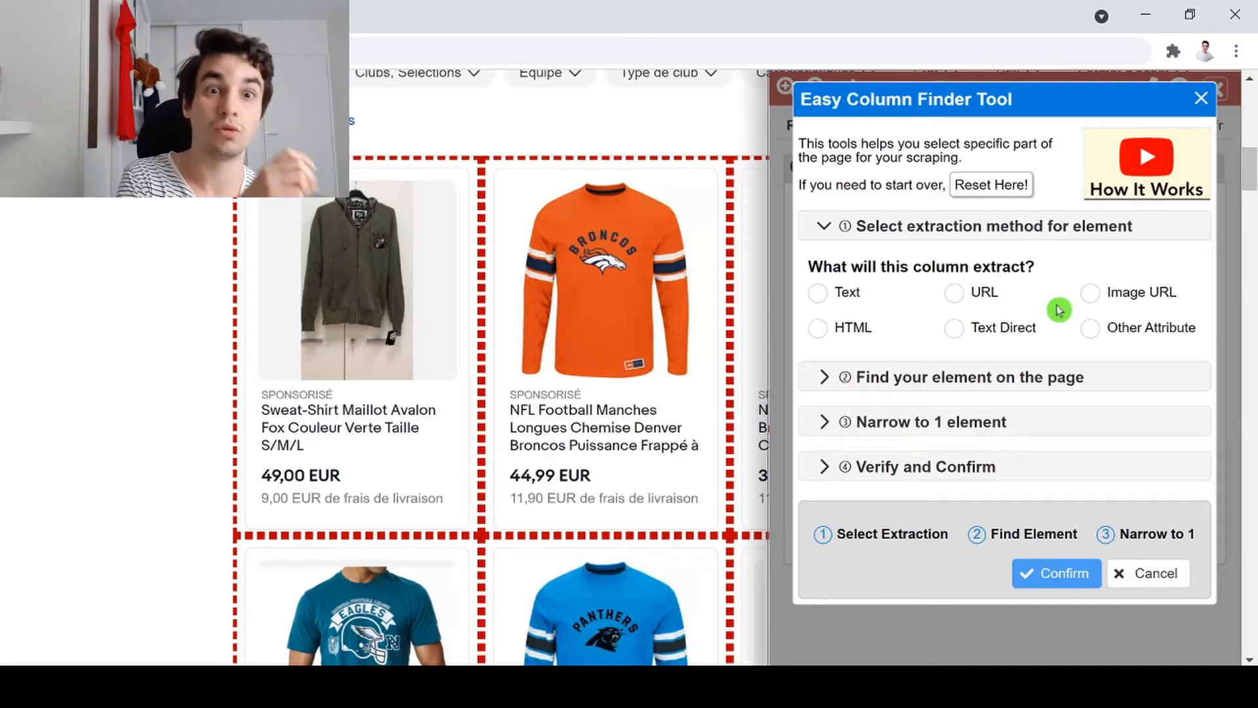
drag(879, 296, 843, 289)
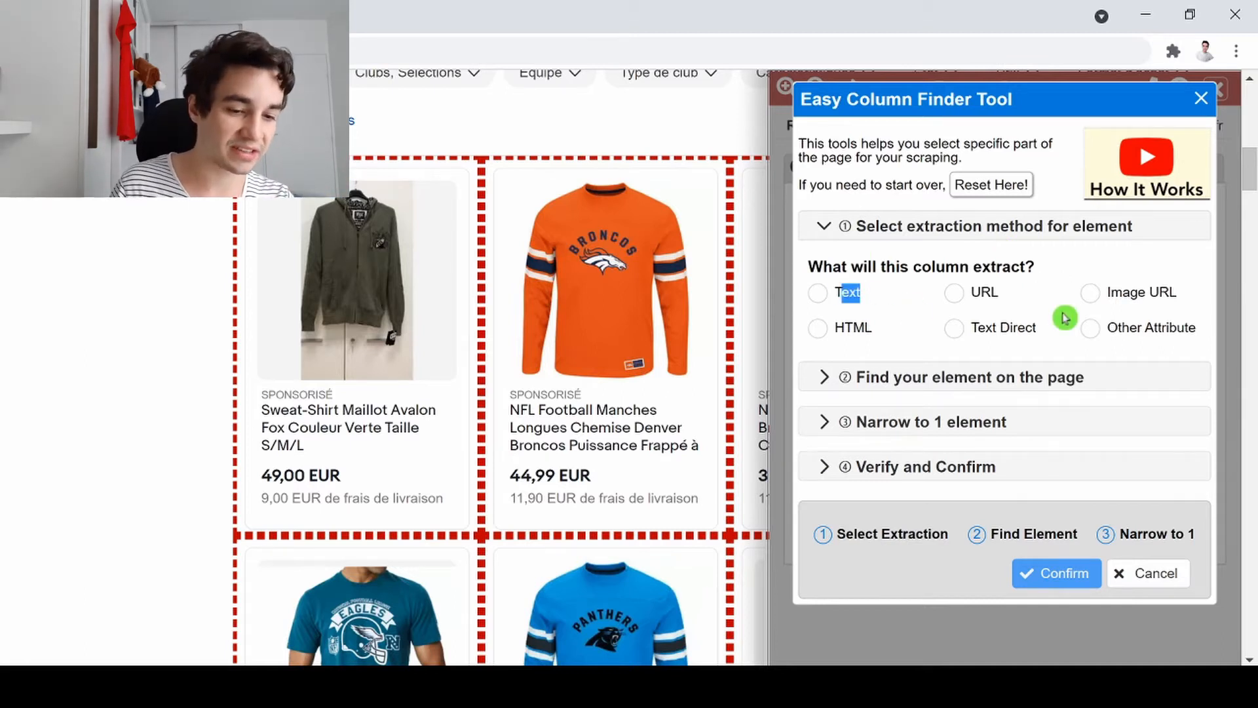
drag(1001, 293, 984, 296)
drag(1187, 291, 1142, 280)
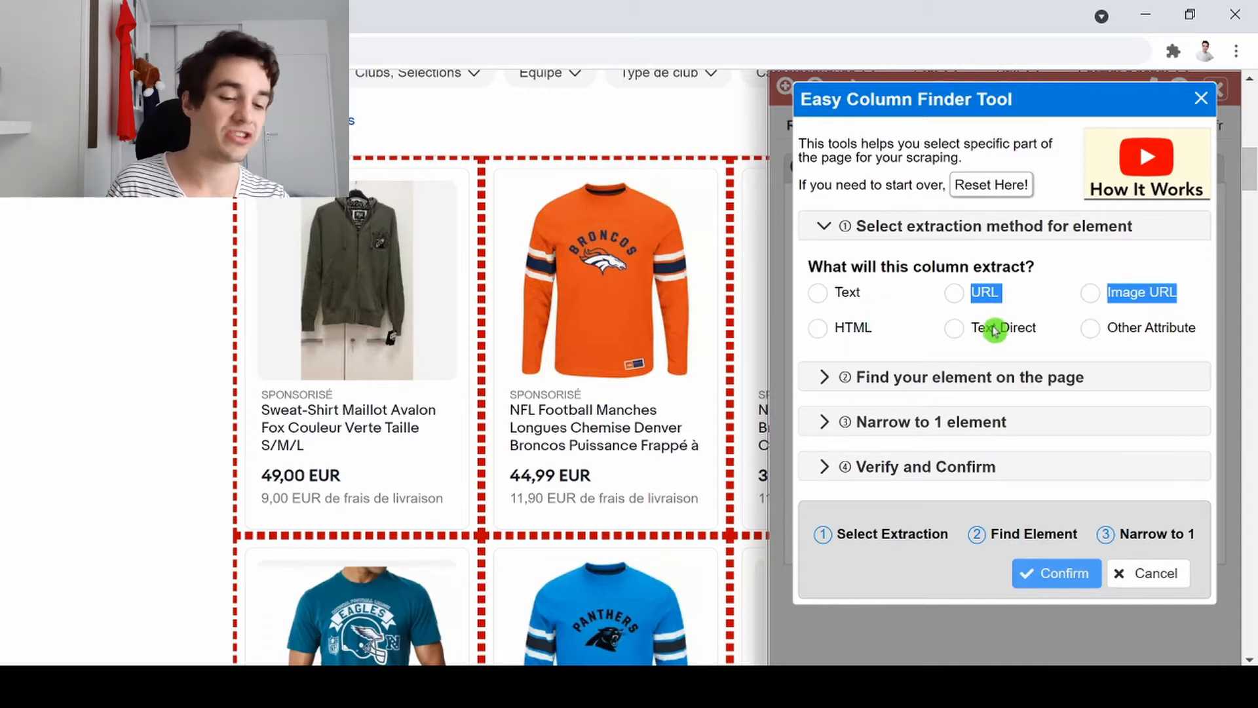
click(1135, 272)
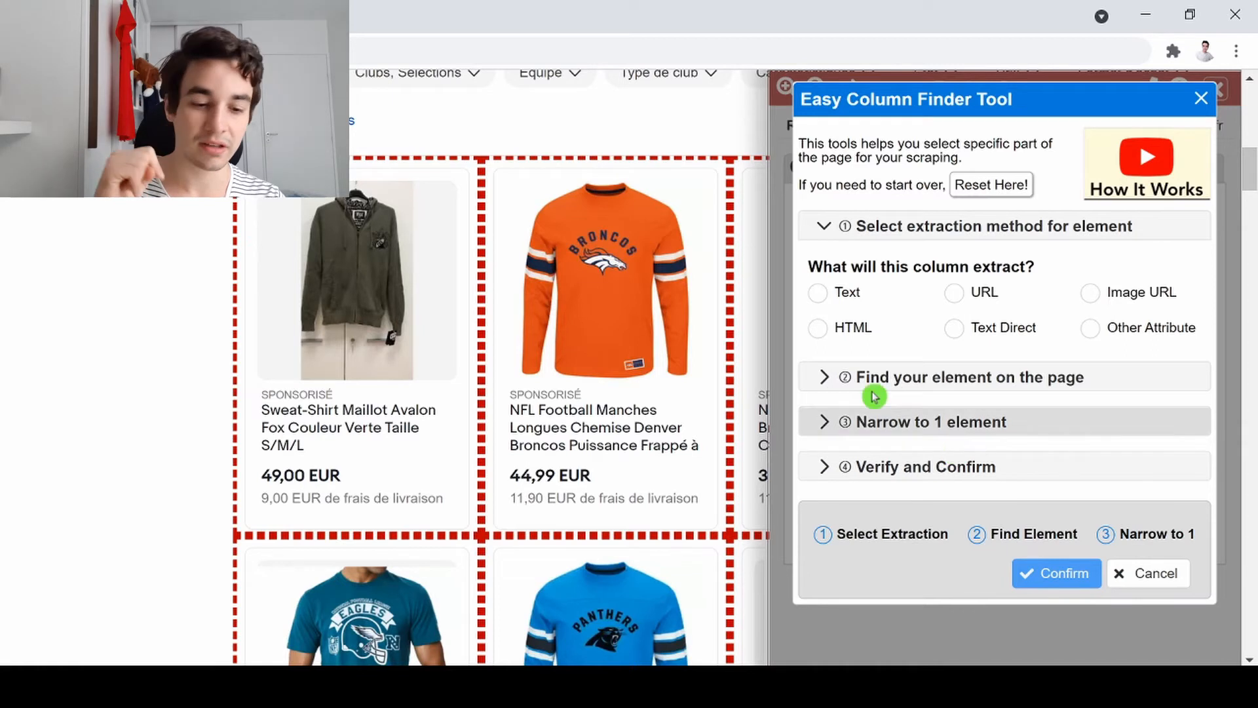
click(818, 293)
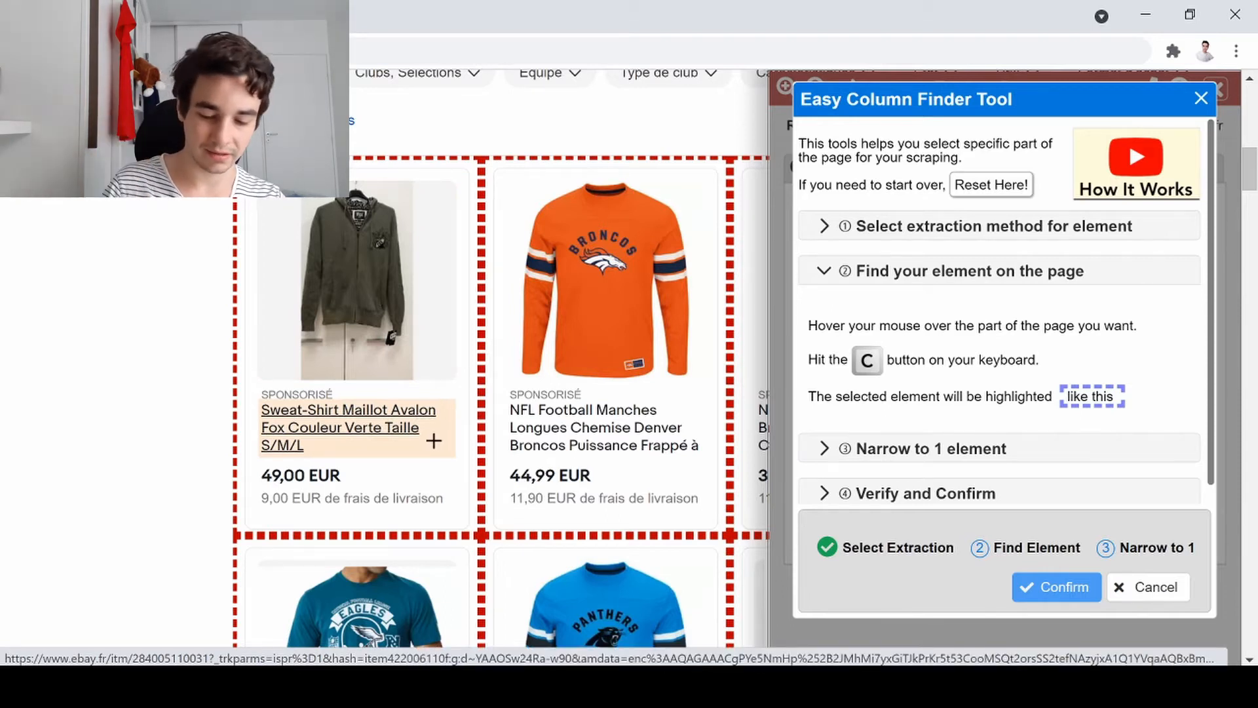
key(c)
scroll(871, 347, down, 1)
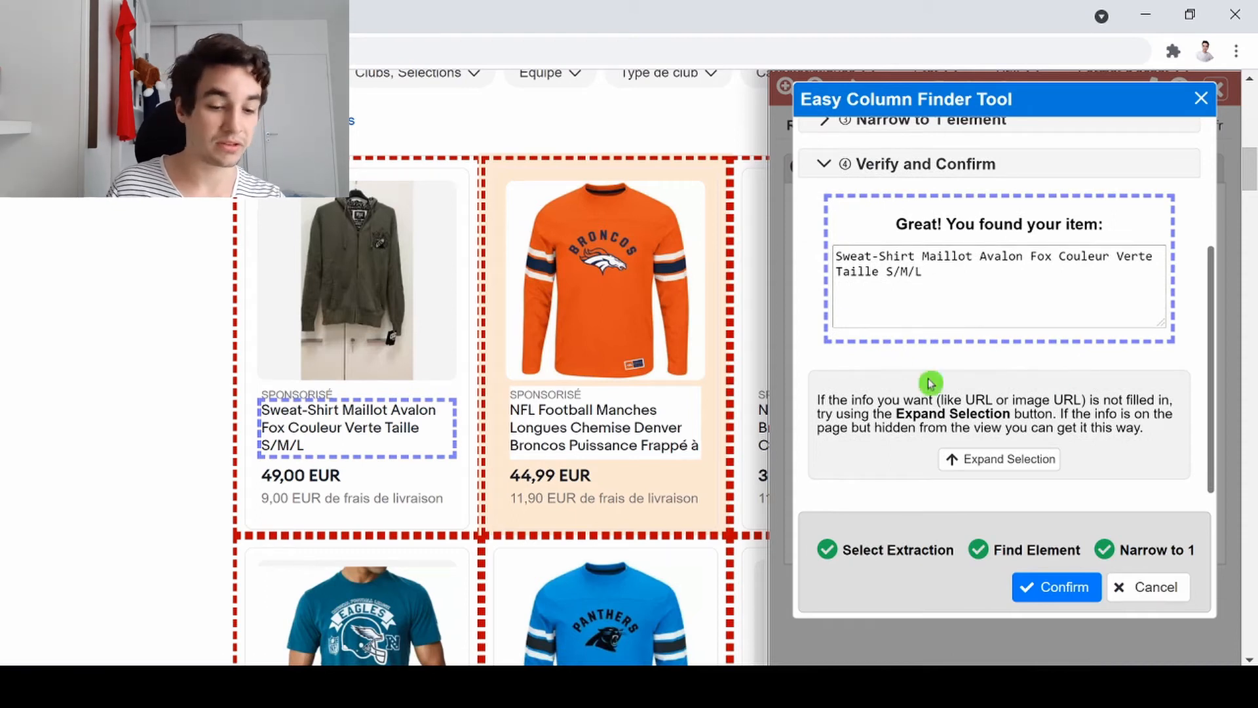
click(1068, 588)
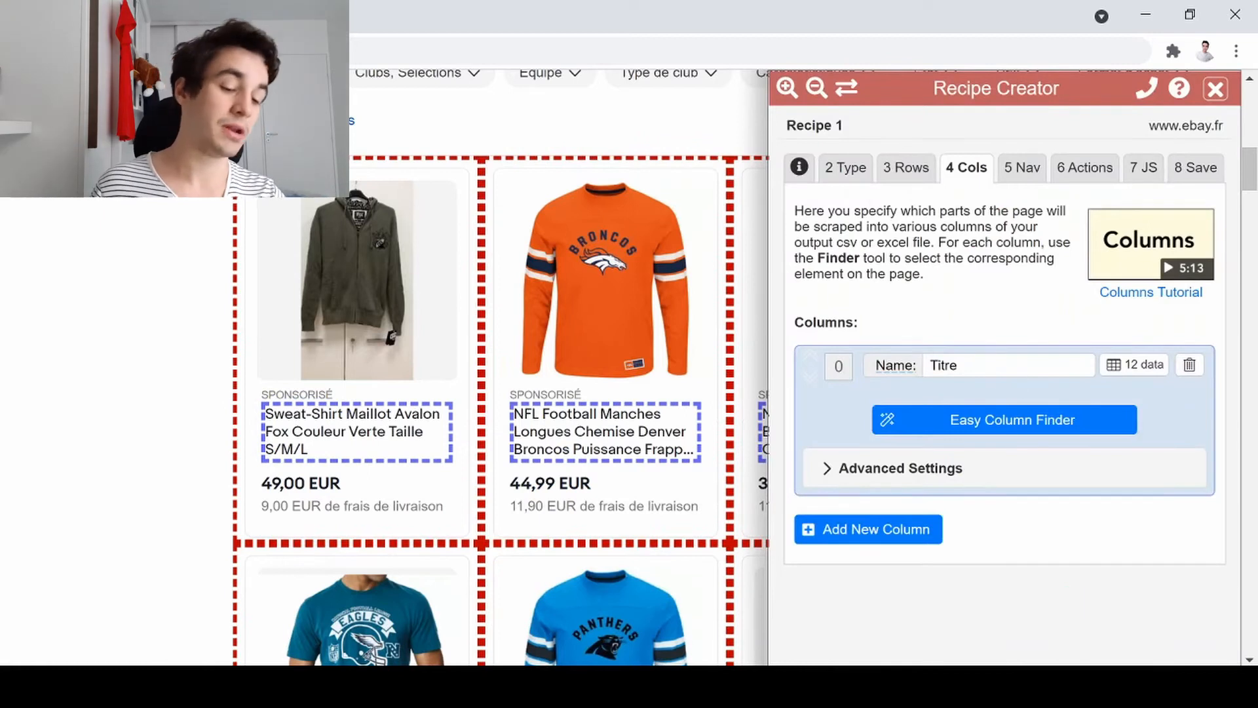
Review the Titre column's extracted data through row 48 and compare it with the highlighted titles in the listings.
click(1164, 369)
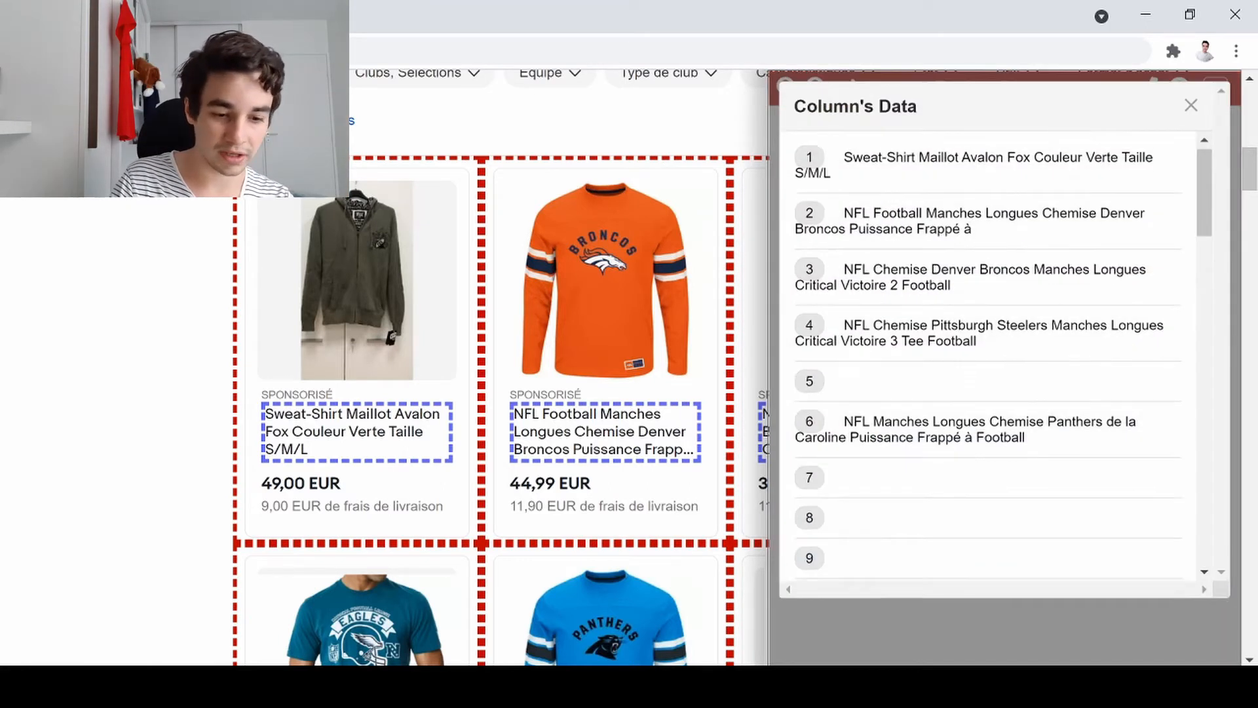
scroll(988, 387, down, 20)
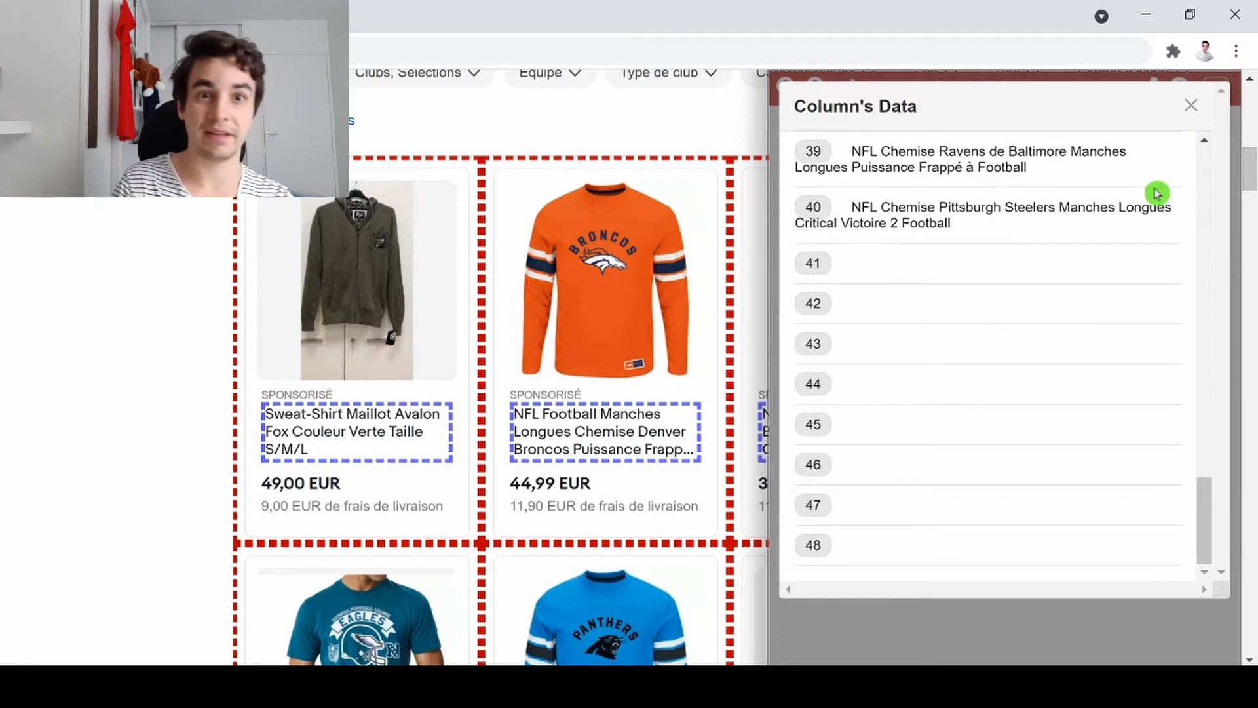
click(1200, 115)
scroll(544, 370, down, 2)
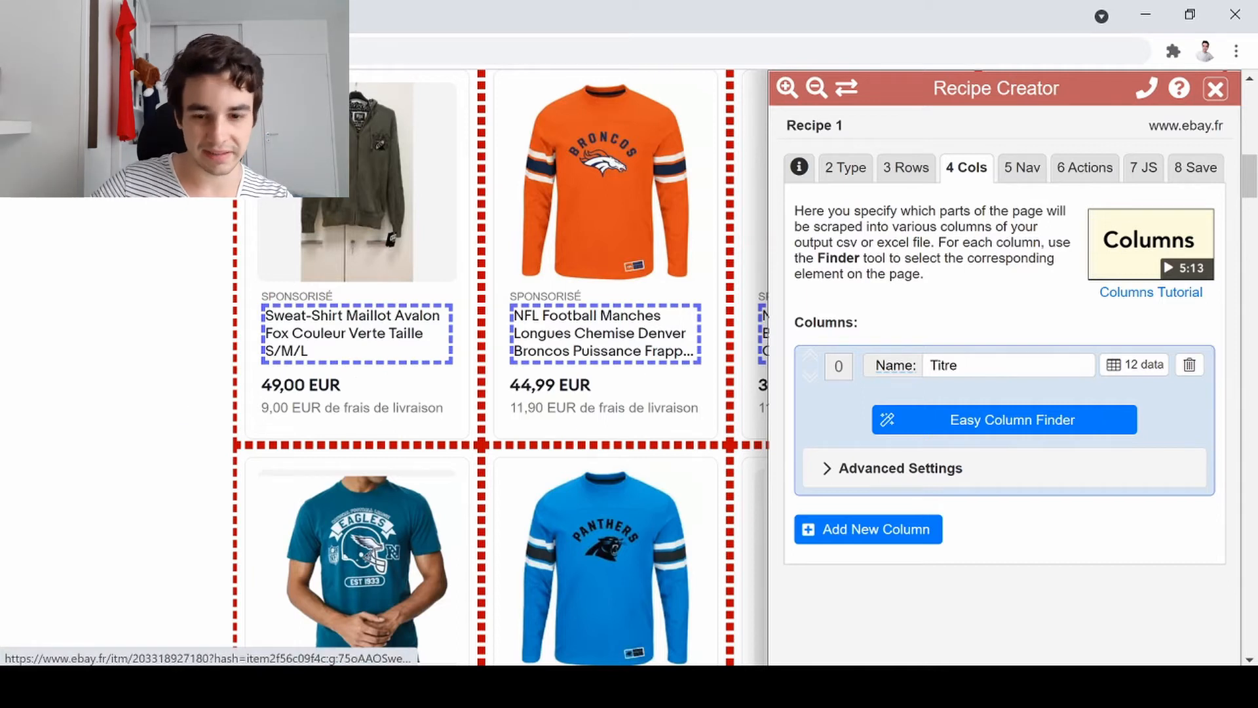
scroll(398, 414, down, 2)
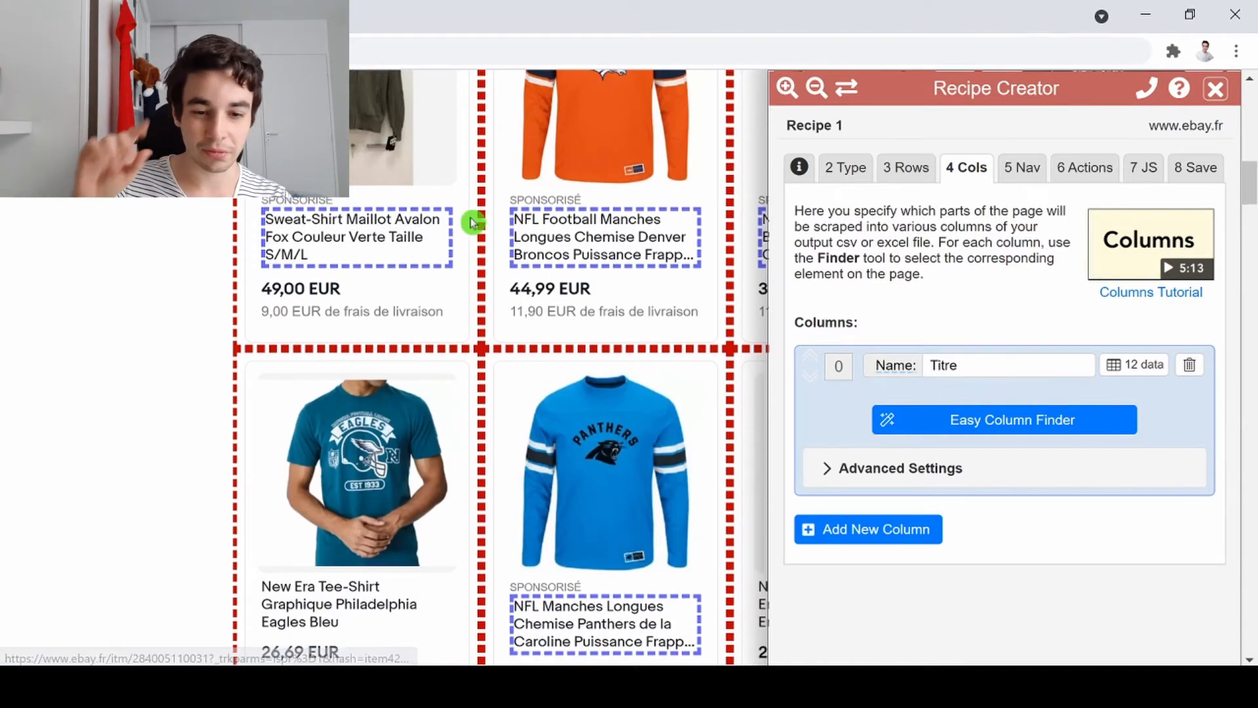
scroll(334, 197, up, 2)
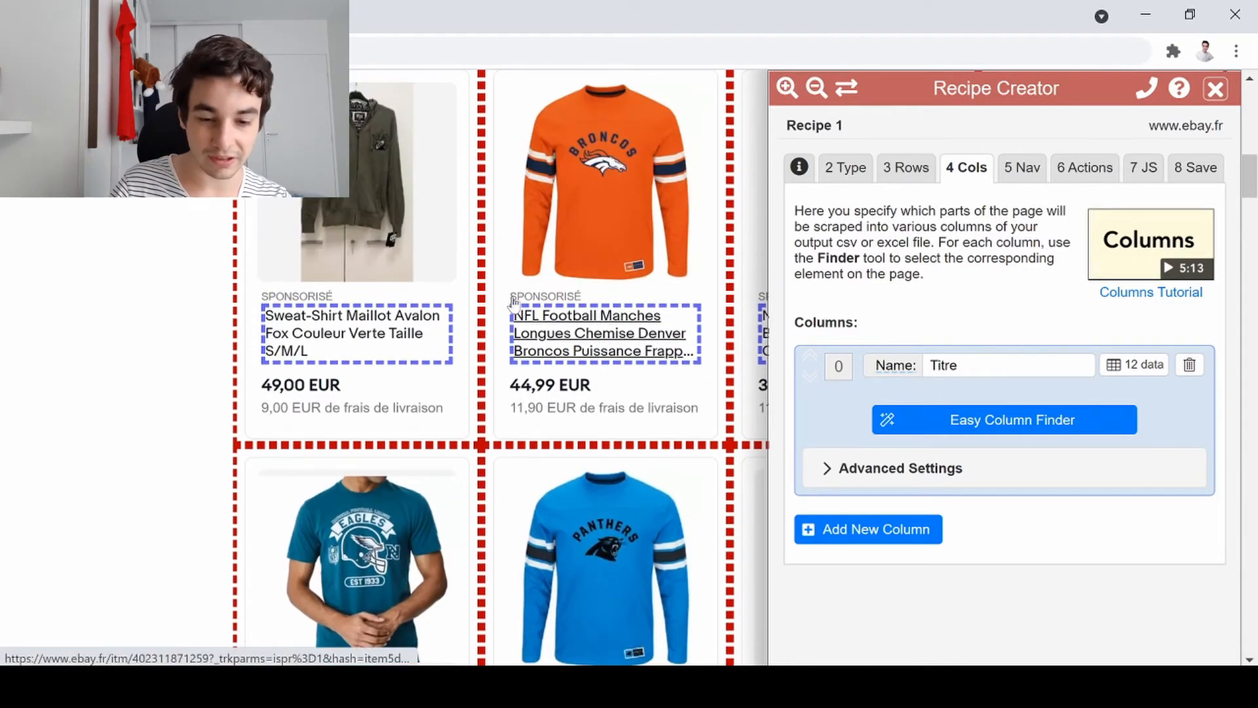
scroll(565, 375, down, 6)
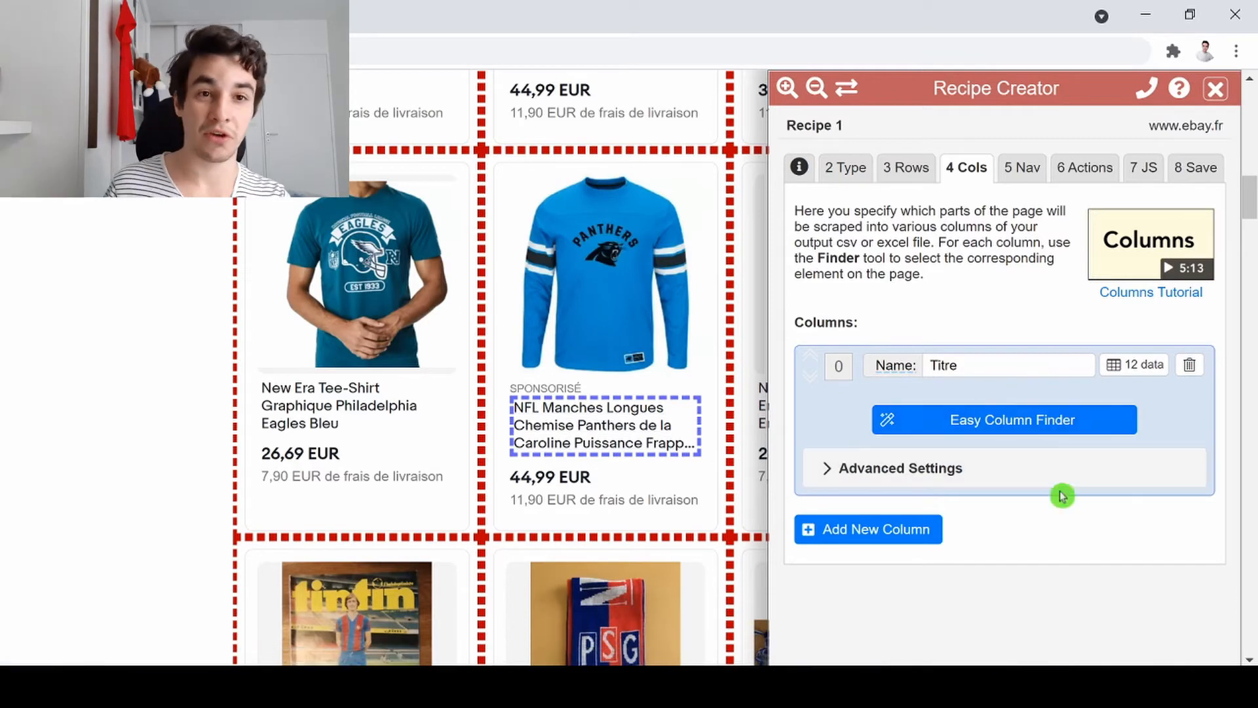
In the Titre column's Advanced Finder, capture the Avalon Fox sweatshirt's title and identify it by the s-item__title--has-tags class.
click(911, 468)
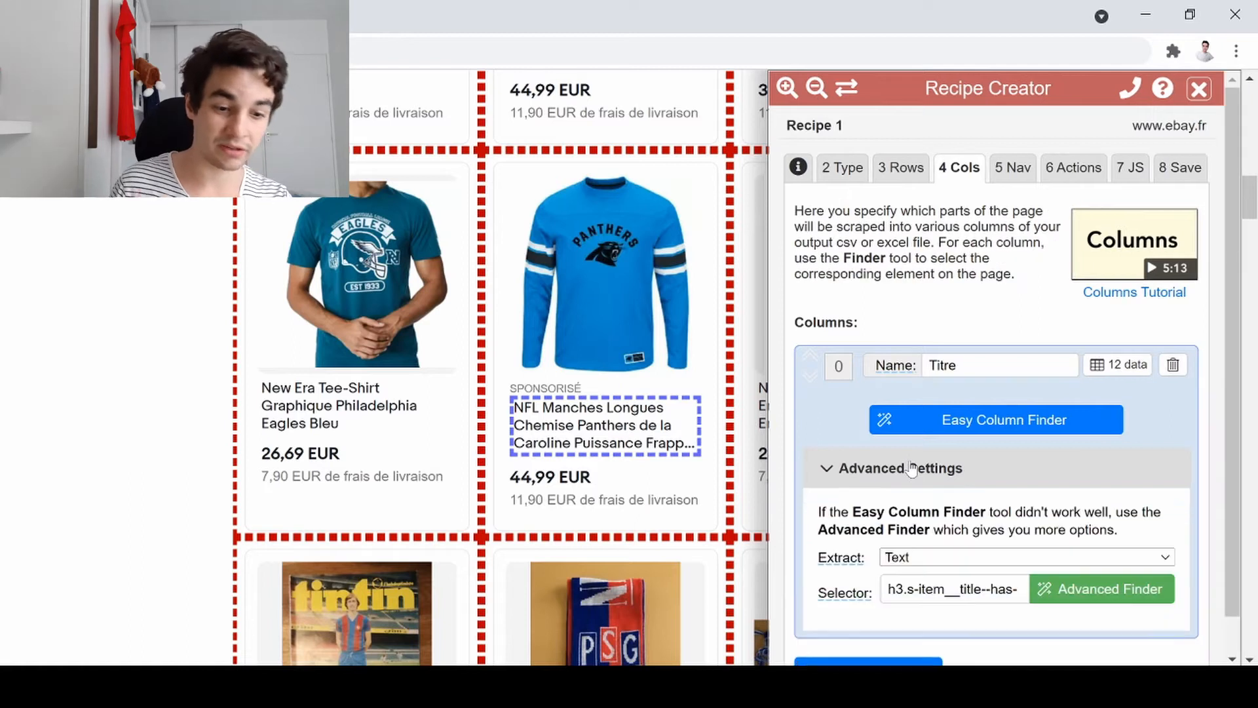
click(1112, 593)
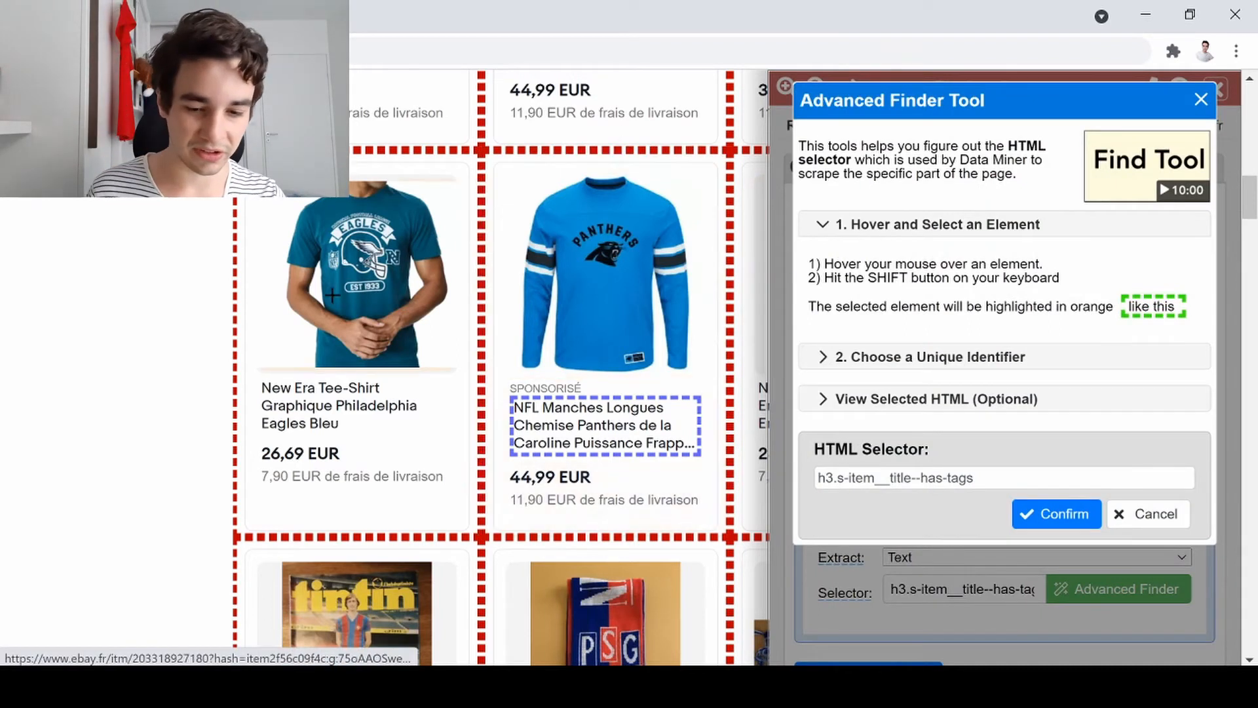
scroll(477, 458, up, 5)
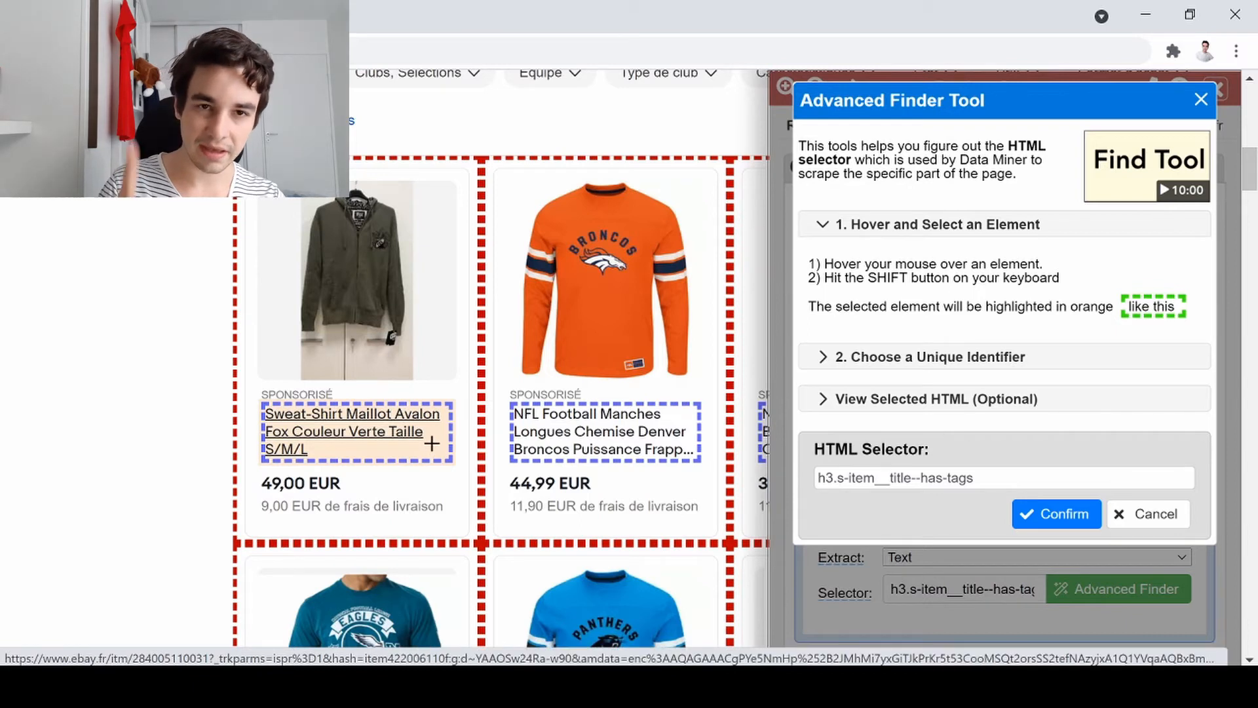
key(shift)
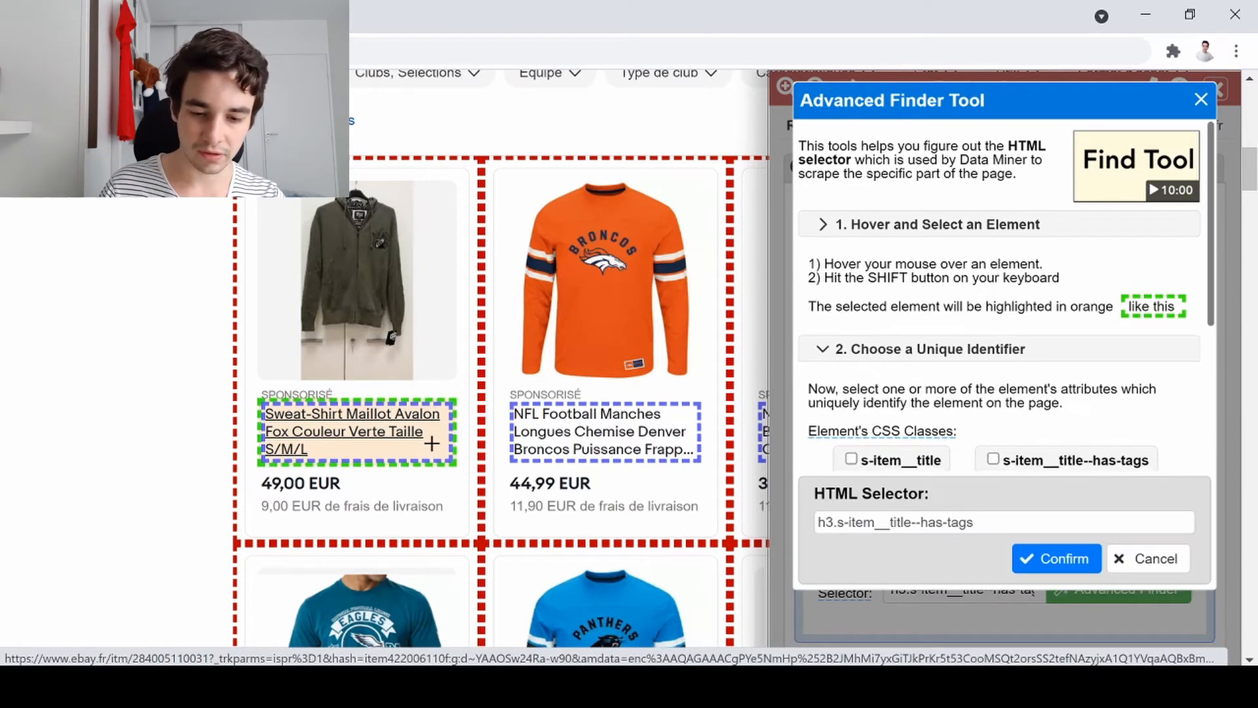
scroll(953, 350, down, 1)
scroll(925, 239, up, 1)
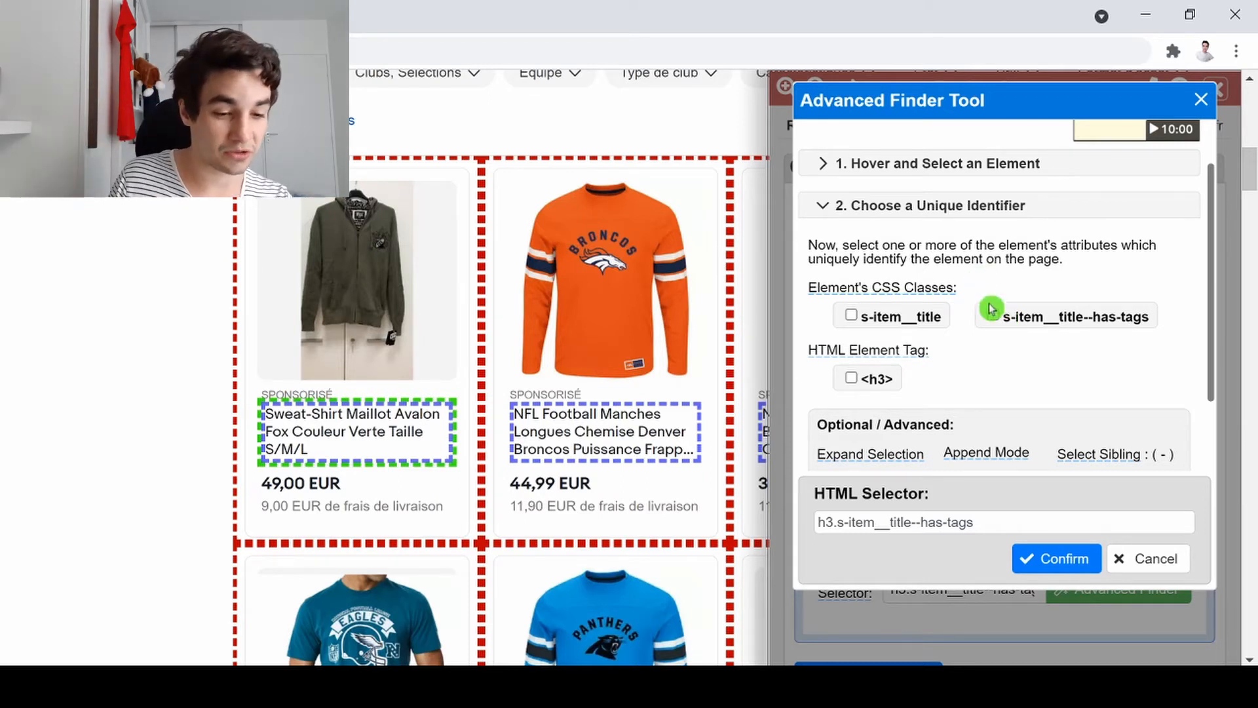
click(994, 321)
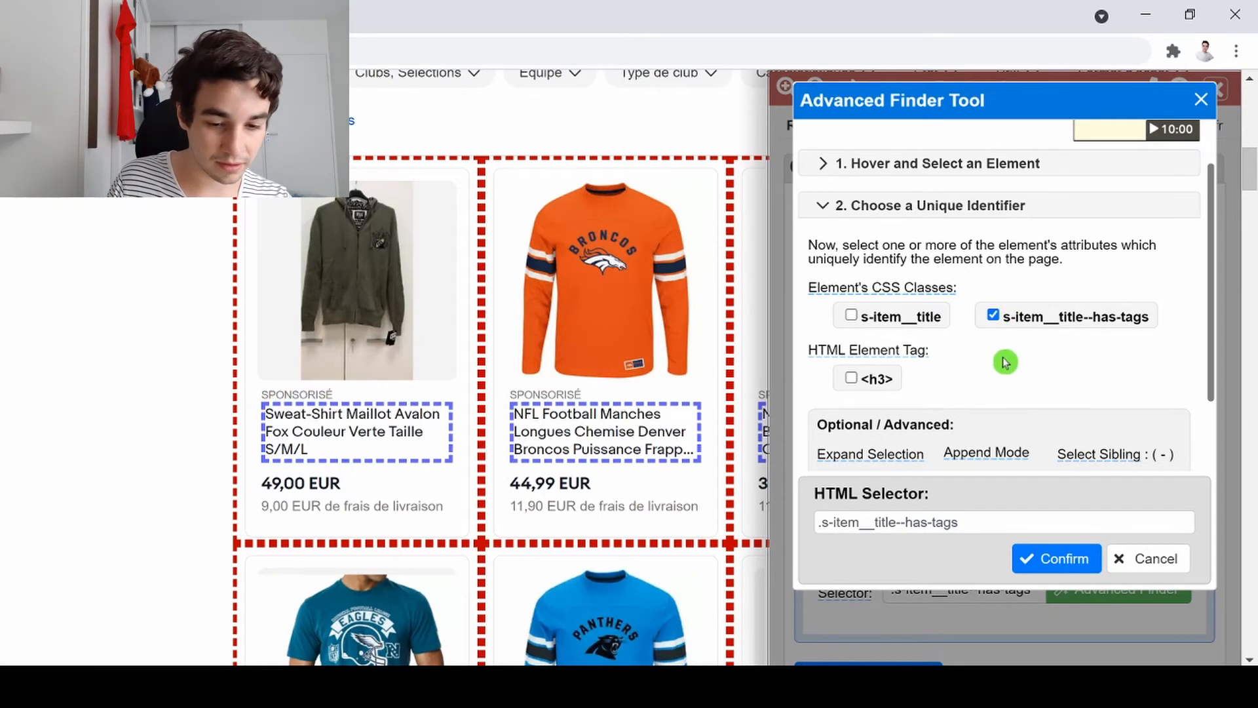
scroll(686, 408, down, 6)
scroll(689, 394, down, 5)
scroll(1173, 387, down, 3)
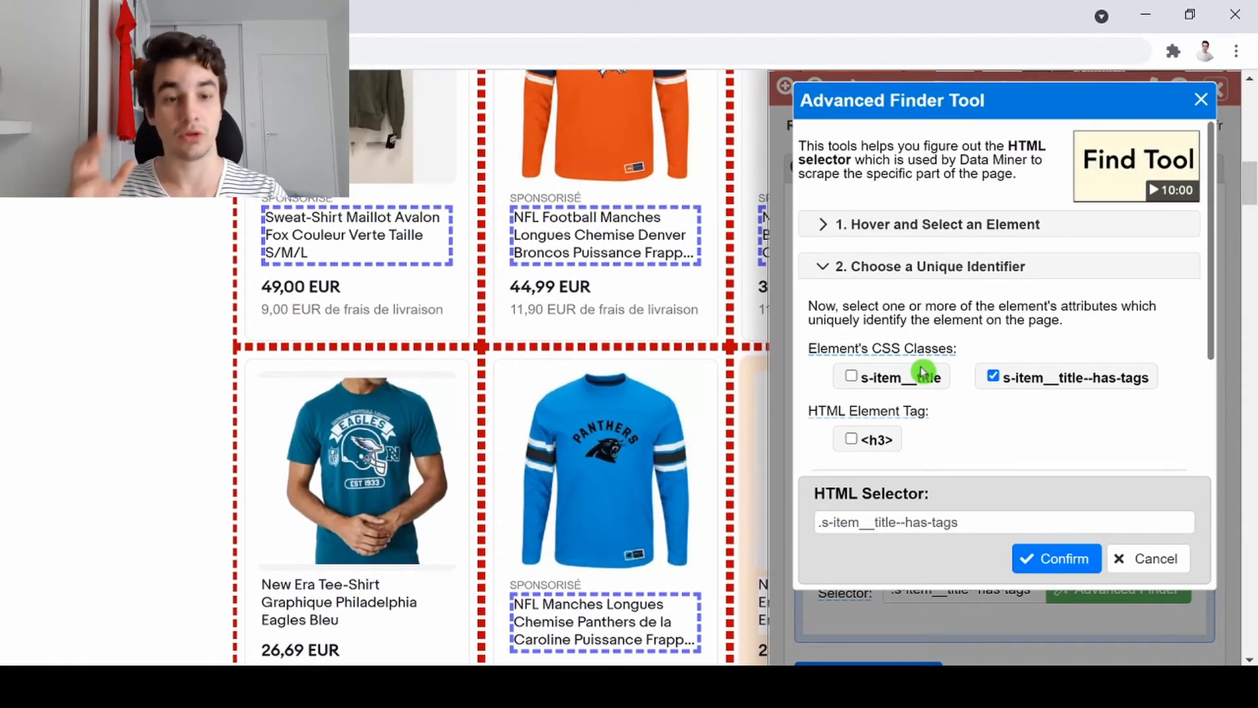
Switch the title selector to the s-item__title class only, check the highlighted titles down the page, and confirm it.
click(850, 376)
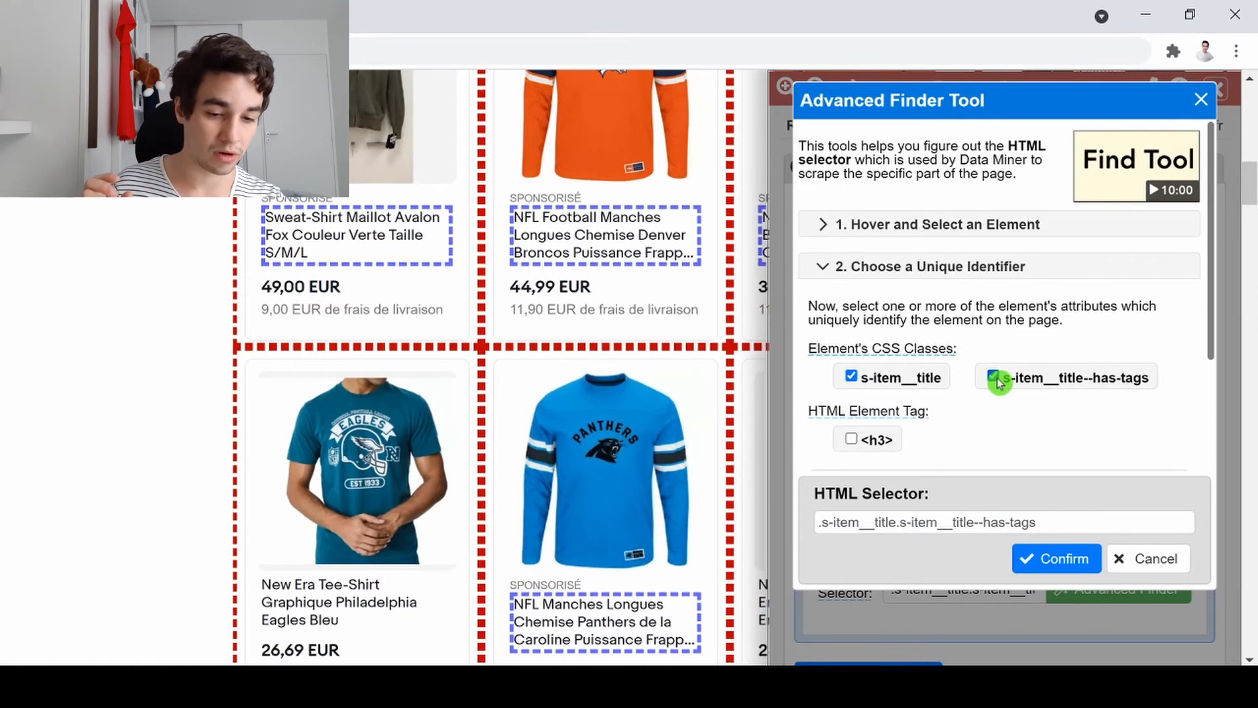
scroll(656, 359, down, 15)
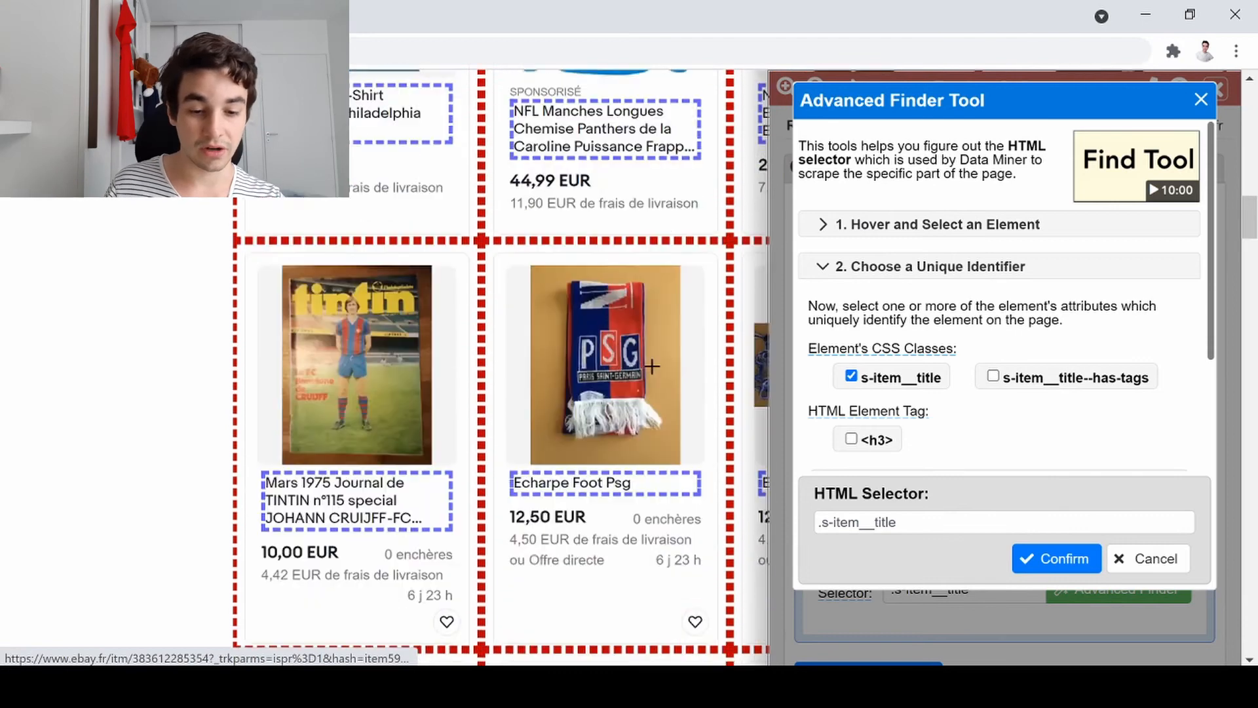
scroll(656, 359, down, 20)
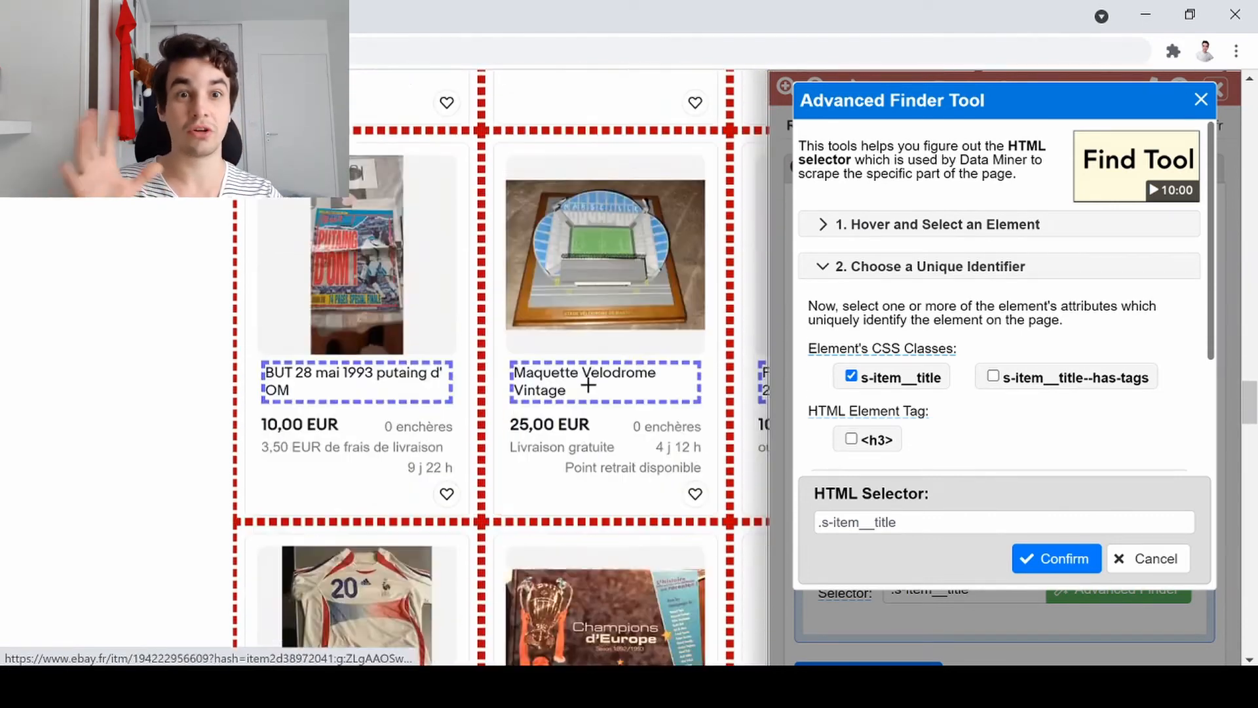
scroll(588, 385, down, 20)
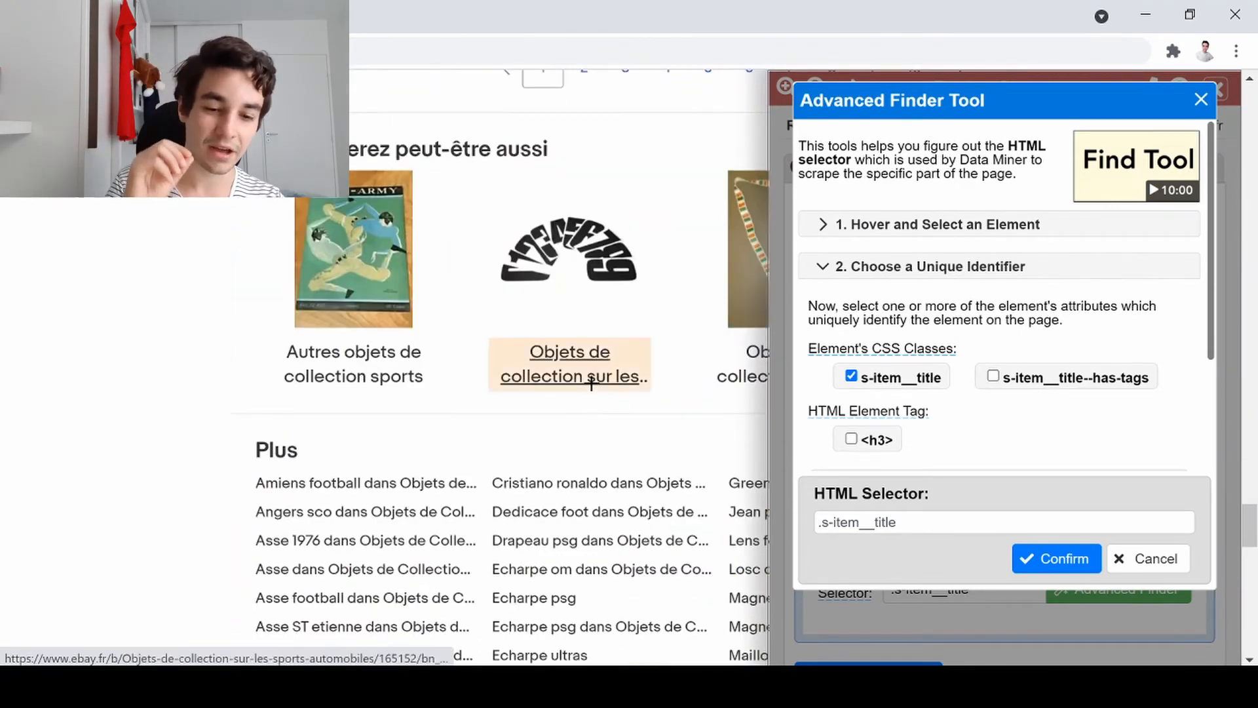
scroll(590, 380, up, 8)
scroll(588, 380, up, 20)
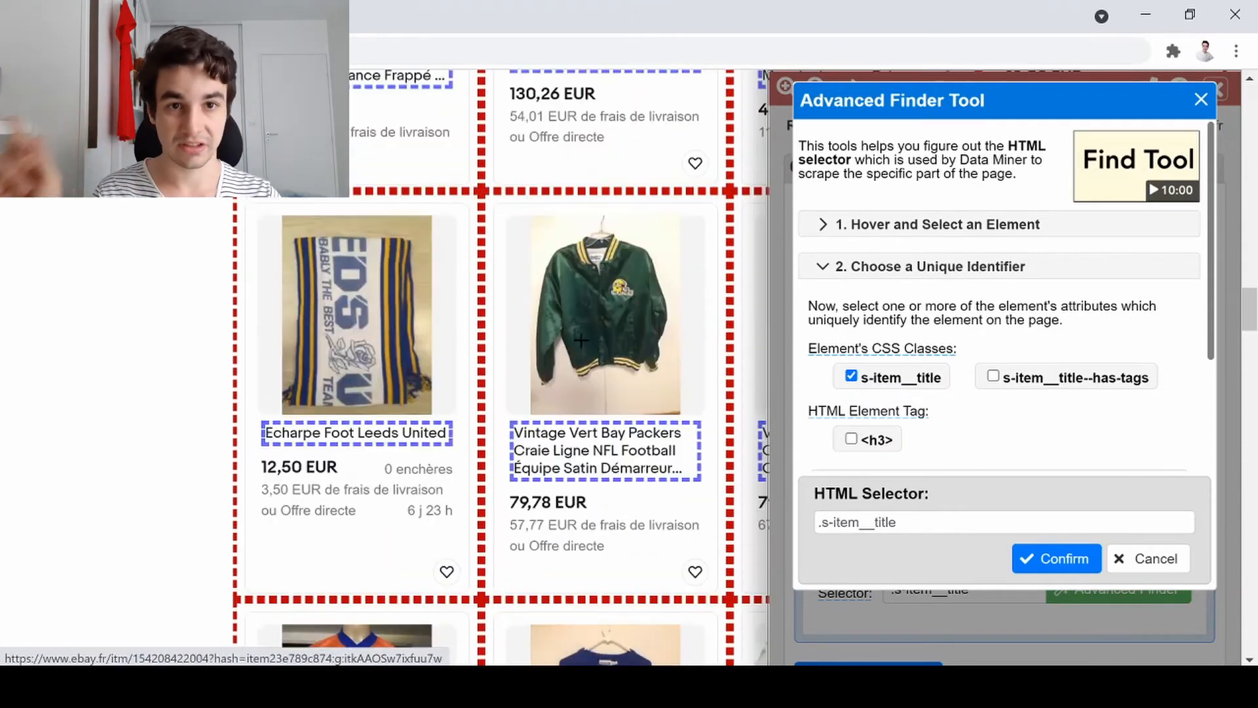
scroll(582, 336, up, 5)
click(1055, 558)
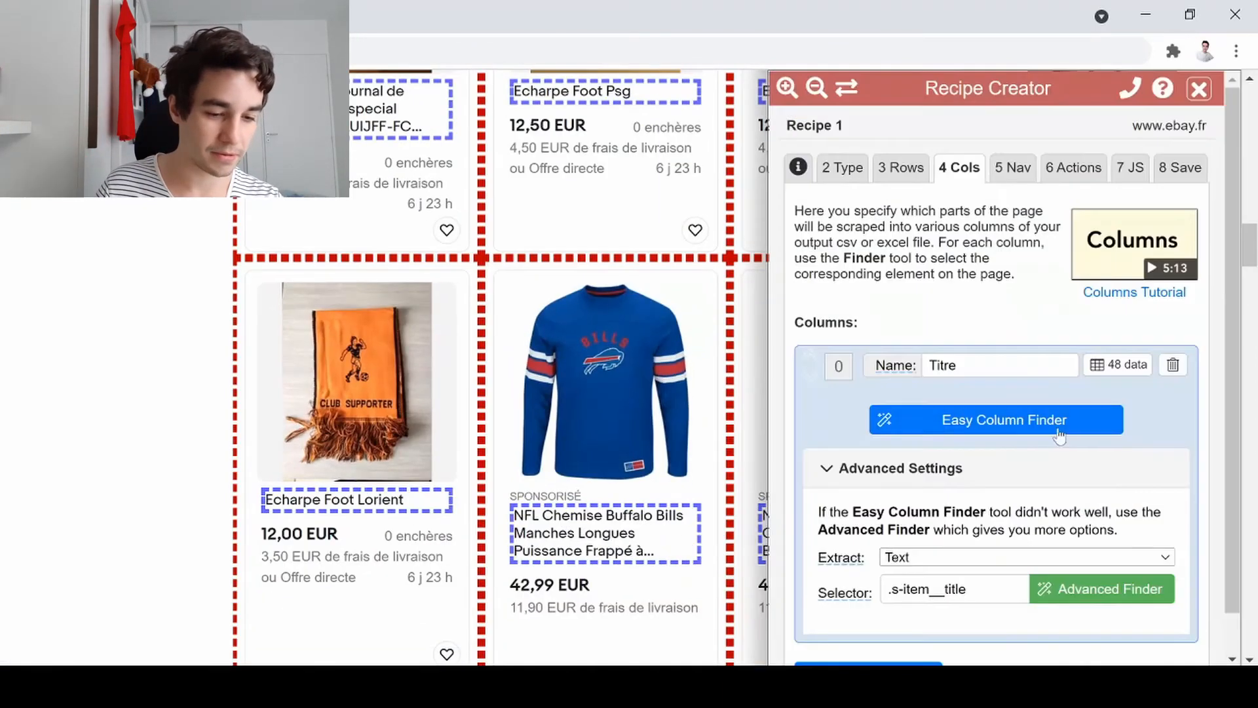
Review the Titre column's extracted data down to the last row and close the preview.
scroll(577, 286, up, 10)
click(1117, 322)
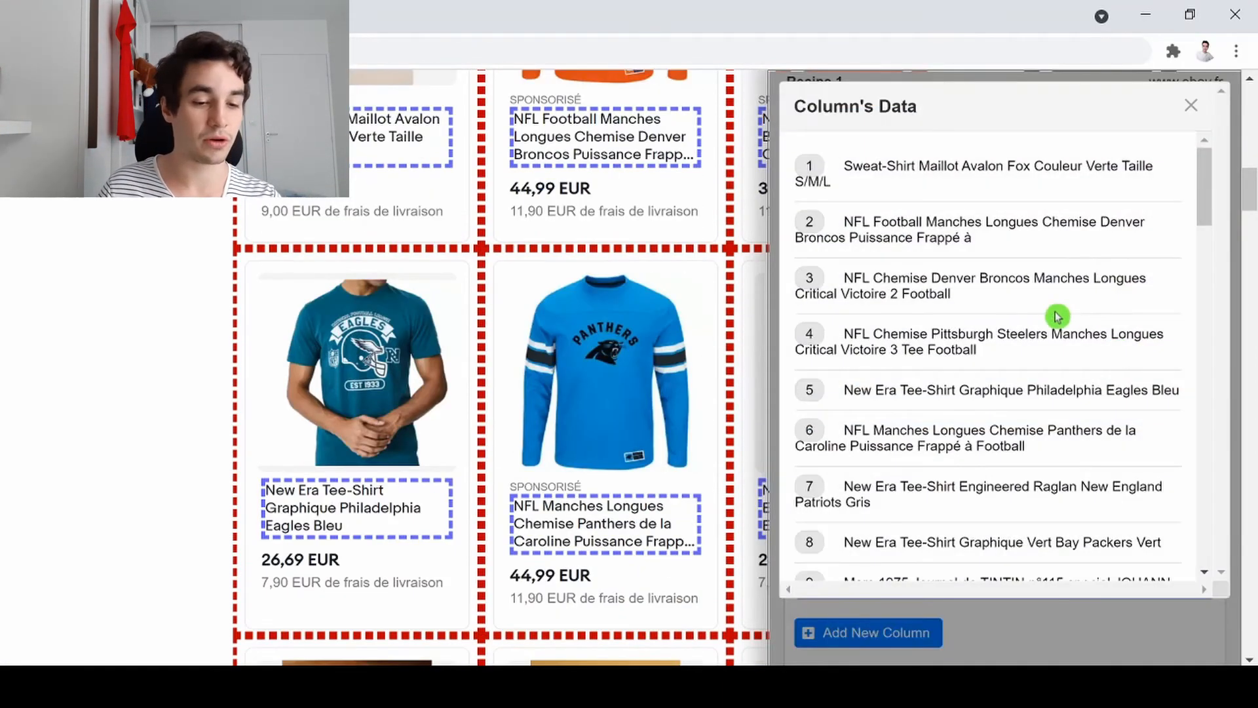
scroll(1048, 321, down, 20)
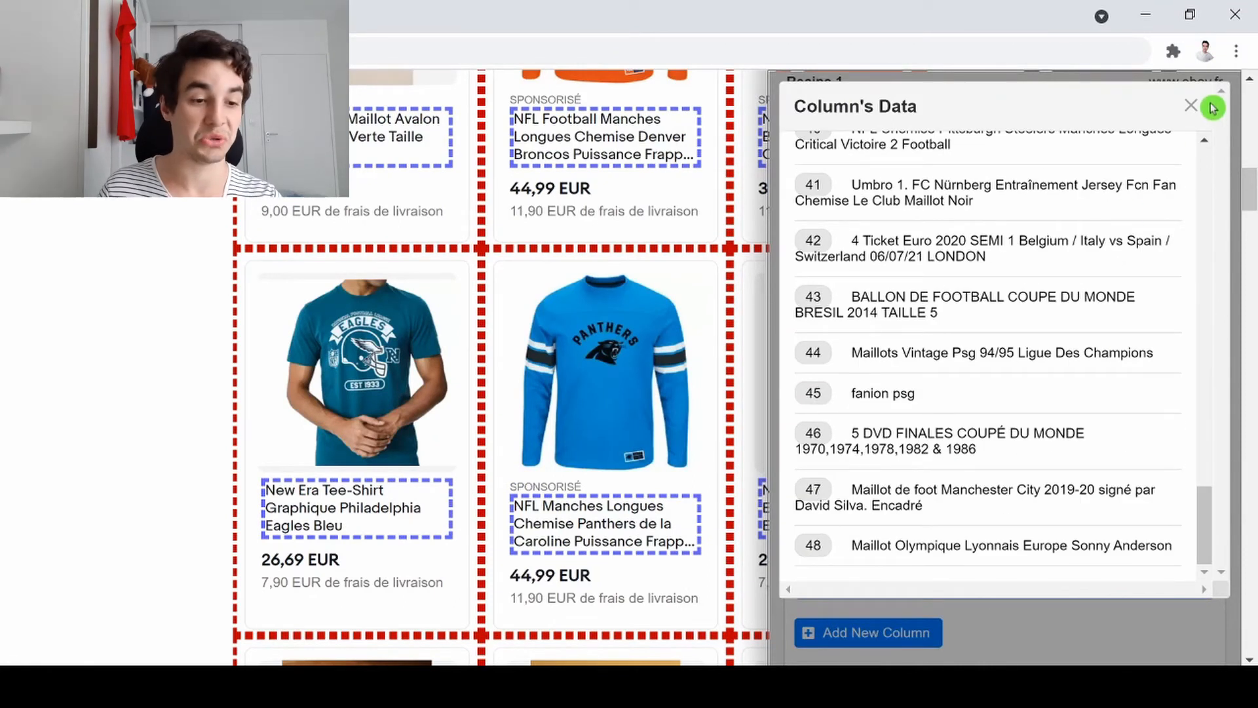
click(1192, 107)
scroll(498, 281, up, 3)
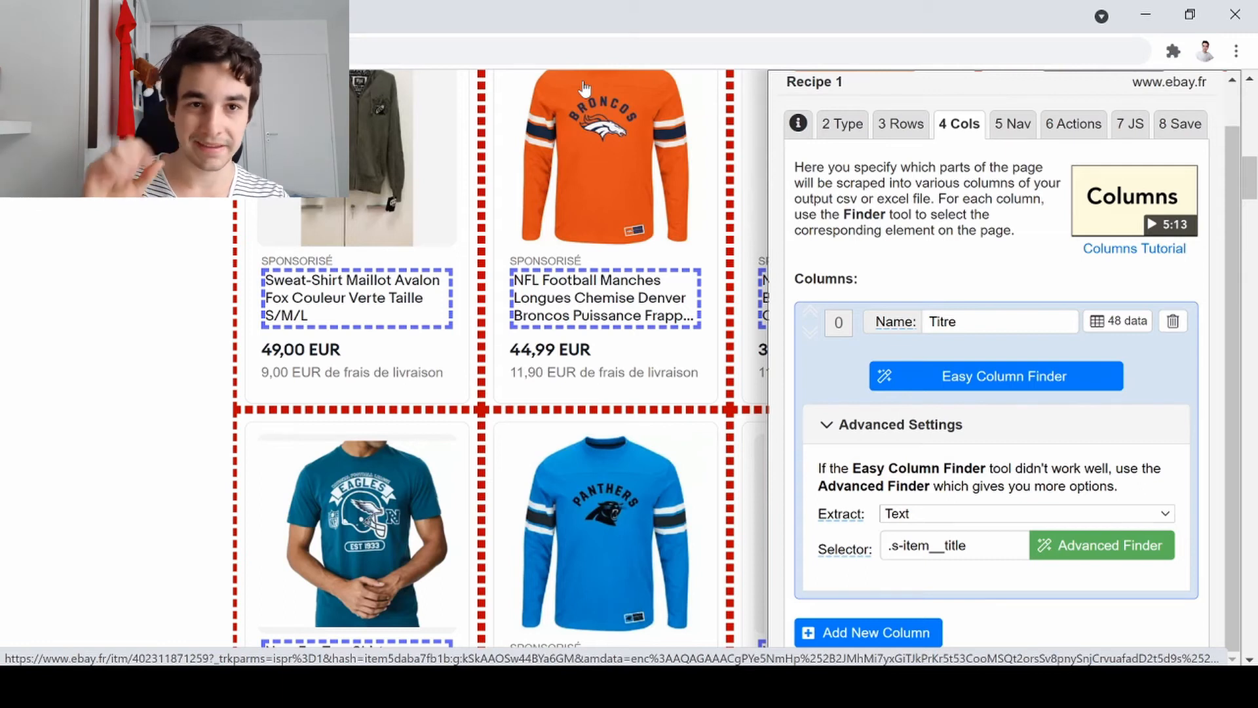
Add a column named "Prix" that extracts Text from the Avalon Fox sweatshirt's price, using the Easy Column Finder, and confirm it.
click(878, 639)
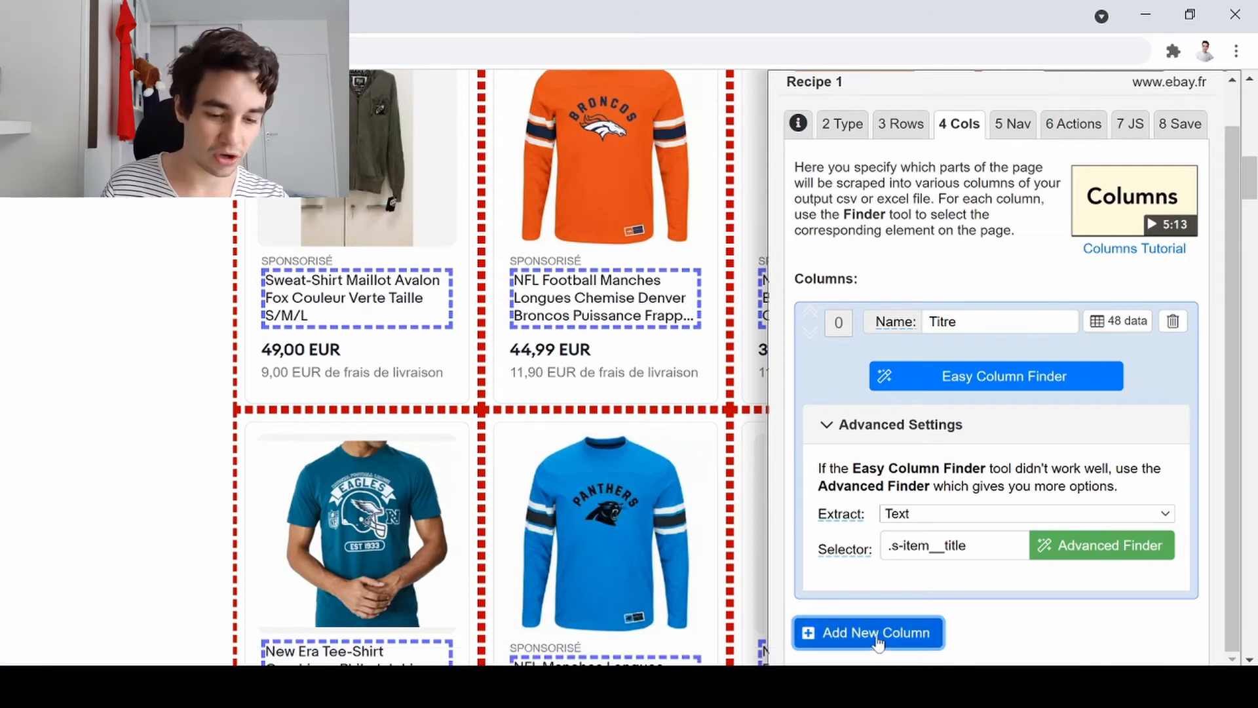
drag(994, 438, 869, 428)
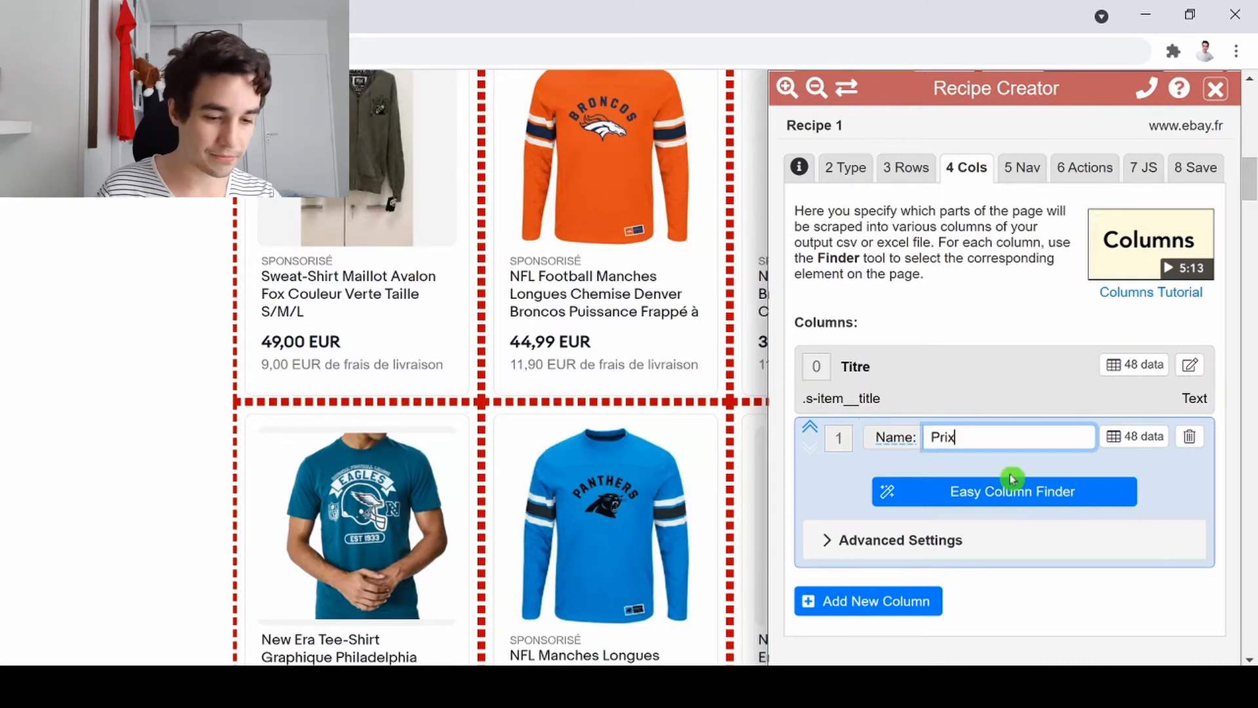
click(1004, 500)
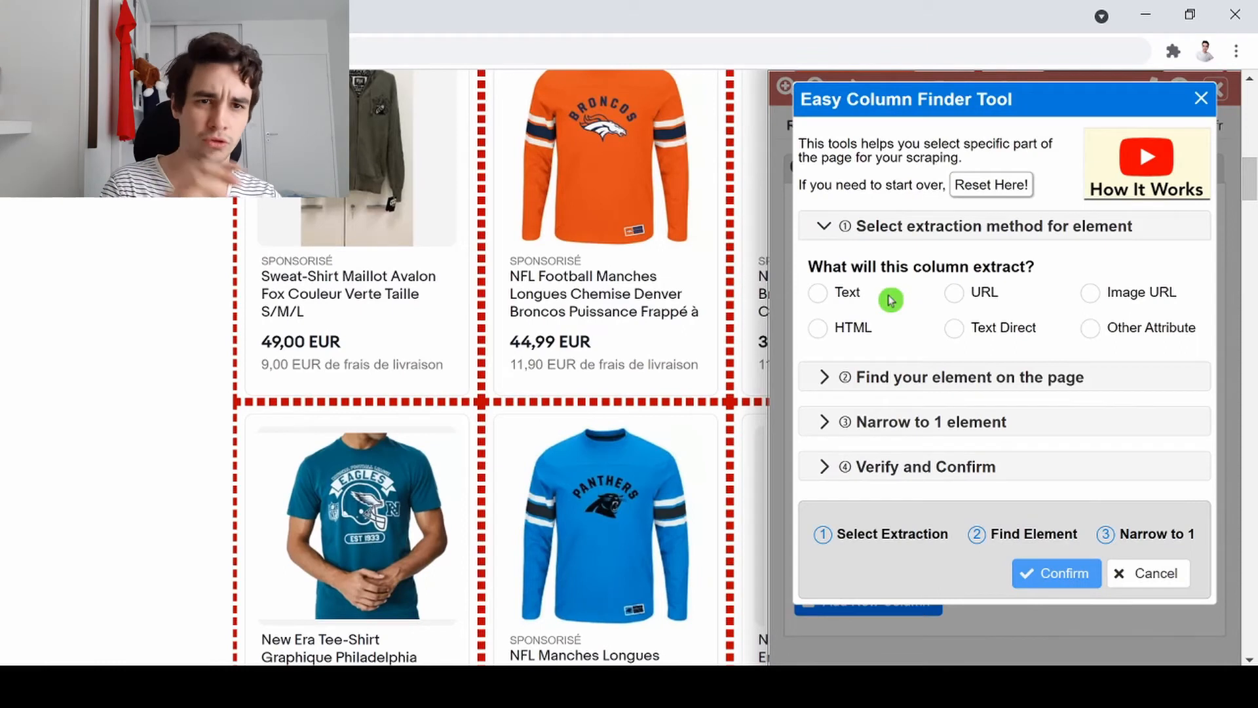
click(843, 297)
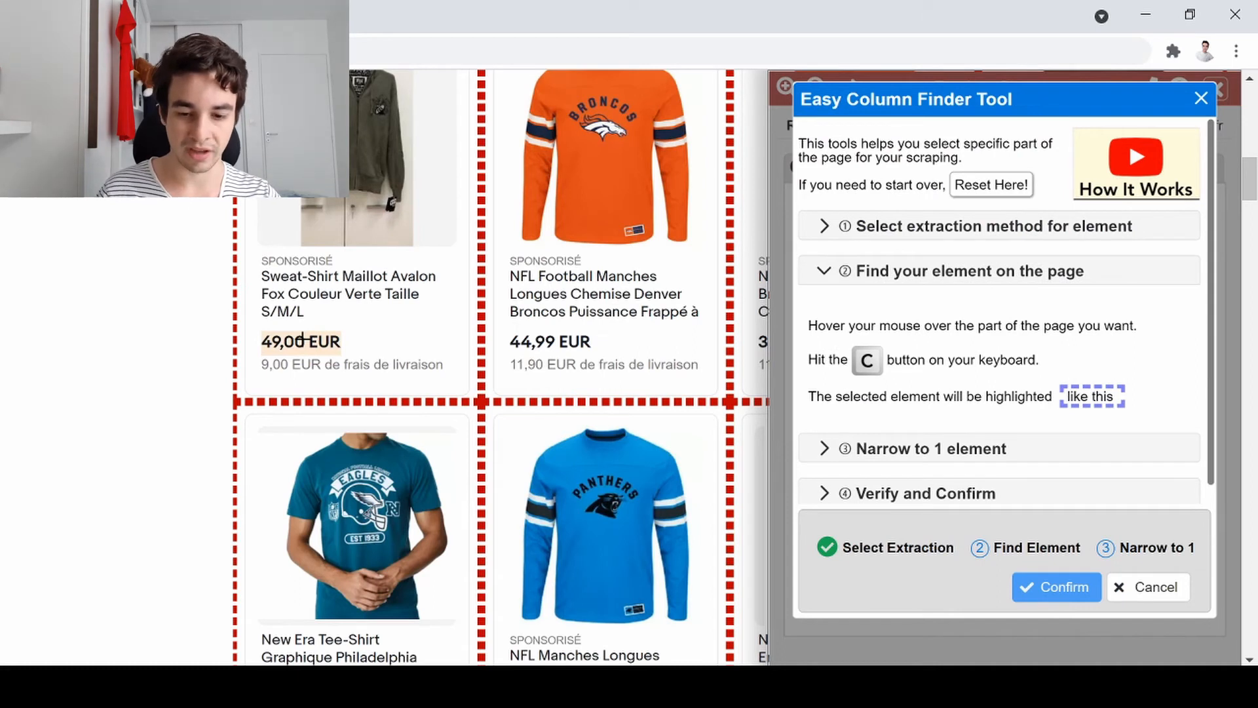
key(c)
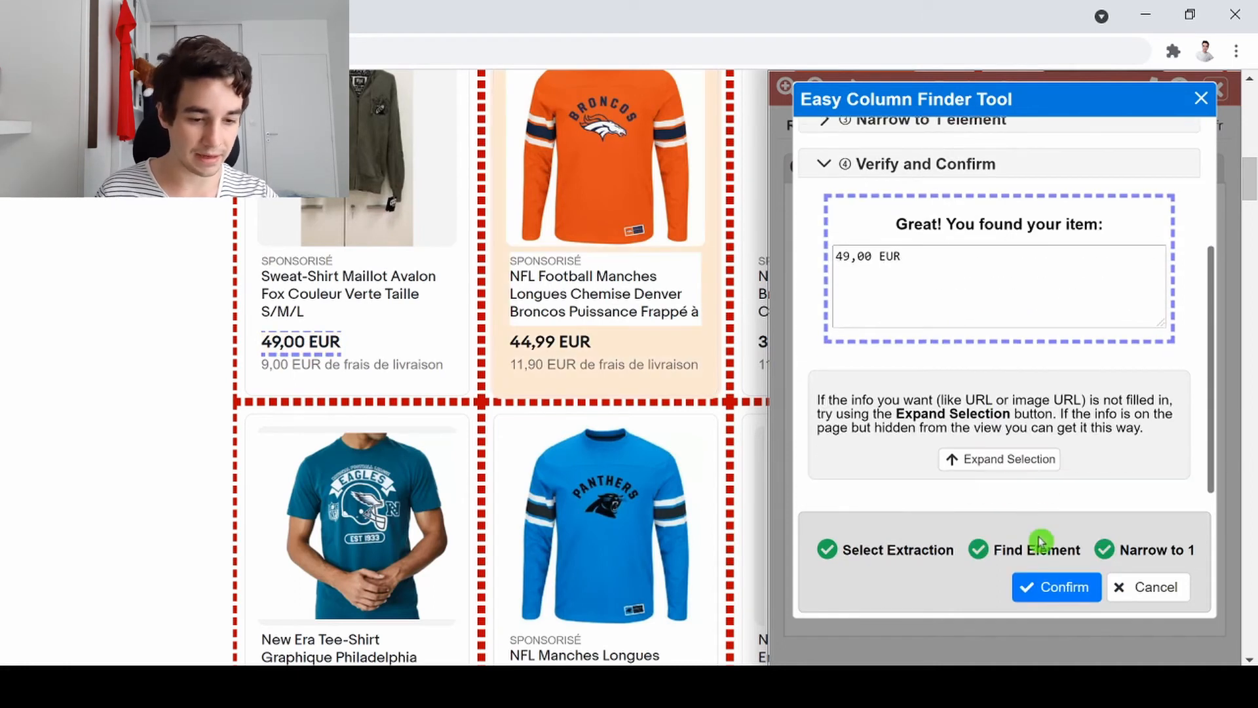
click(1055, 587)
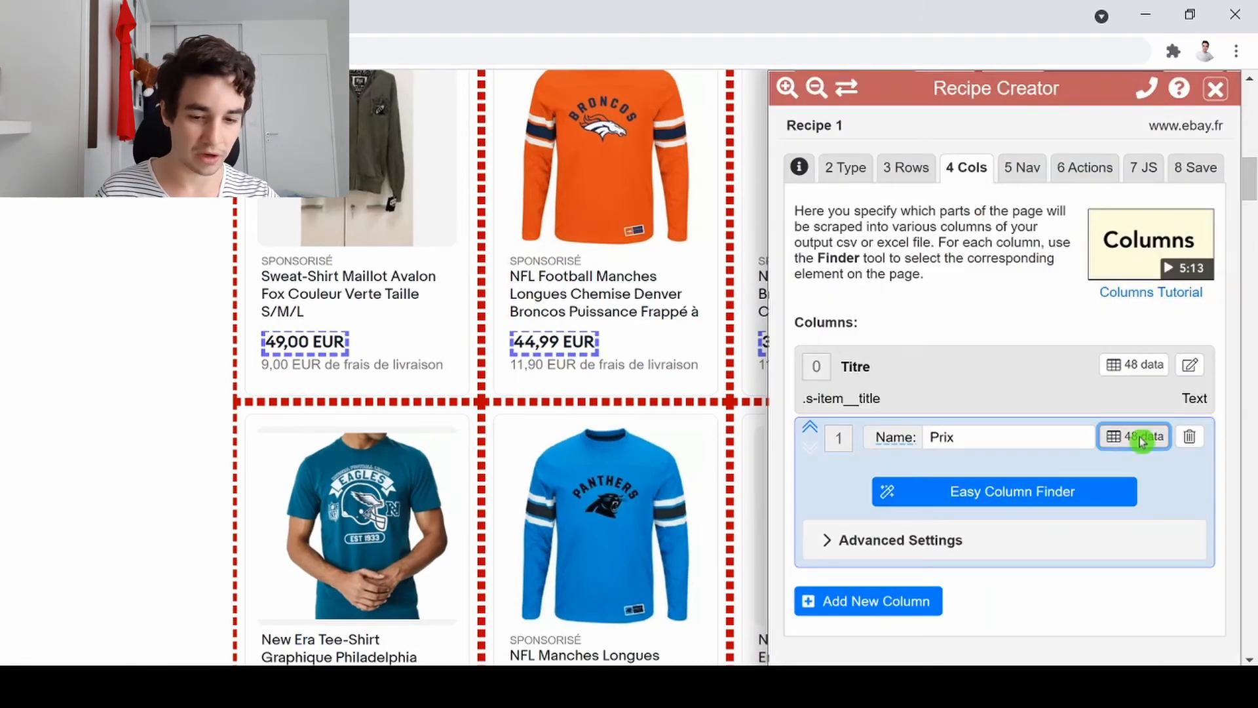
Review the Prix column's extracted data and close the preview.
click(1142, 441)
scroll(1084, 382, down, 15)
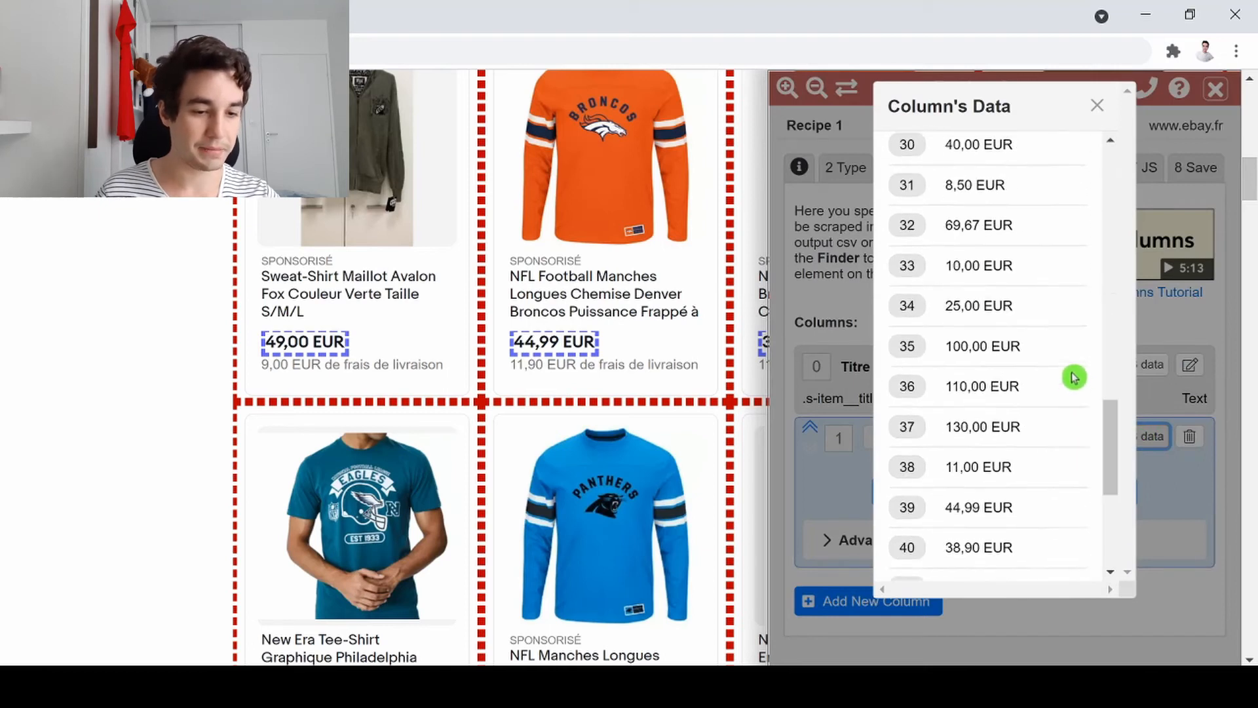
click(1096, 106)
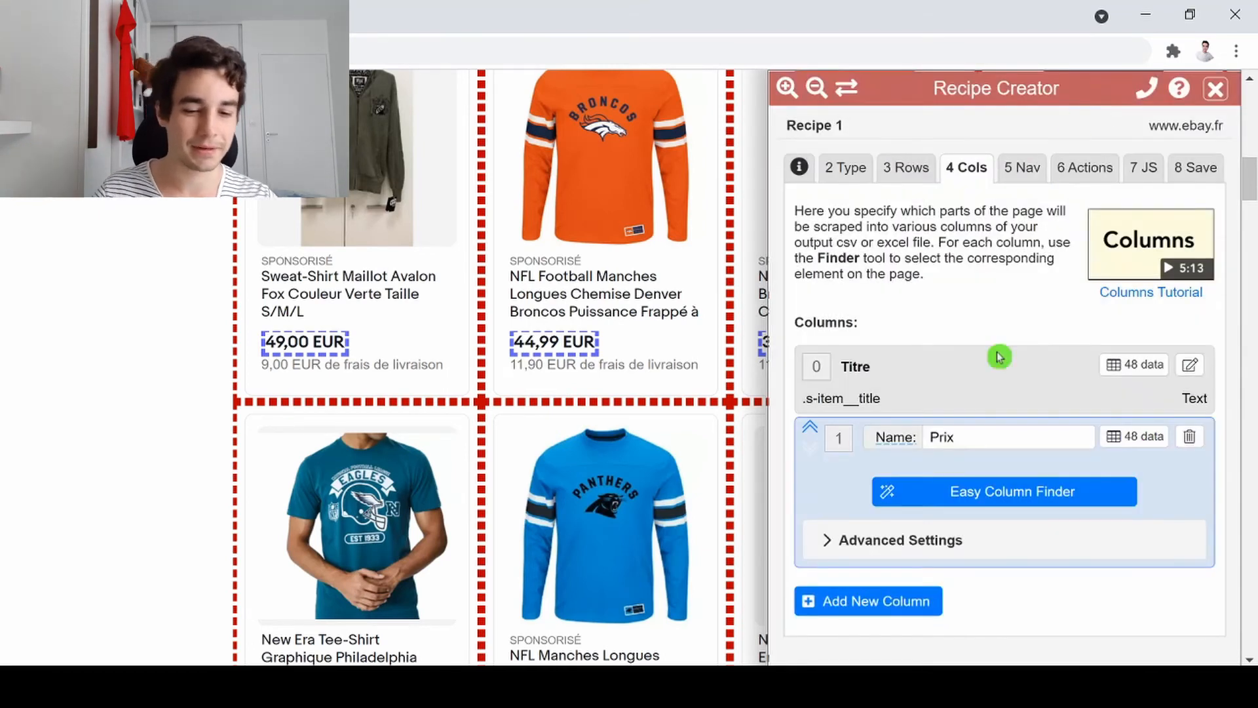
scroll(419, 289, down, 2)
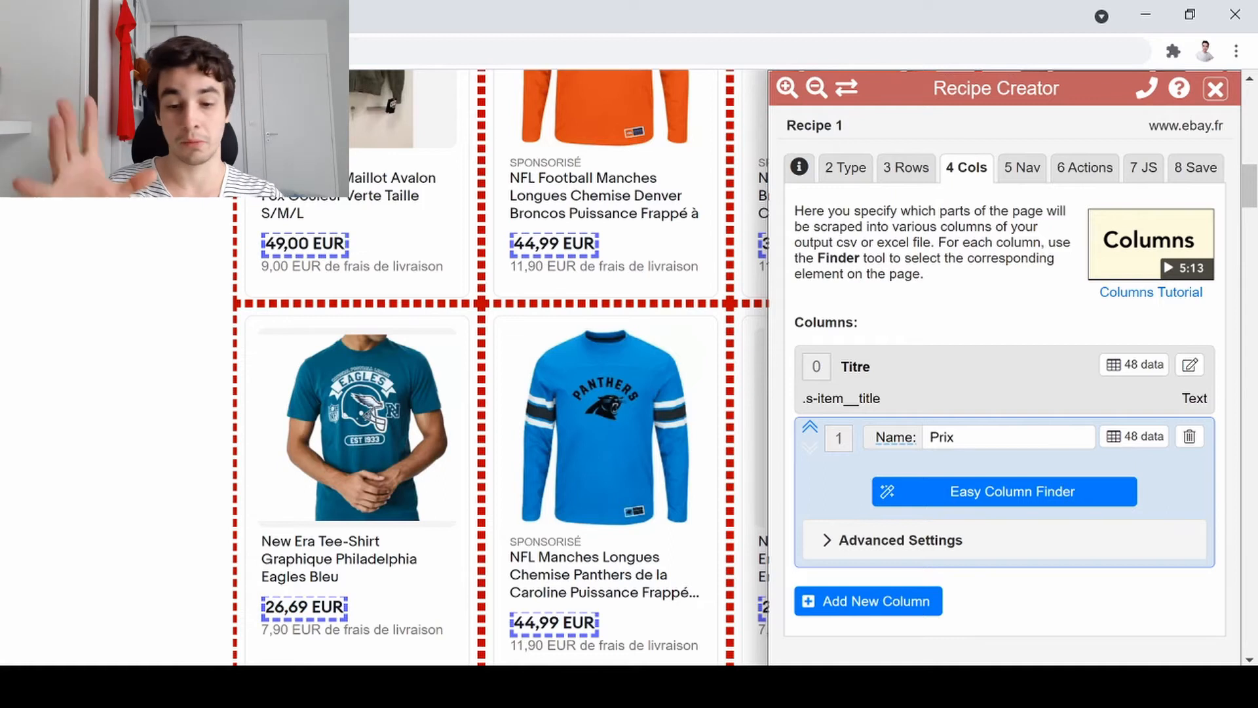
Add a column named "Livraison" that extracts Text from the Avalon Fox sweatshirt's shipping cost, using the Easy Column Finder, and confirm it.
click(872, 601)
scroll(959, 558, down, 1)
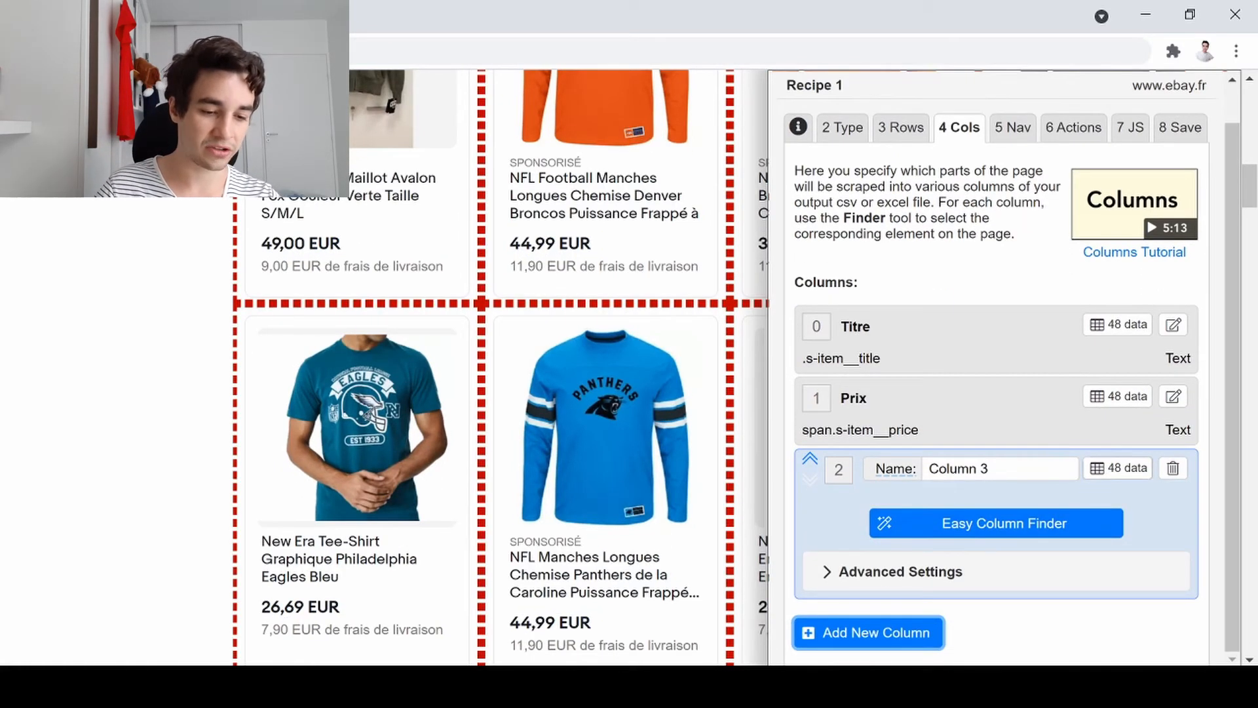
click(837, 466)
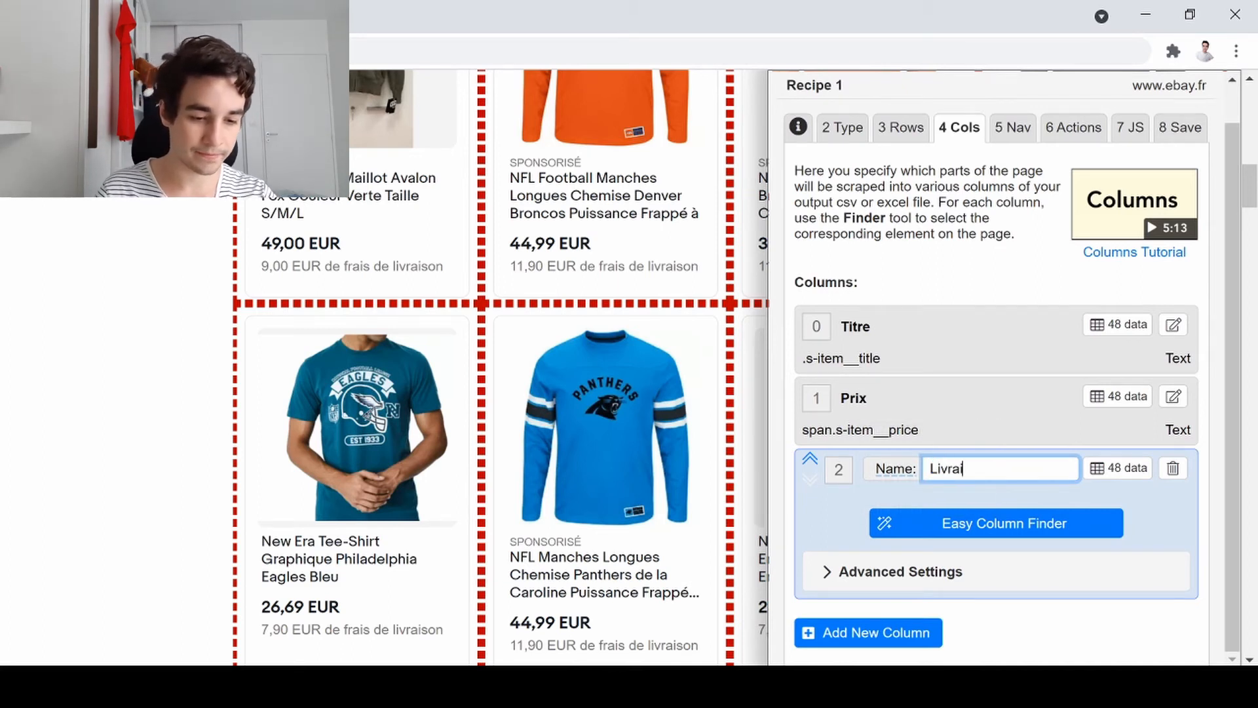
click(996, 523)
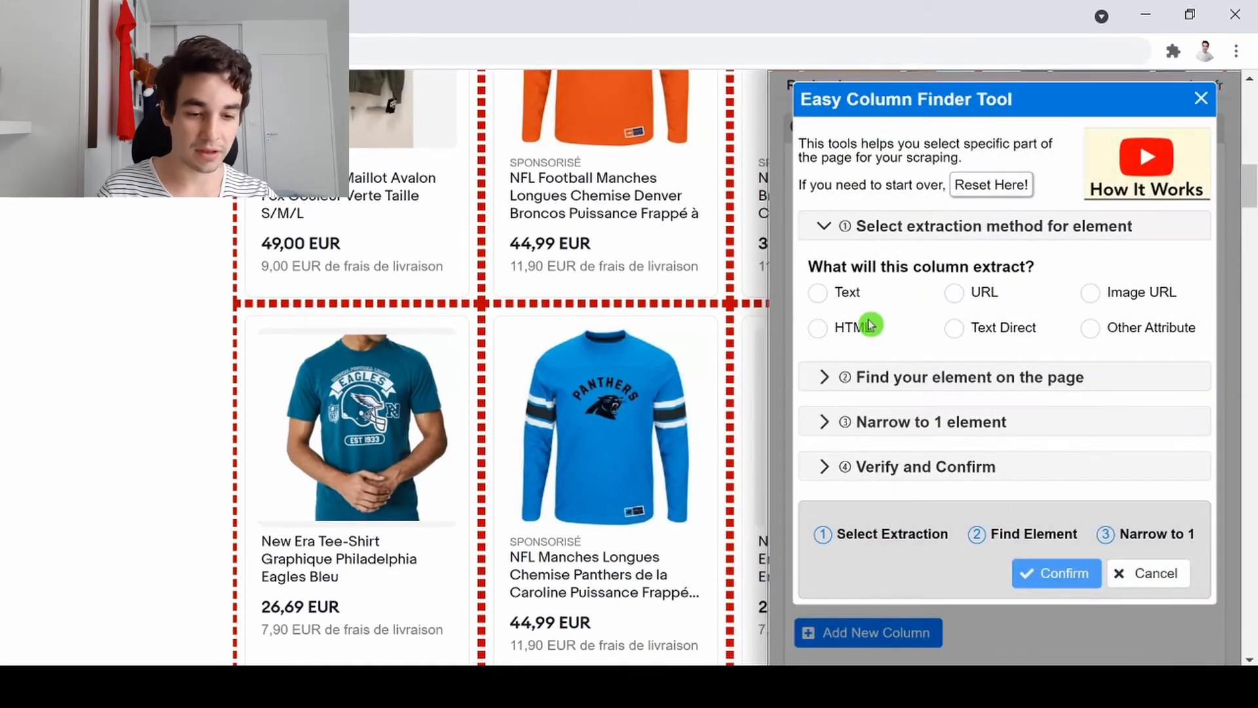
click(837, 302)
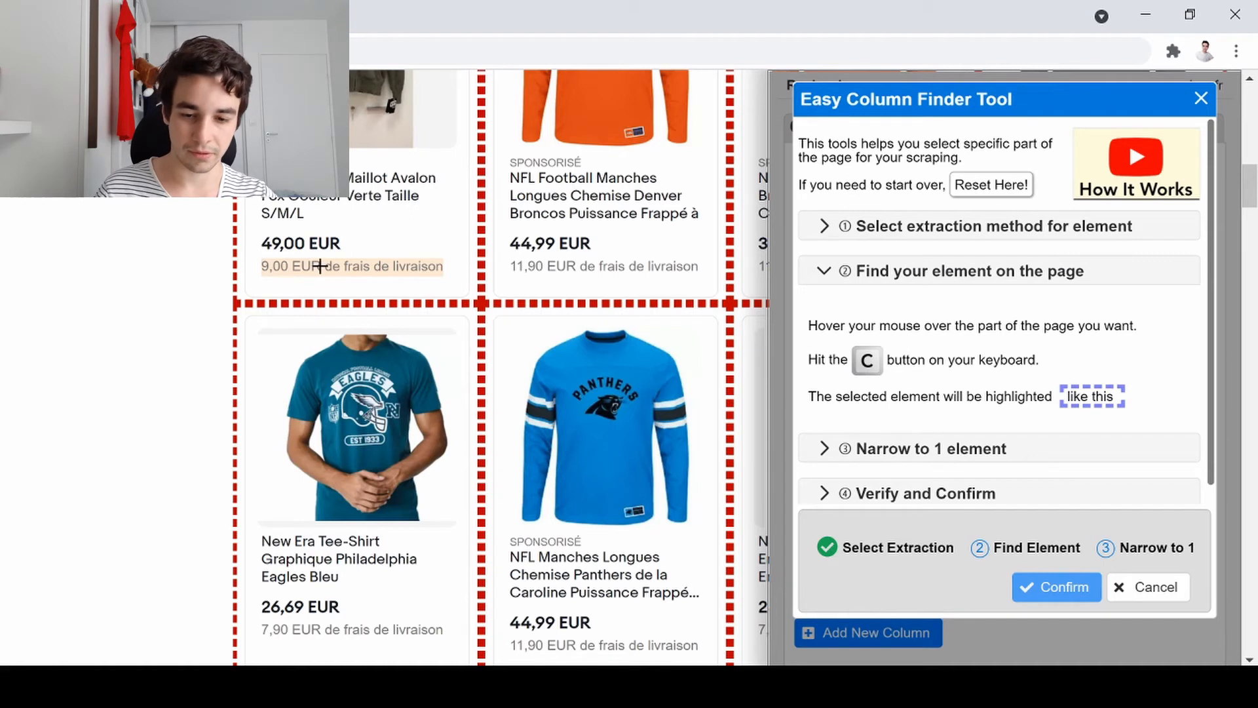
key(c)
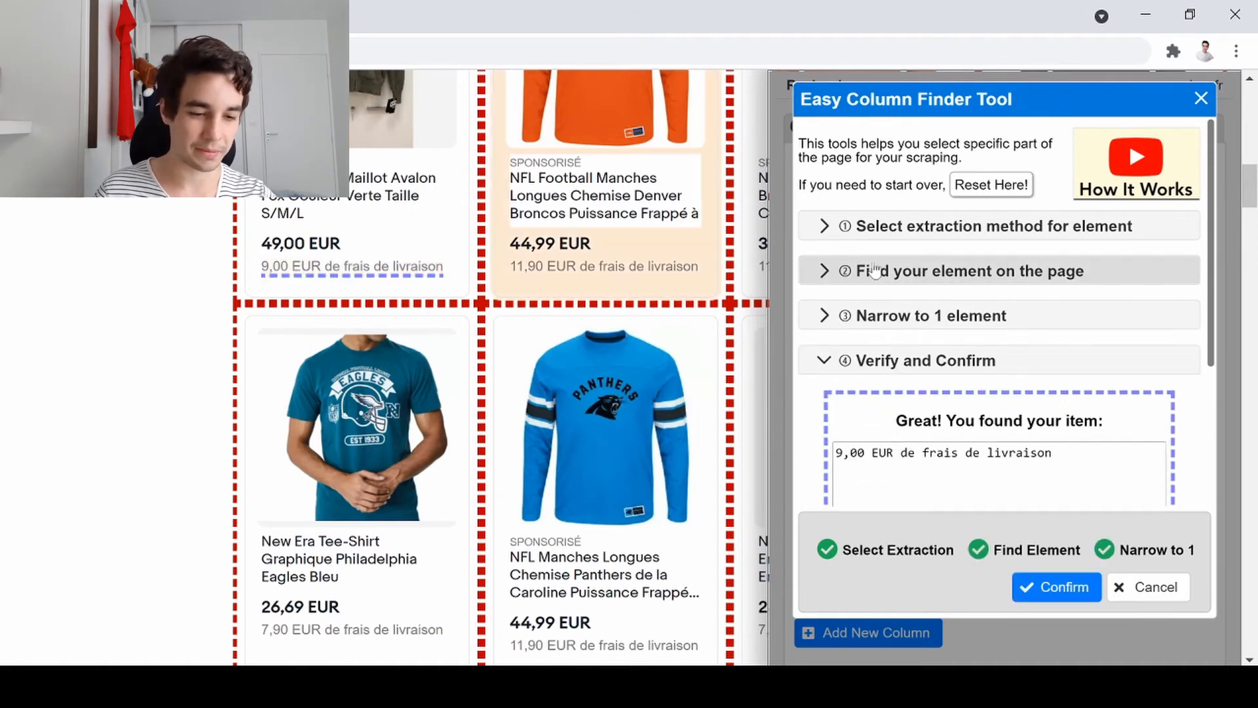
click(1057, 586)
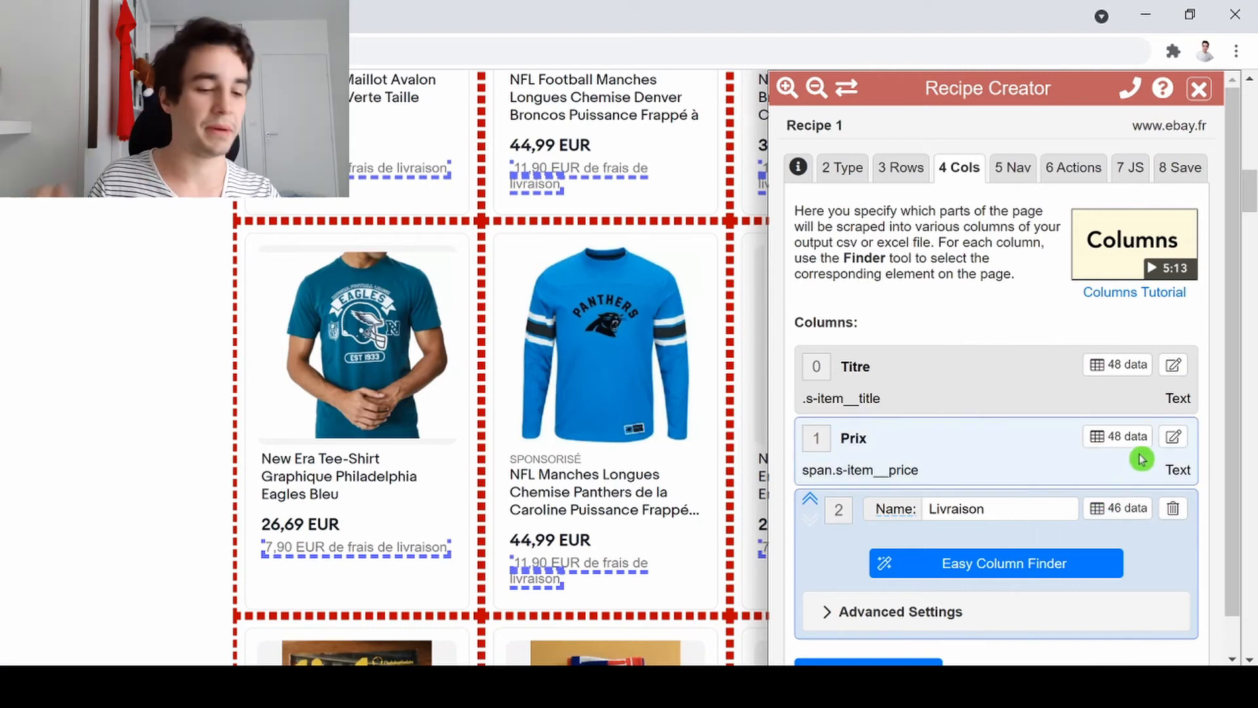
scroll(427, 203, up, 3)
scroll(367, 256, down, 3)
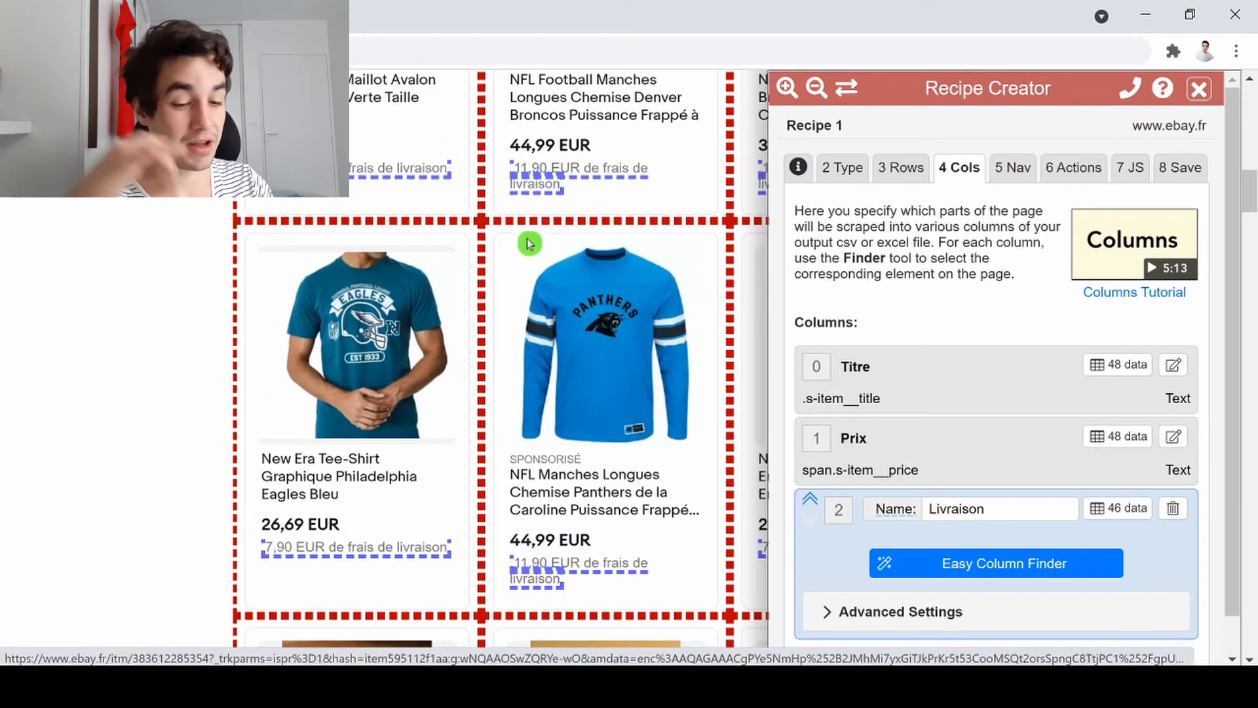
Add a column named "URL" that extracts the URL from the Avalon Fox sweatshirt's title link, using the Easy Column Finder, and confirm it.
scroll(520, 244, down, 2)
scroll(866, 331, down, 1)
click(890, 645)
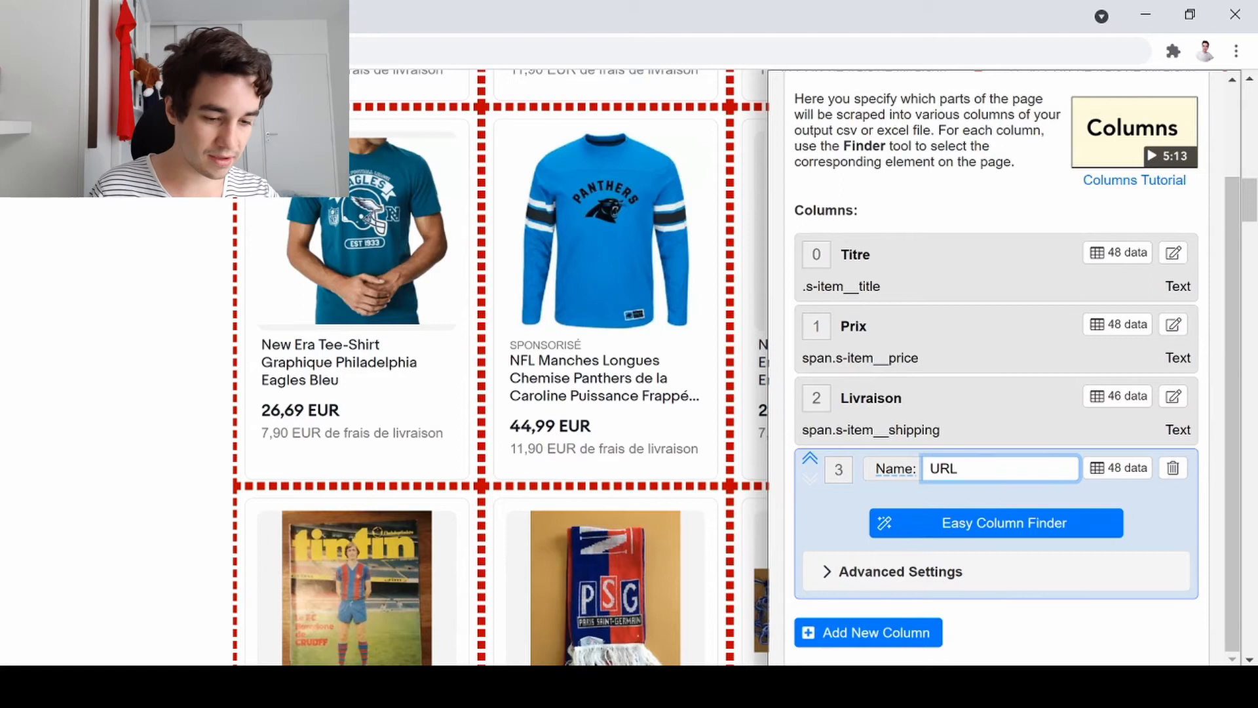
click(1001, 528)
scroll(464, 261, up, 4)
scroll(562, 219, up, 8)
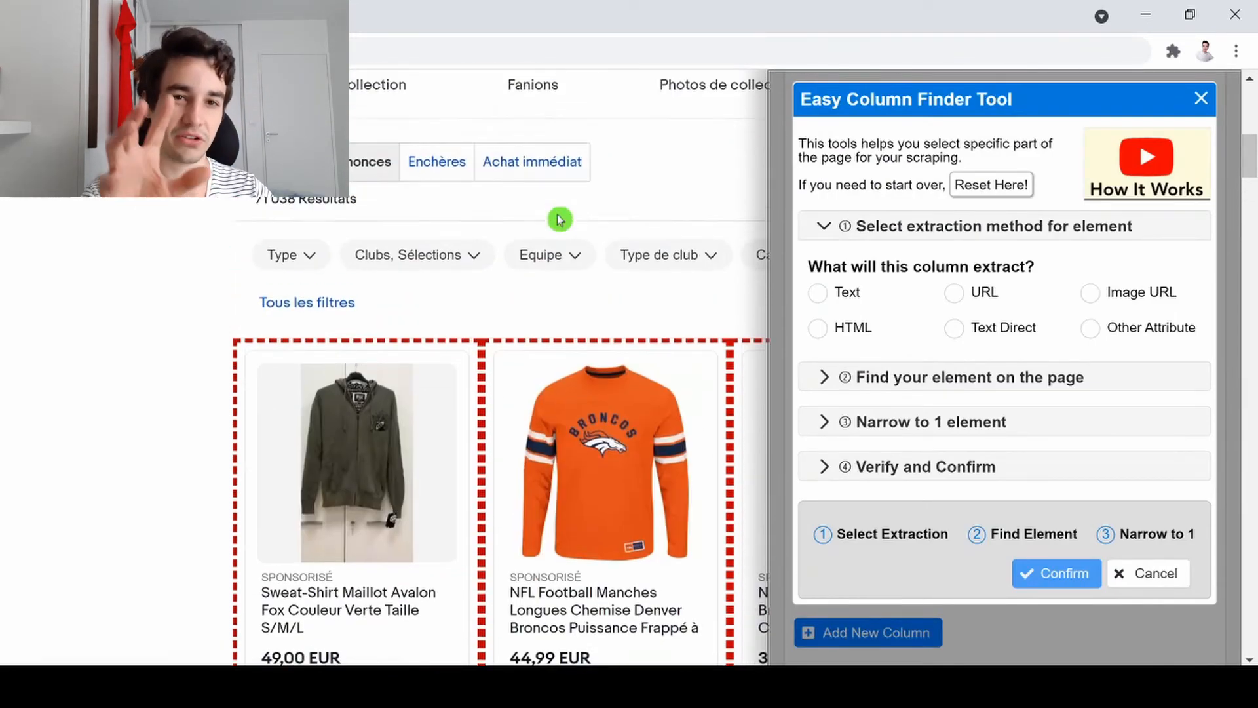
scroll(539, 233, down, 7)
click(955, 292)
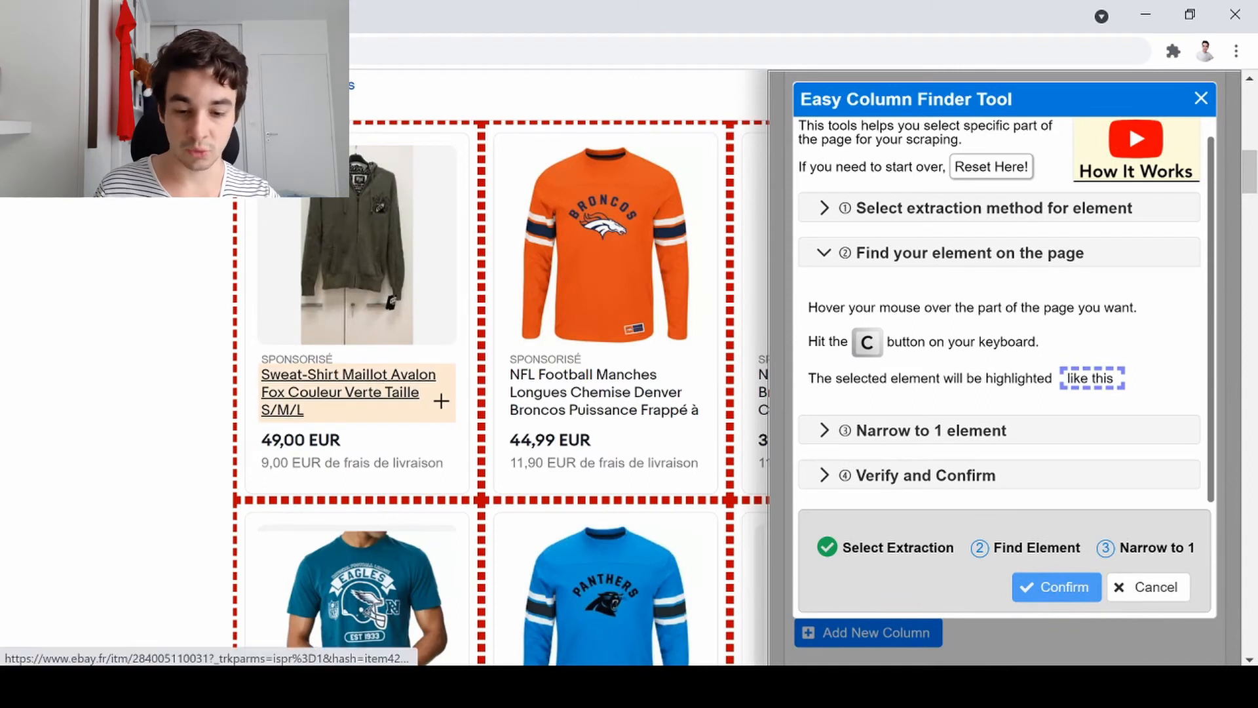
key(c)
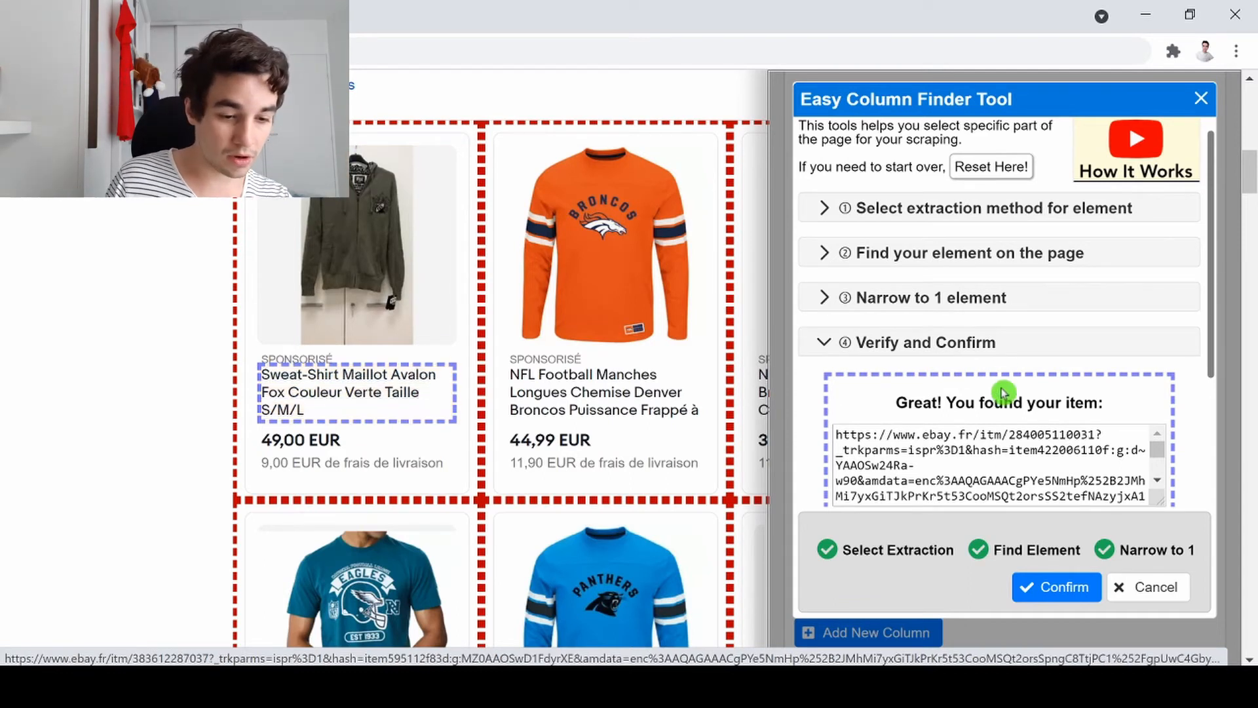
scroll(809, 306, down, 3)
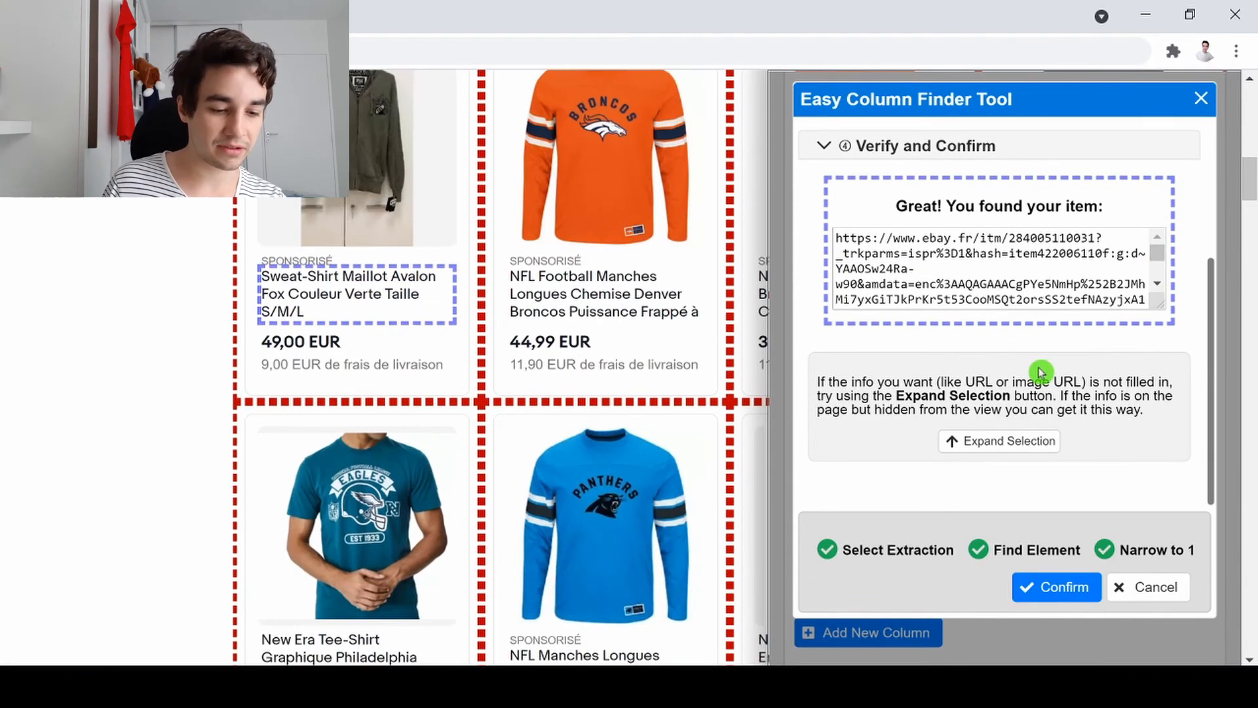
click(1056, 585)
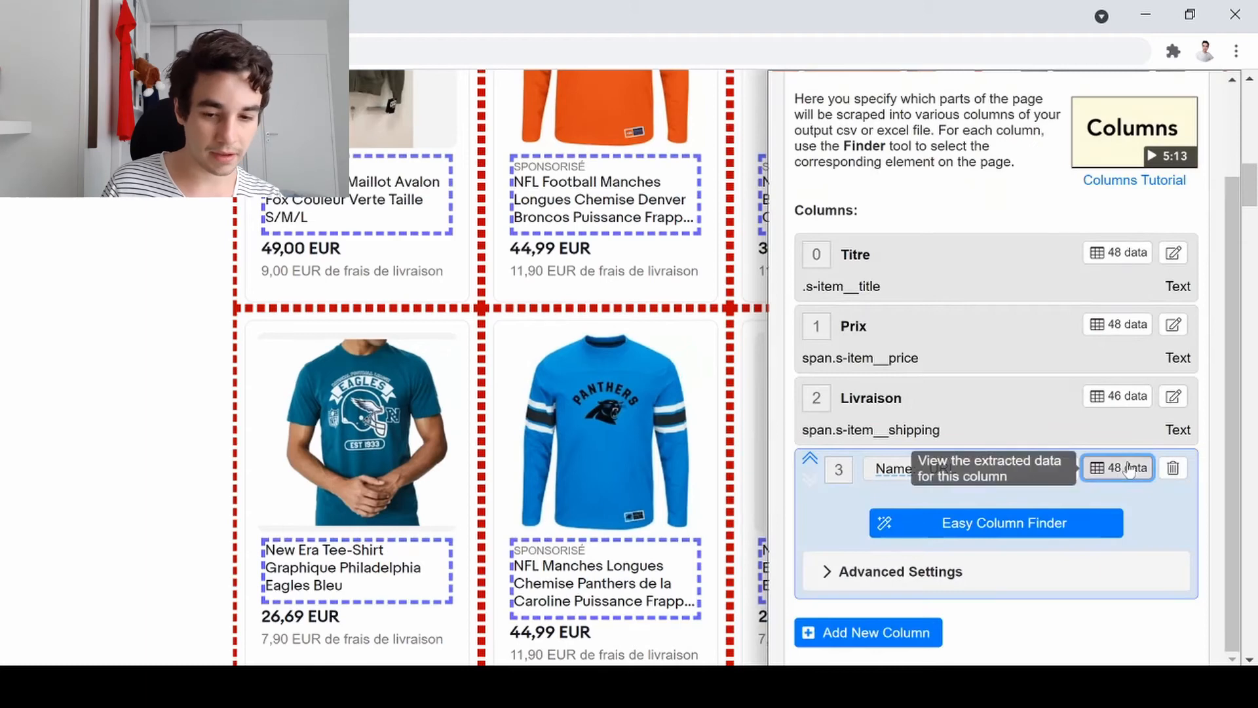
Review the listing links extracted for the URL column and close the preview.
click(1118, 468)
scroll(987, 361, down, 10)
scroll(988, 361, down, 10)
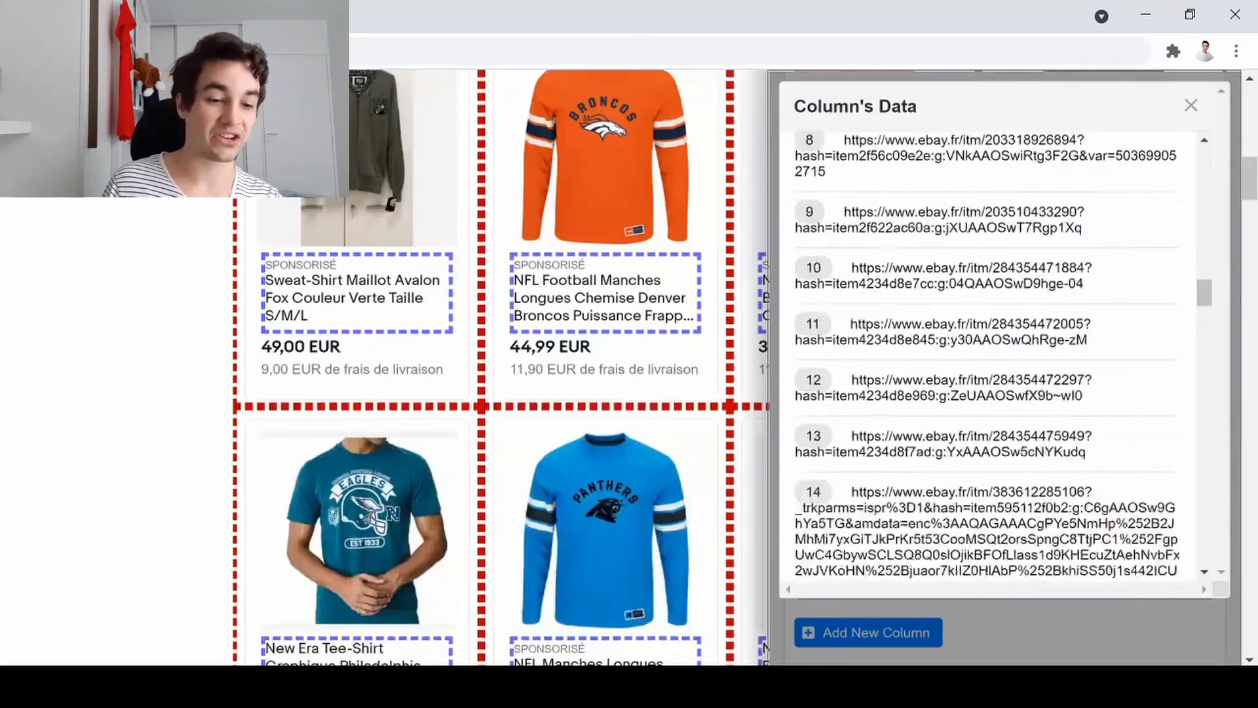
click(152, 397)
scroll(356, 291, up, 3)
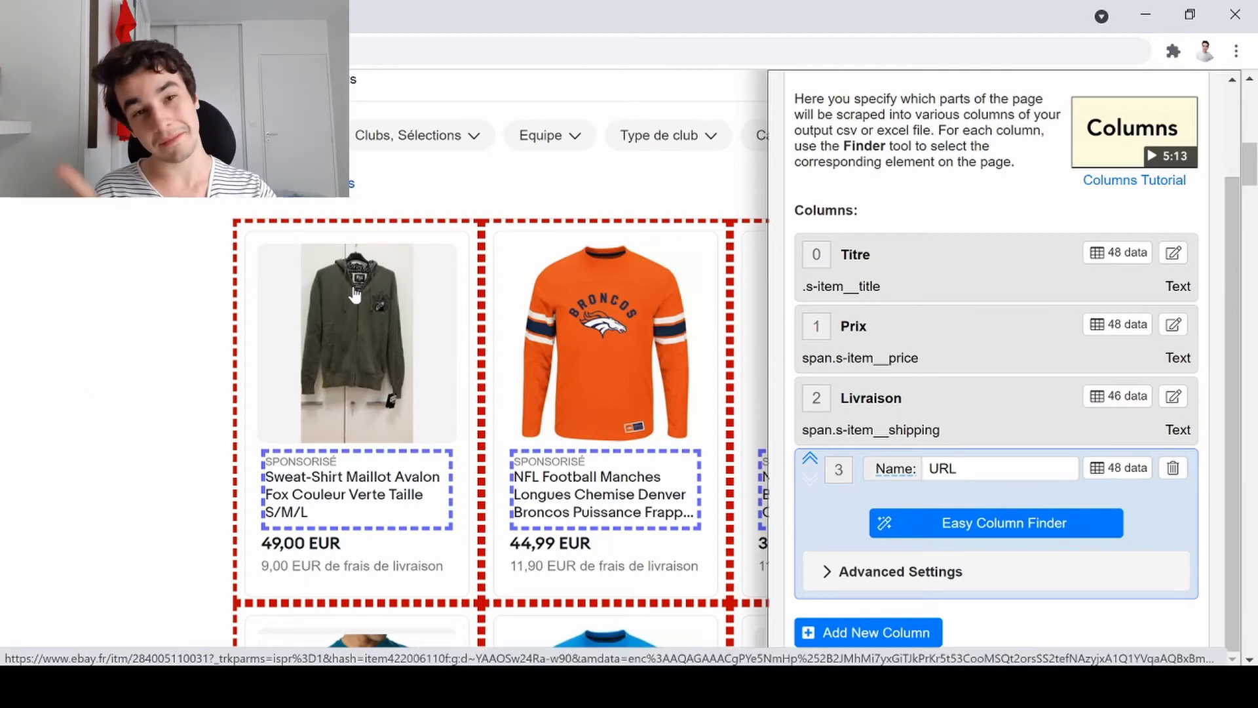
Add a column named "Image URL" that extracts the Image URL from the Avalon Fox sweatshirt's photo, using the Easy Column Finder, and confirm it.
scroll(397, 370, down, 2)
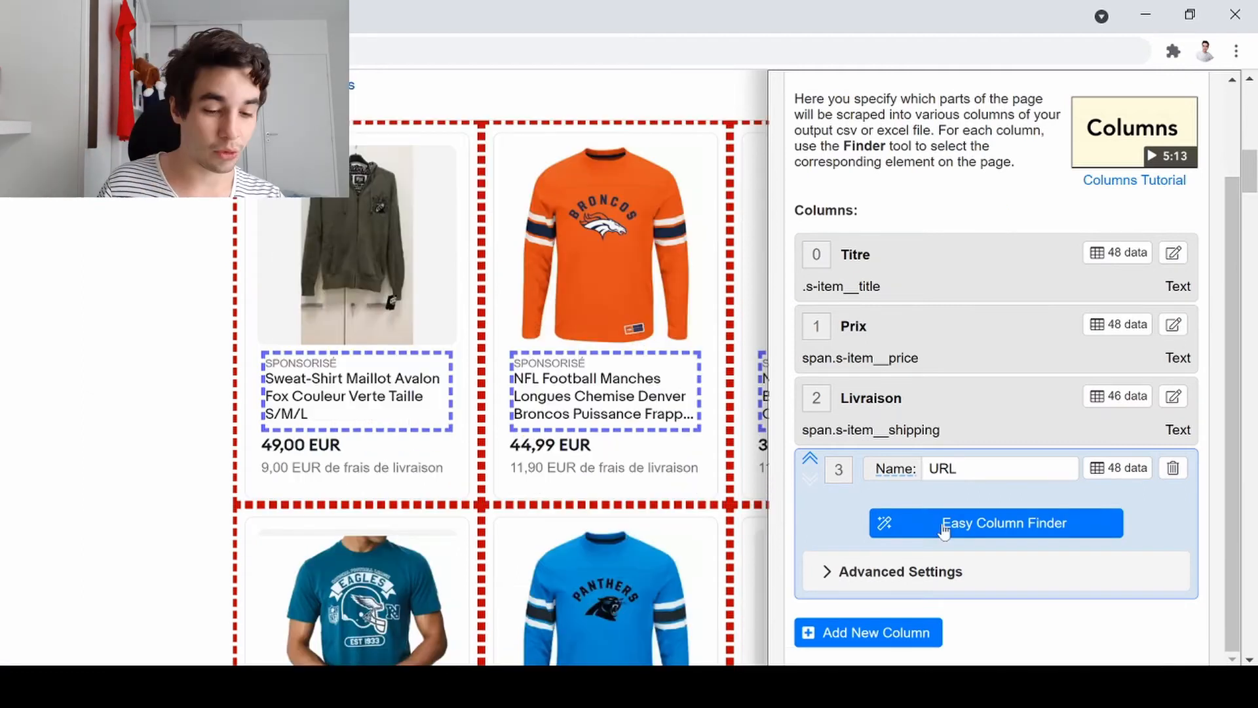
click(893, 631)
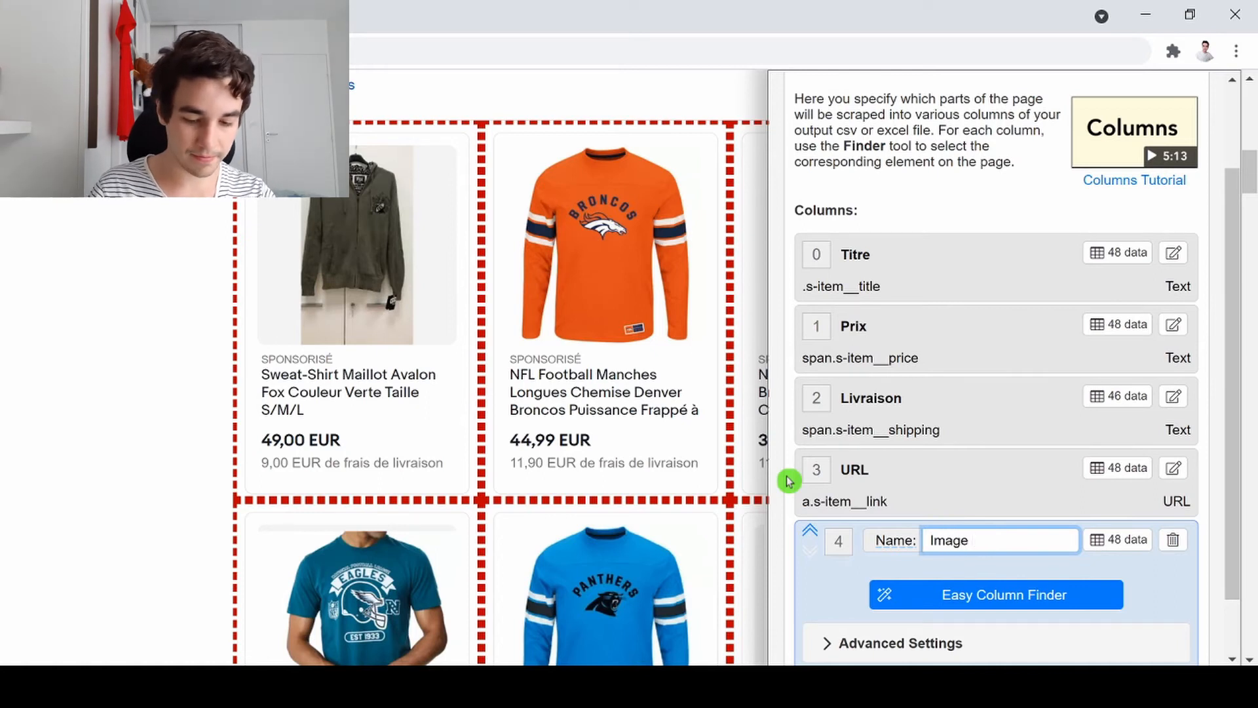
text(Image URL)
click(958, 578)
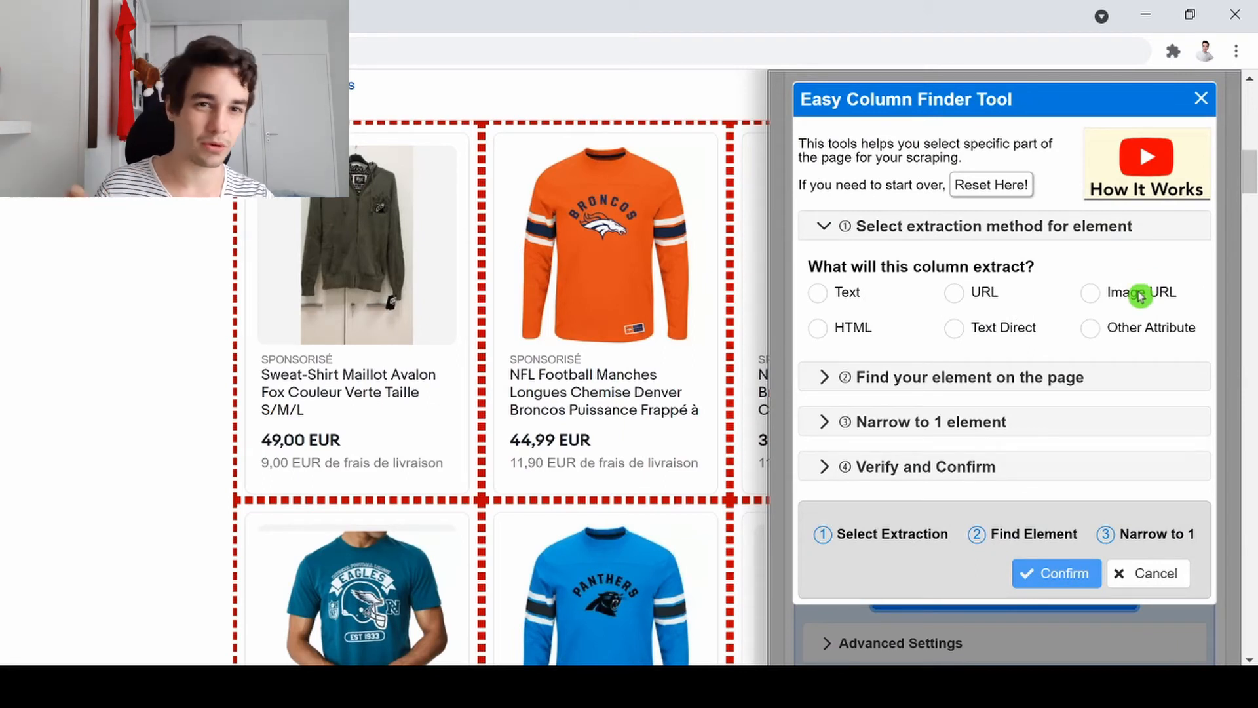
click(1141, 295)
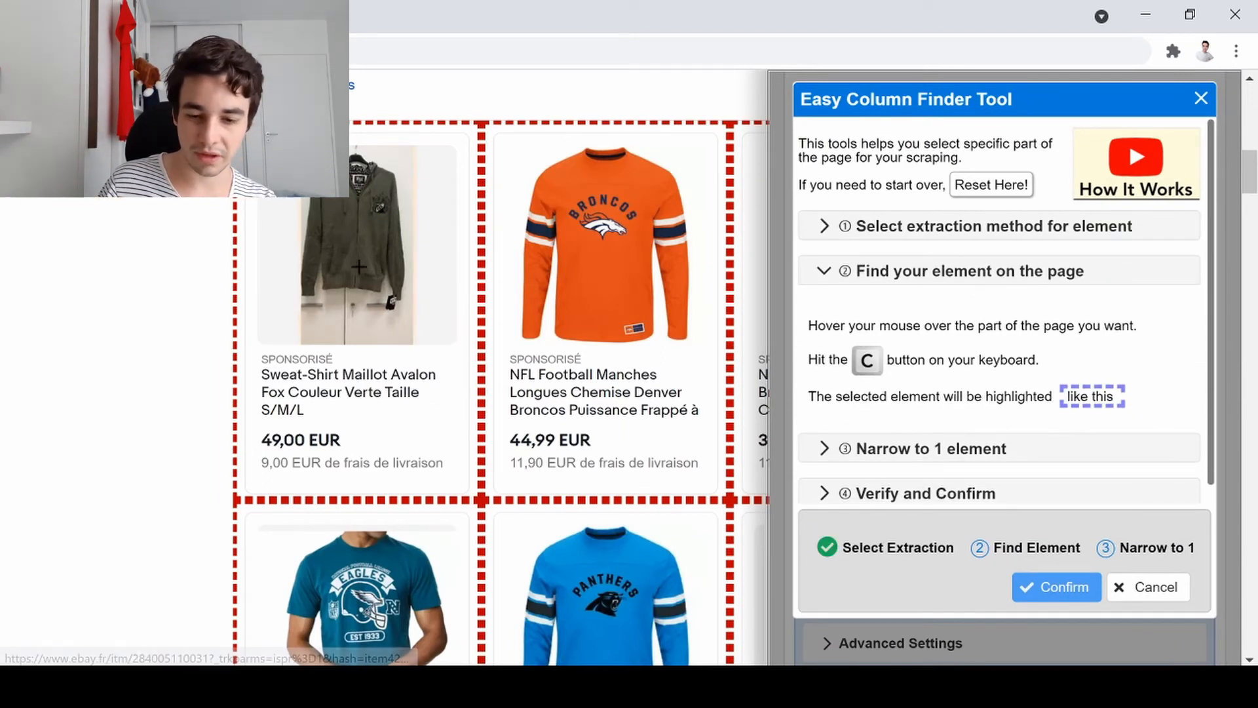
key(c)
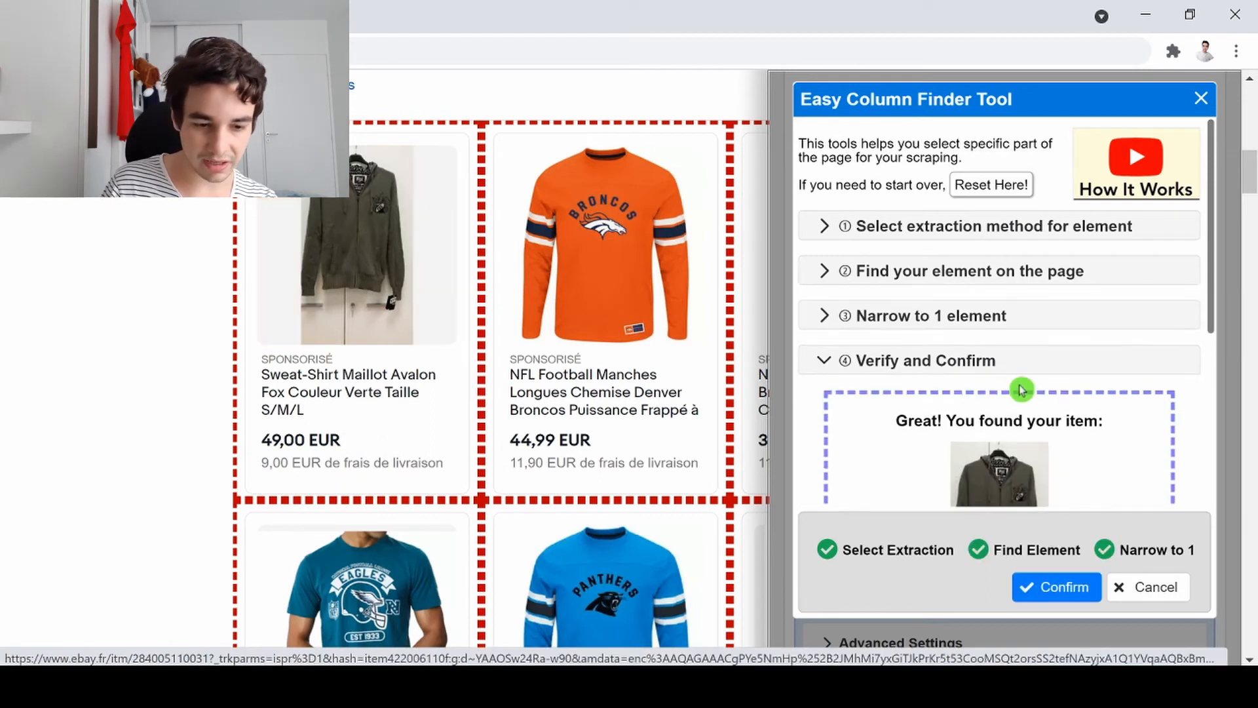
scroll(1024, 346, down, 5)
scroll(1009, 284, up, 2)
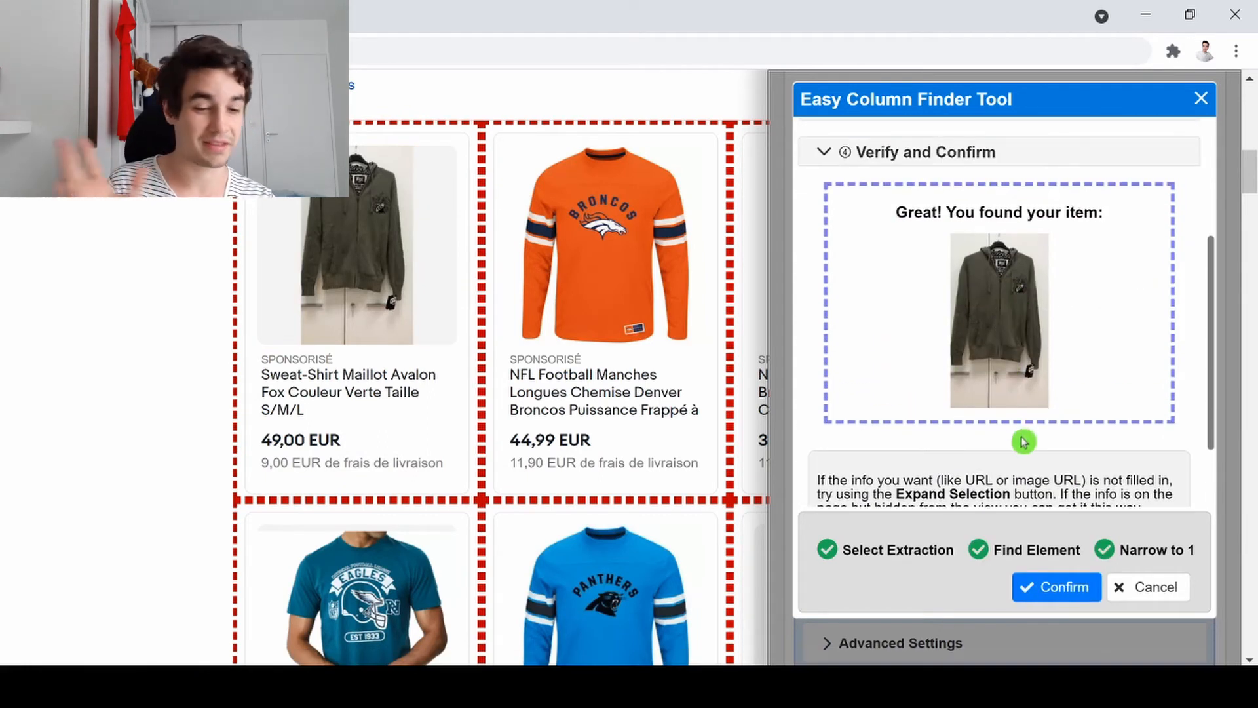
click(1068, 589)
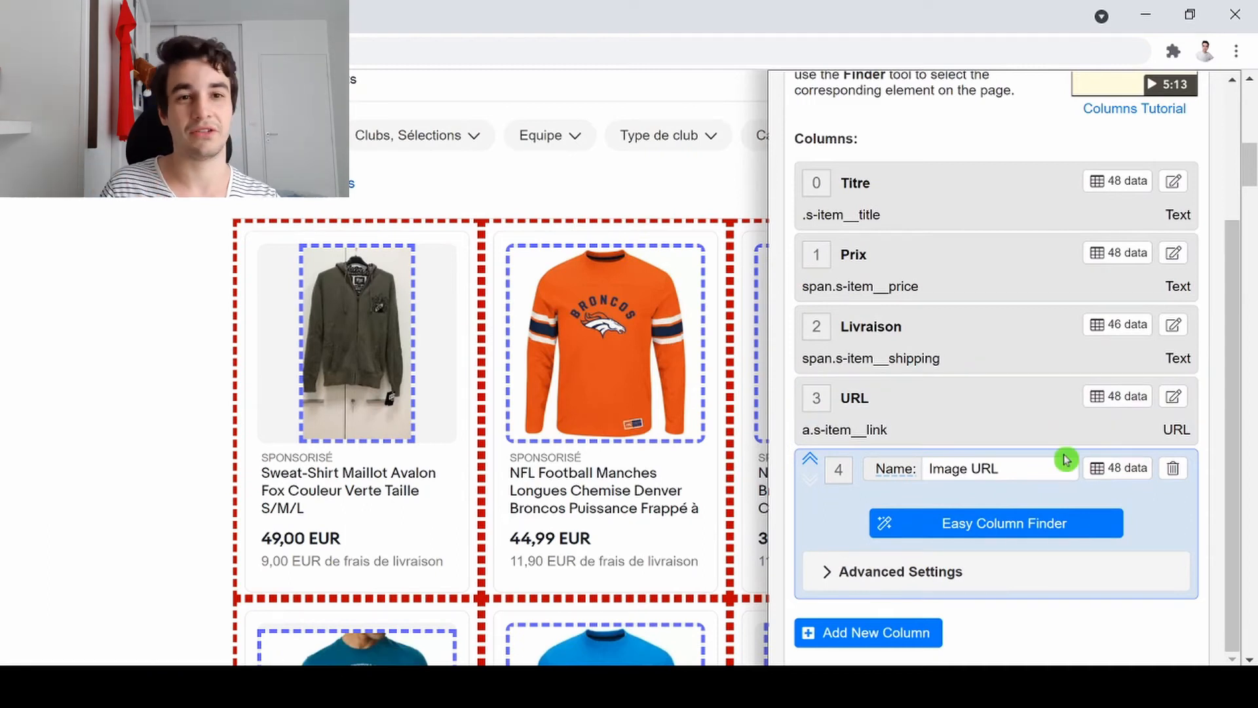
Look over the column list, move the Recipe Creator to the opposite side of the page, and go to the pagination below the listings.
scroll(1065, 459, up, 3)
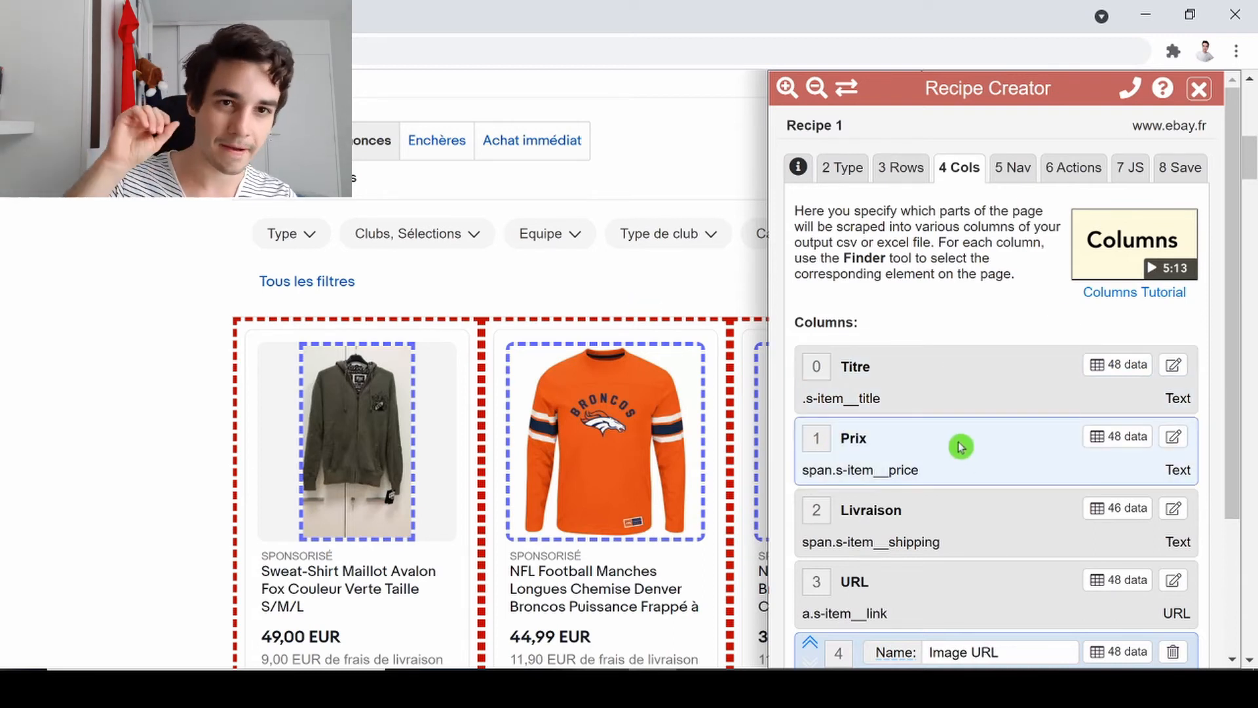
scroll(951, 436, down, 2)
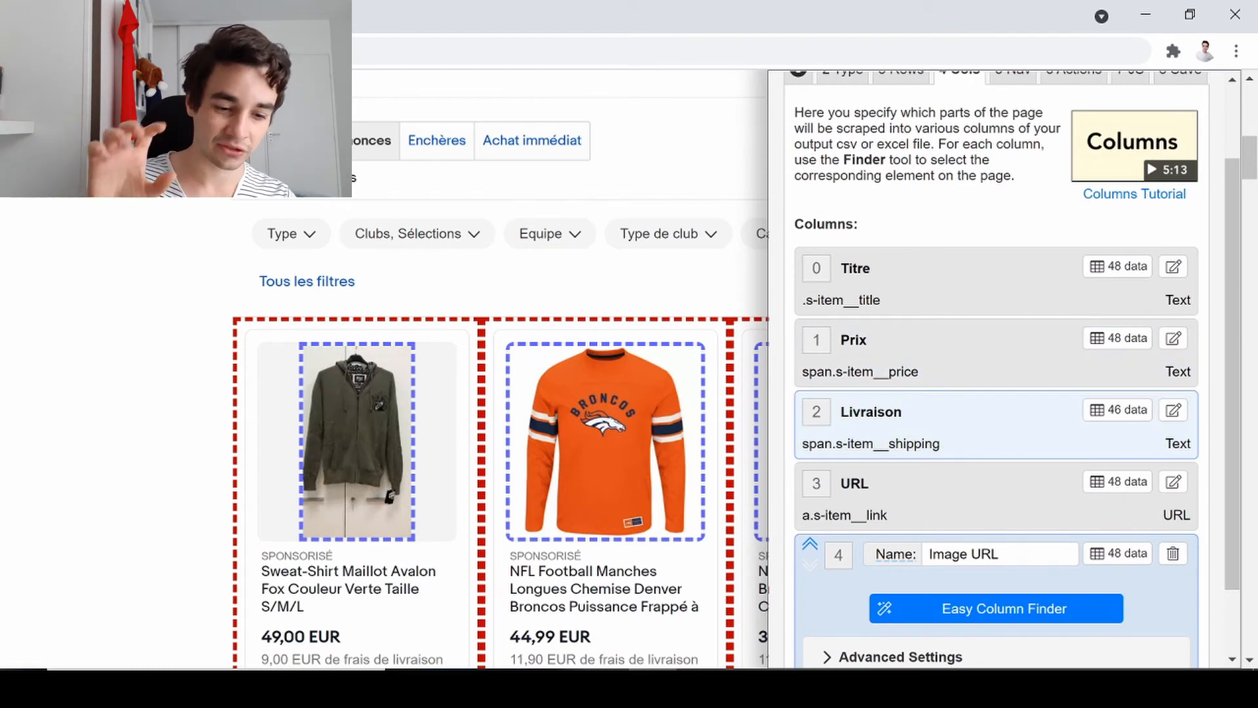
scroll(918, 420, down, 2)
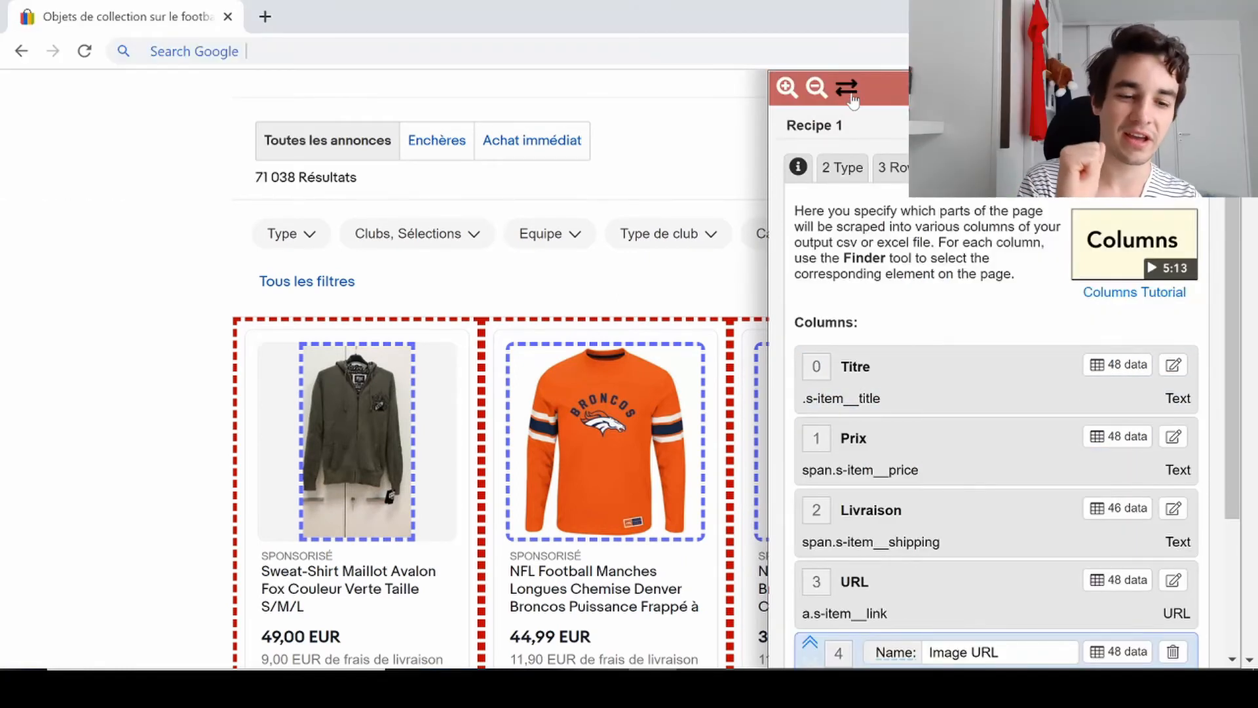
click(849, 92)
scroll(1090, 368, down, 10)
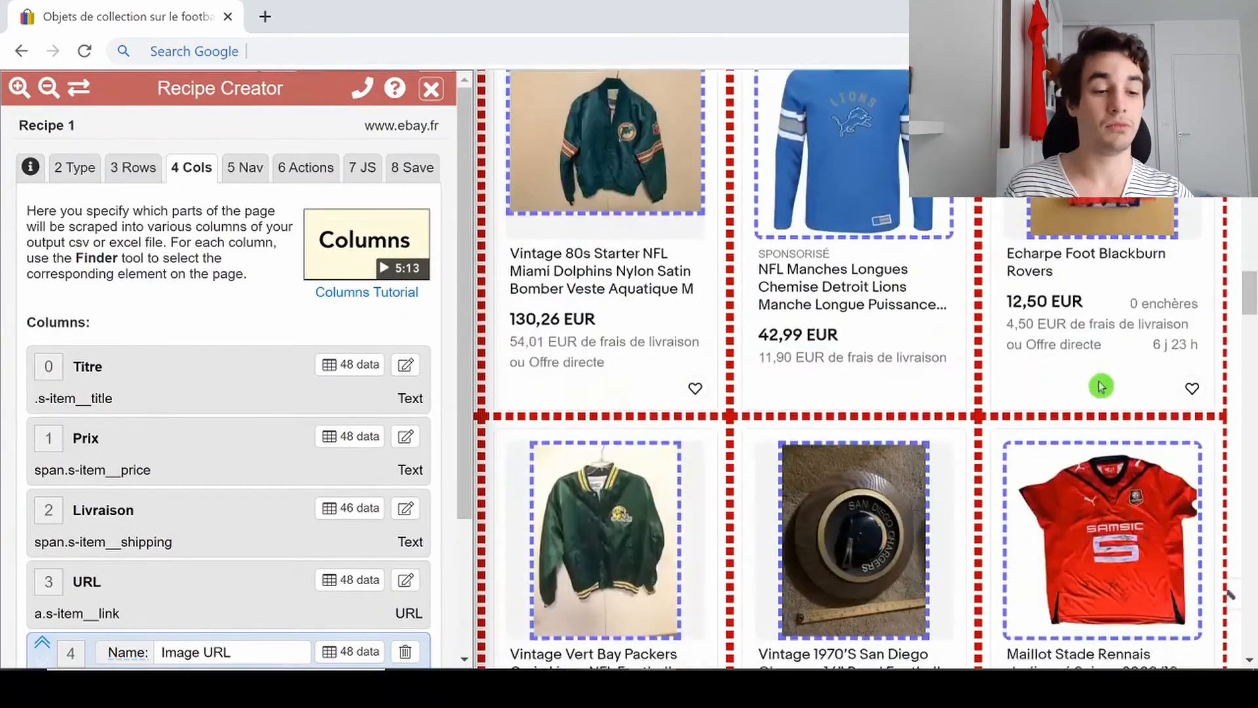
scroll(1101, 386, down, 12)
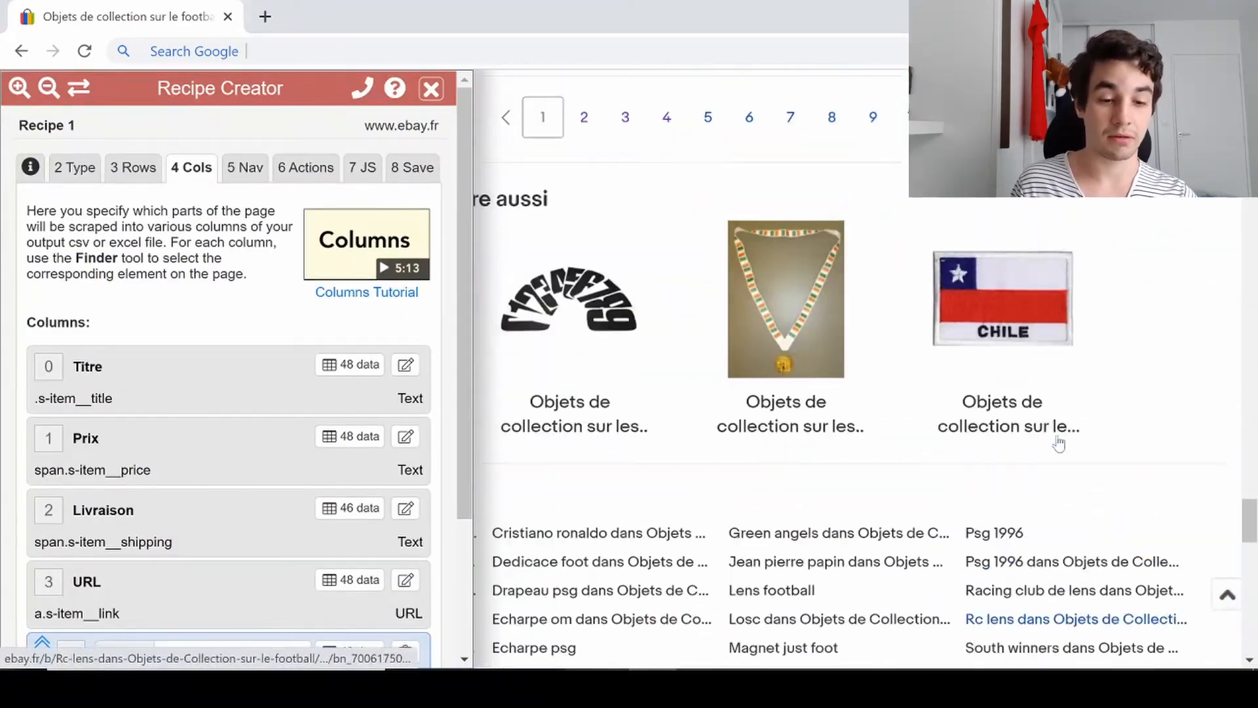
scroll(1059, 444, up, 3)
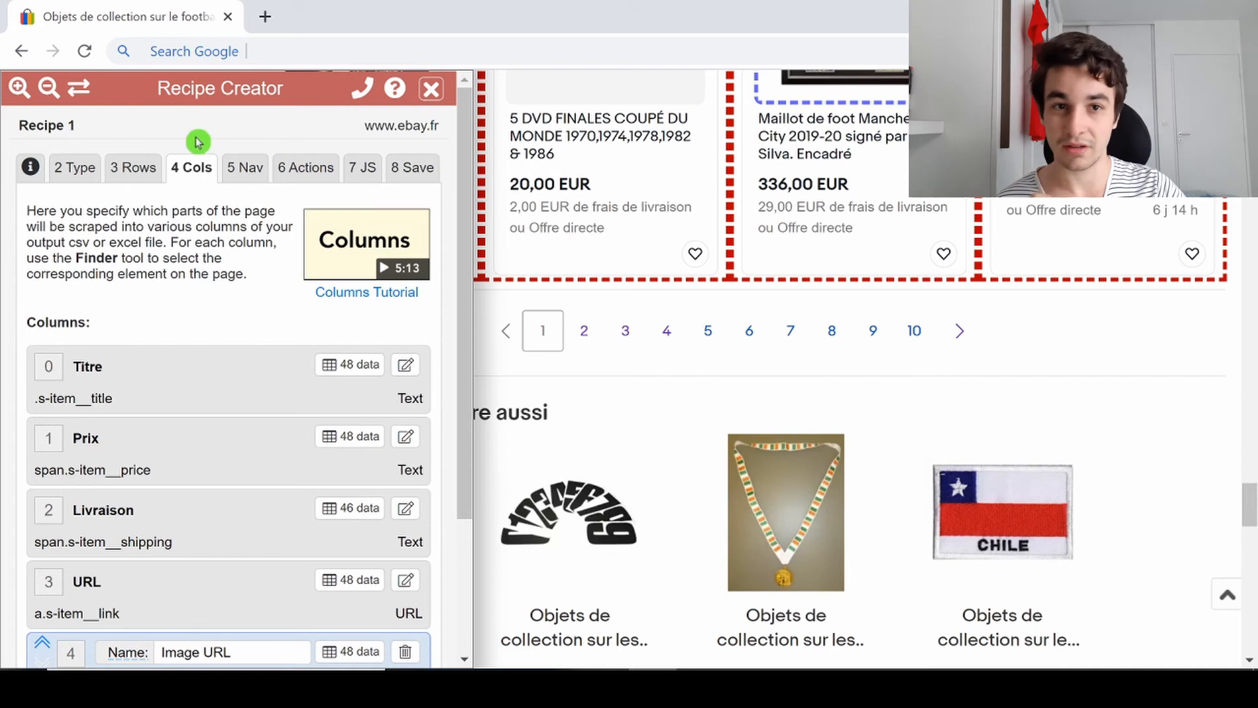
Set the pagination's next-page arrow below the listings as the recipe's navigation element, using the Easy Nav Finder.
click(245, 168)
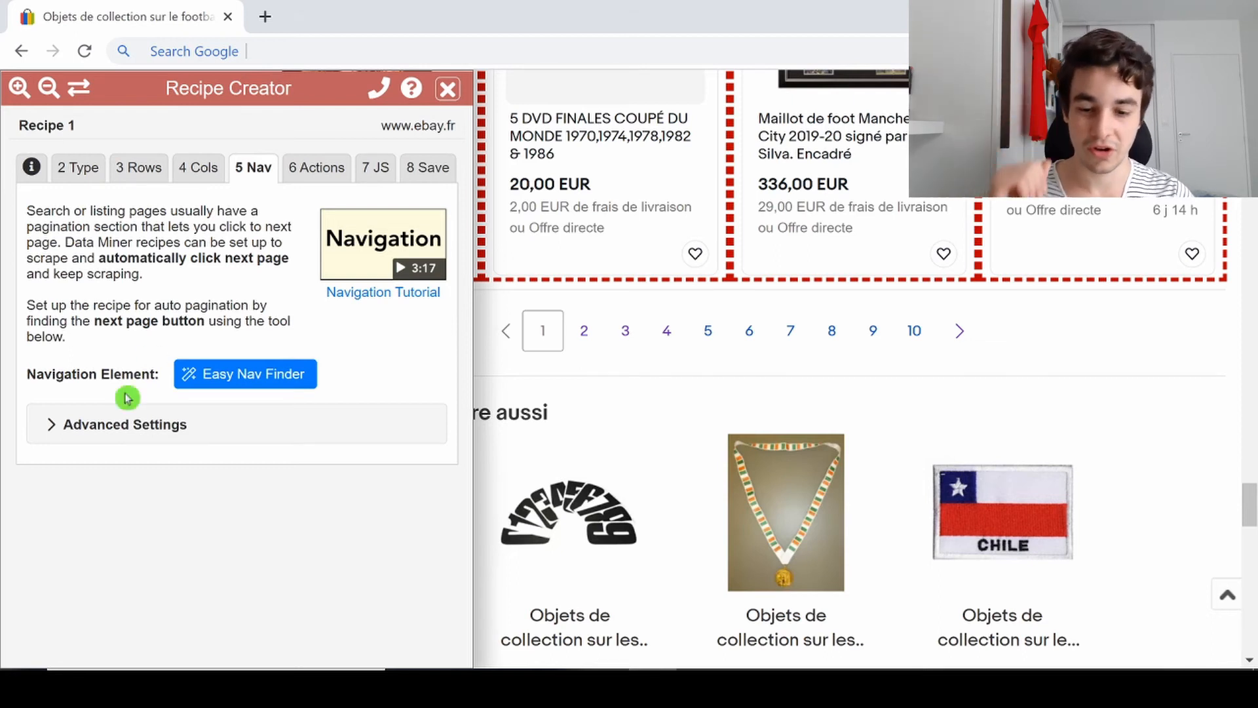
click(253, 379)
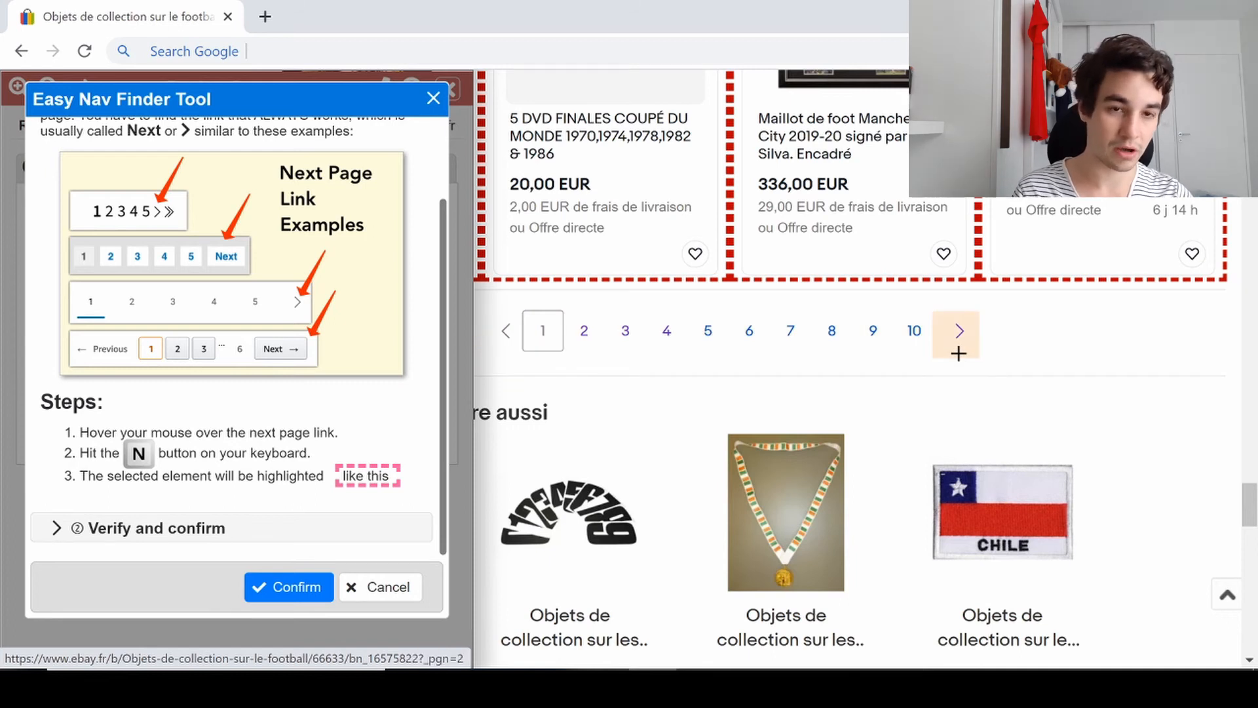
key(n)
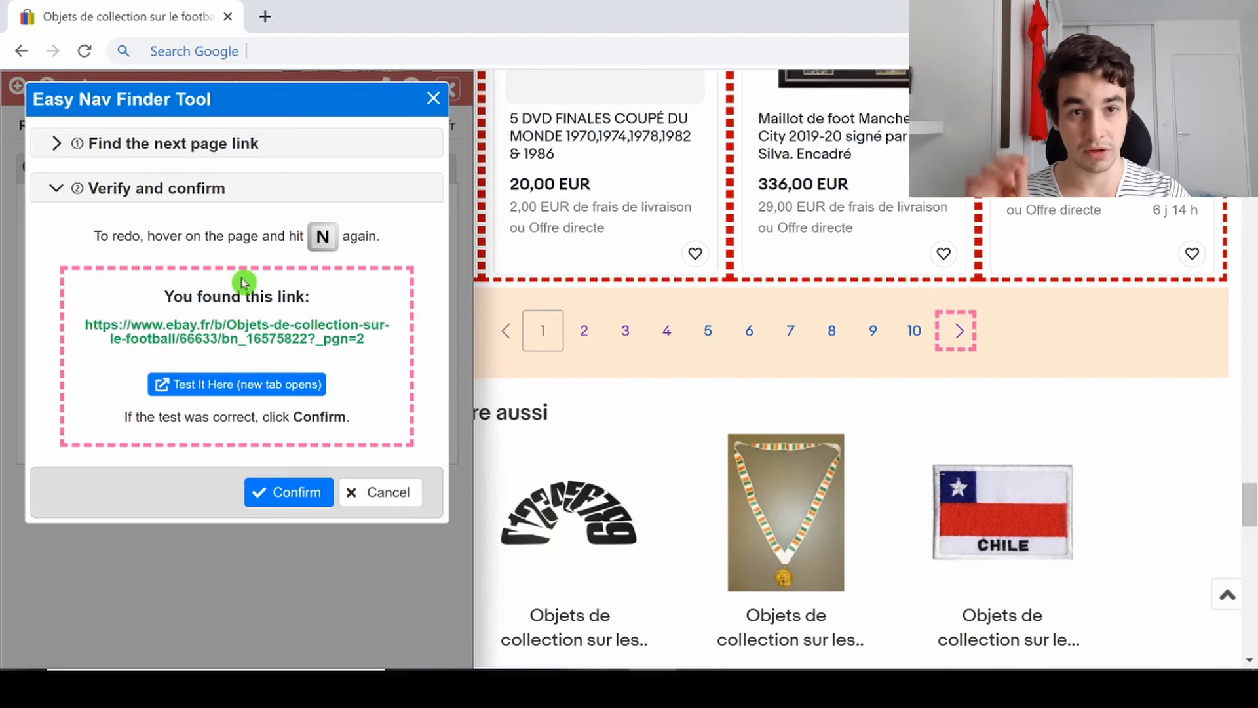
click(308, 224)
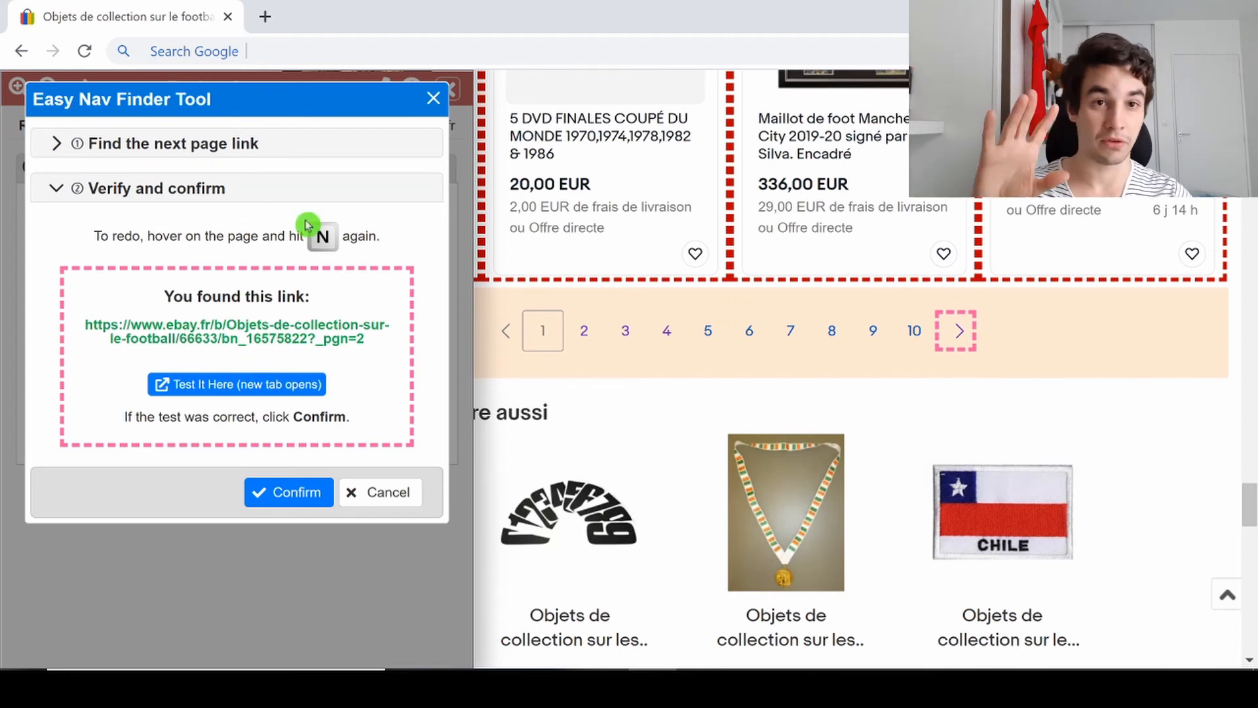
Test the found next-page link in a new tab, check its pagination, close that tab and confirm the navigation element.
click(218, 387)
scroll(627, 281, down, 8)
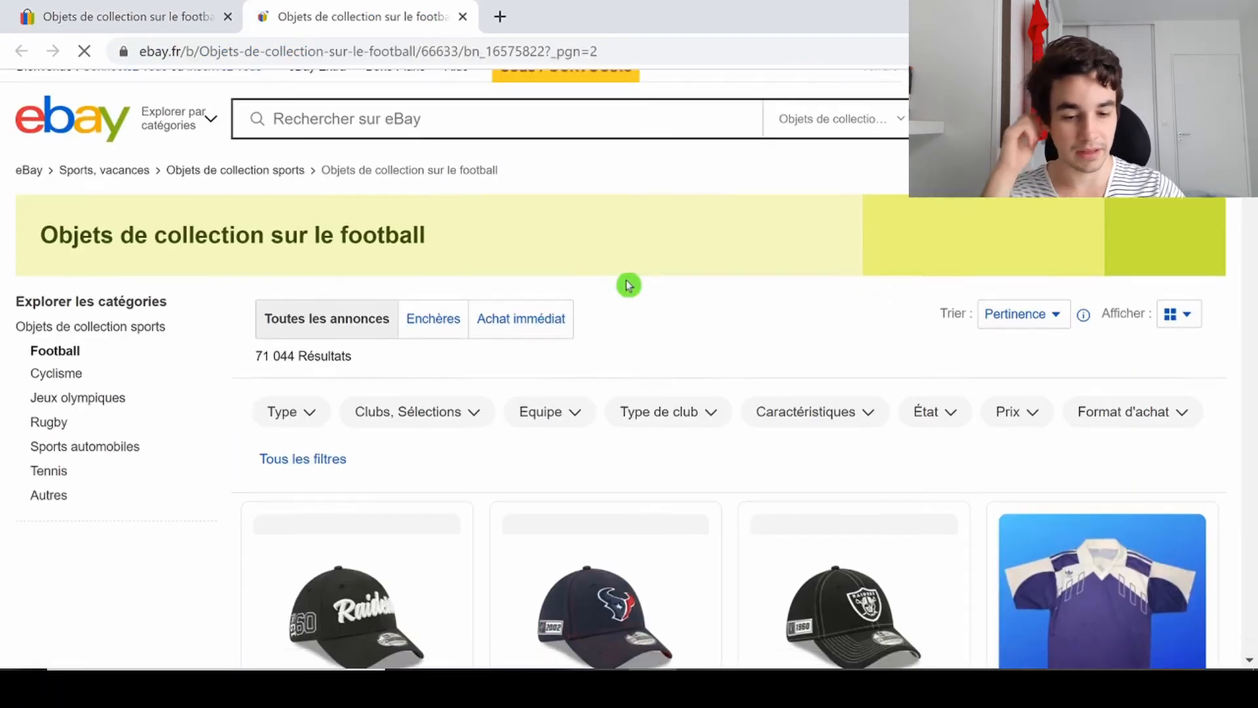
scroll(721, 367, down, 15)
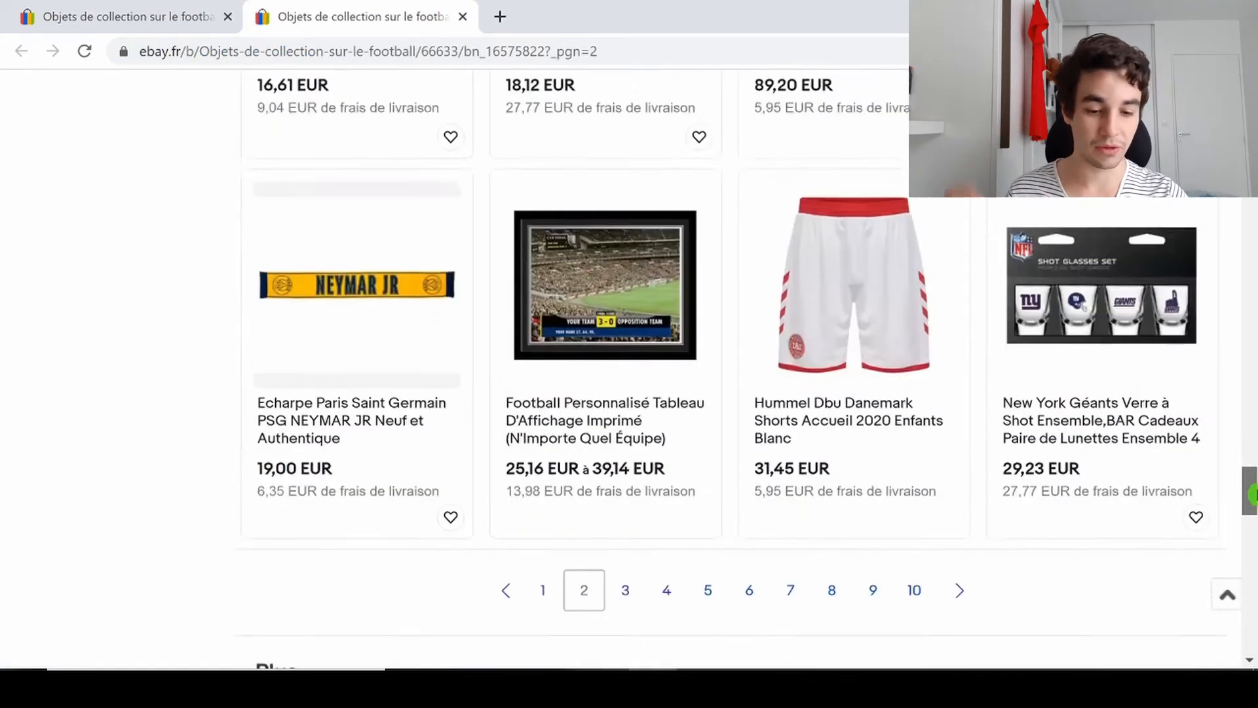
click(464, 16)
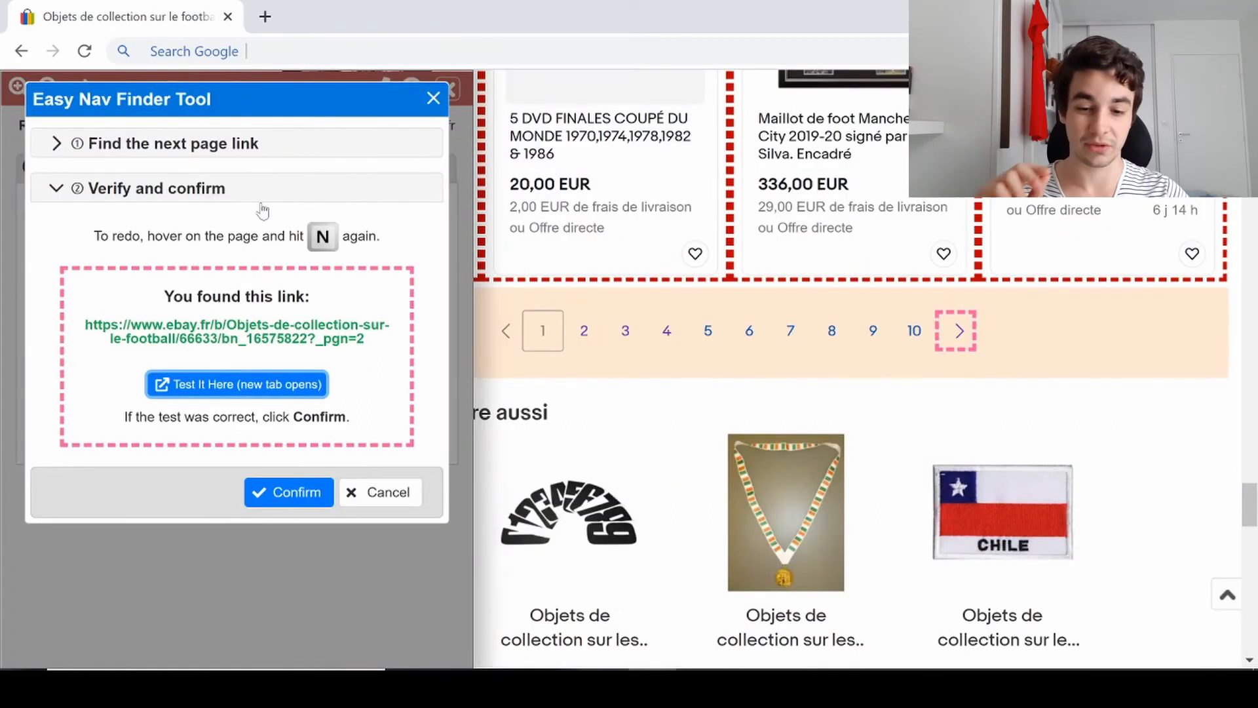
click(282, 490)
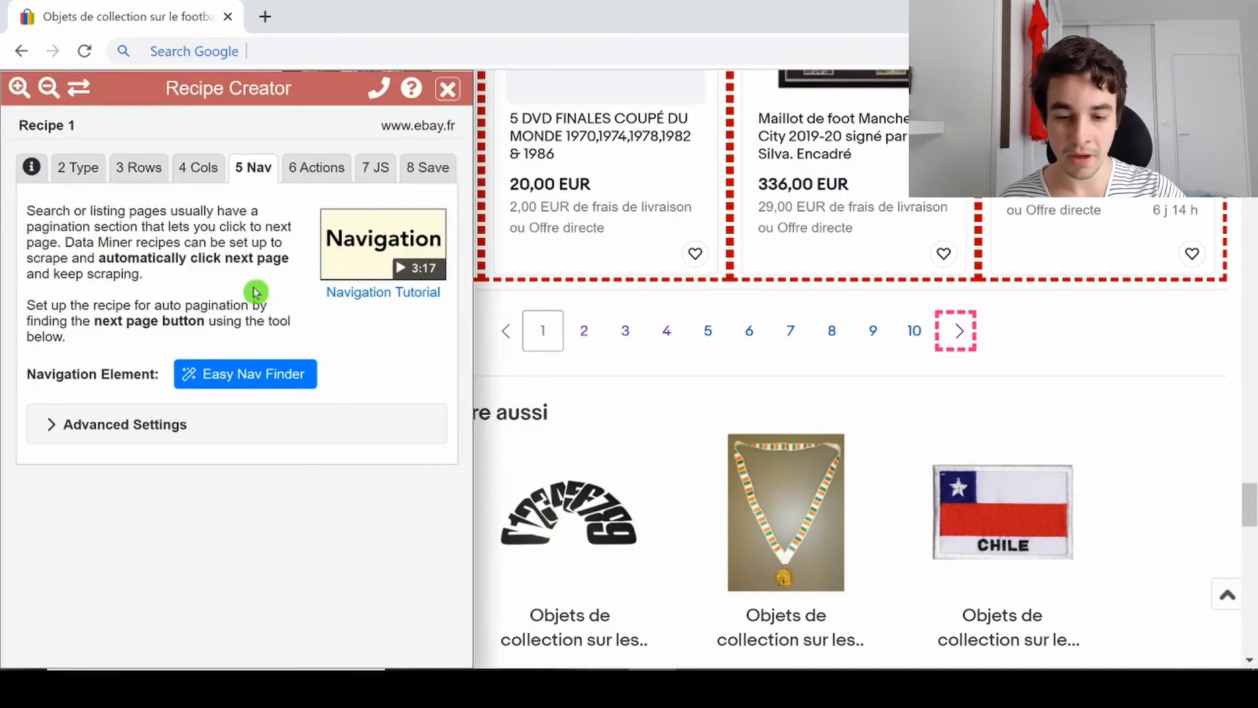
Leave the optional Actions and JavaScript unconfigured, name the recipe "Ebay", and launch its scrape in a maximized Data Miner window.
click(295, 174)
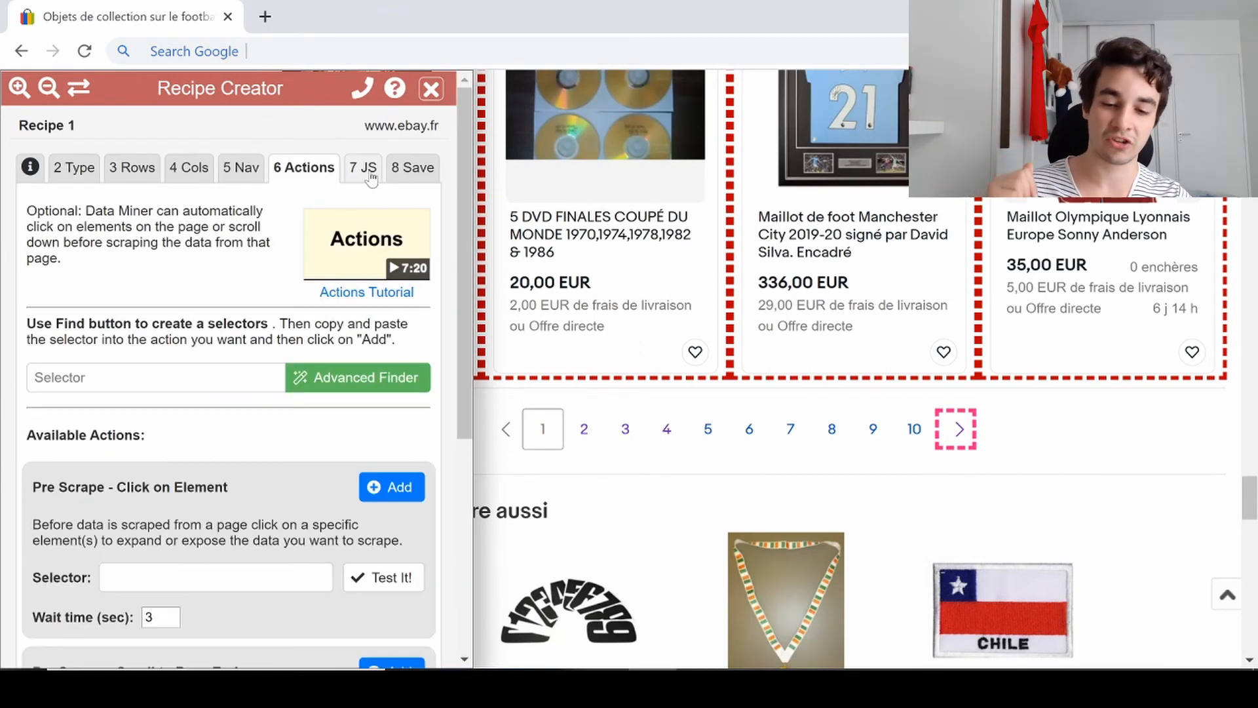
click(369, 172)
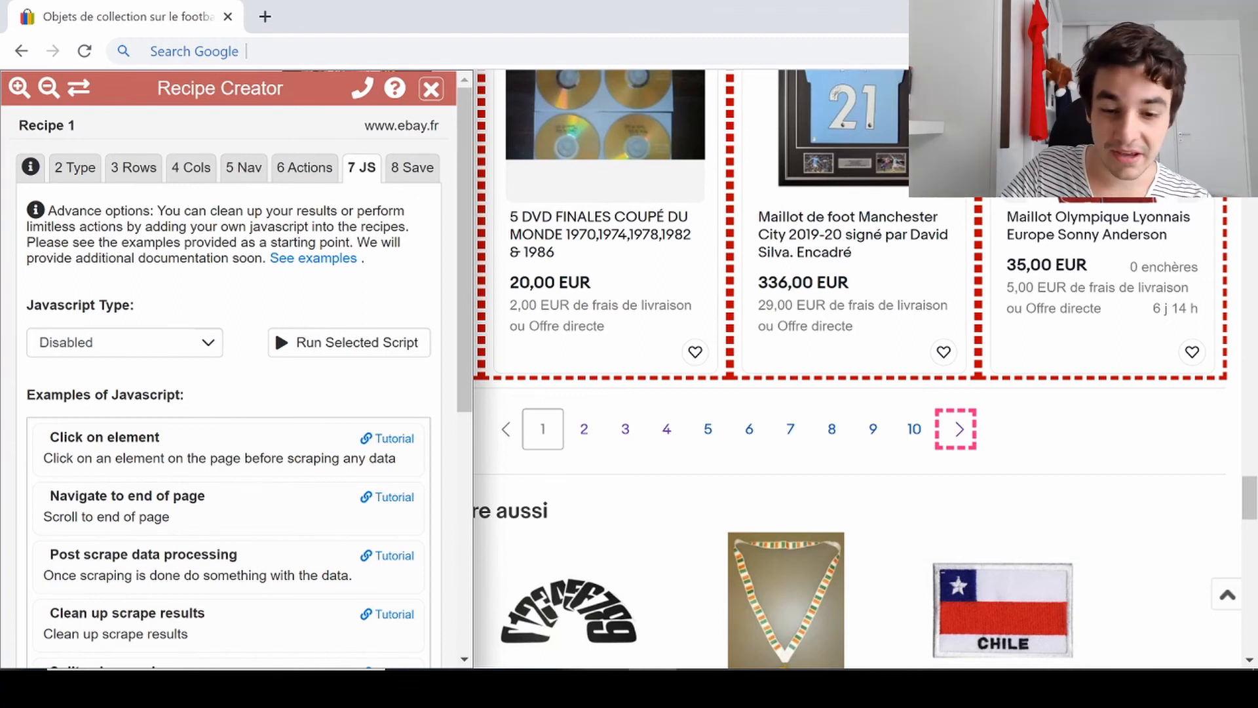
click(419, 167)
drag(223, 294, 7, 220)
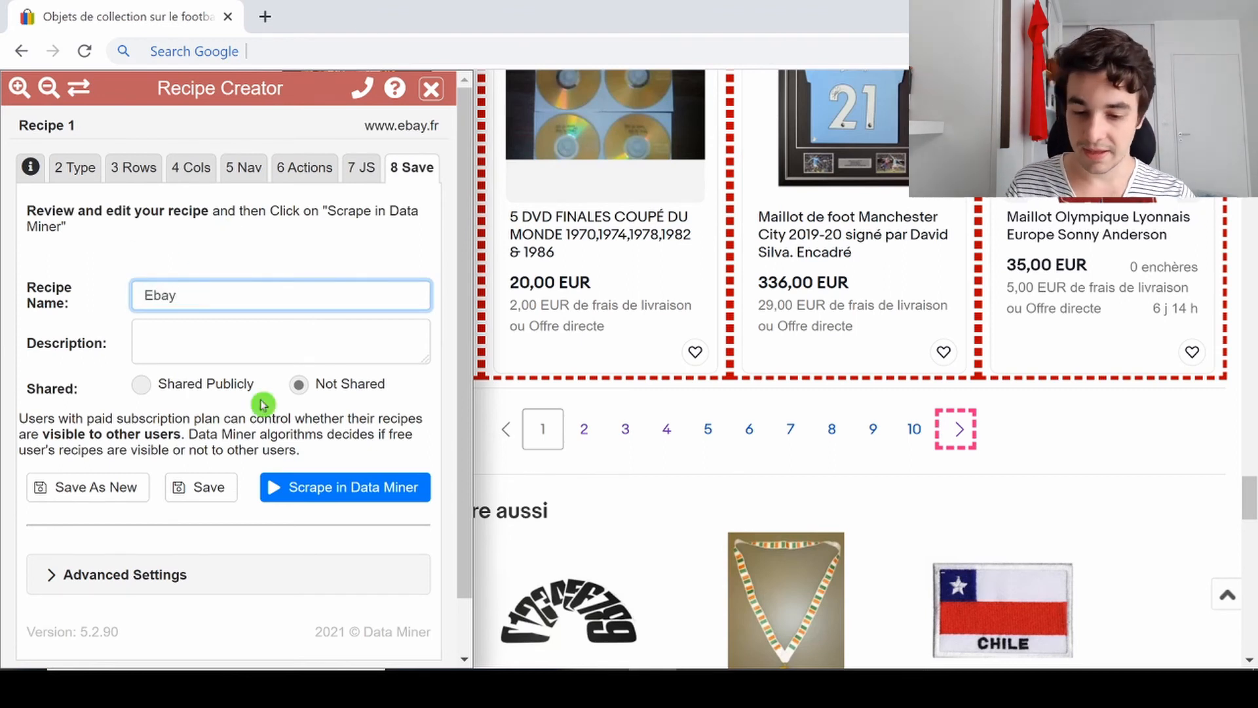
click(344, 485)
scroll(341, 468, down, 1)
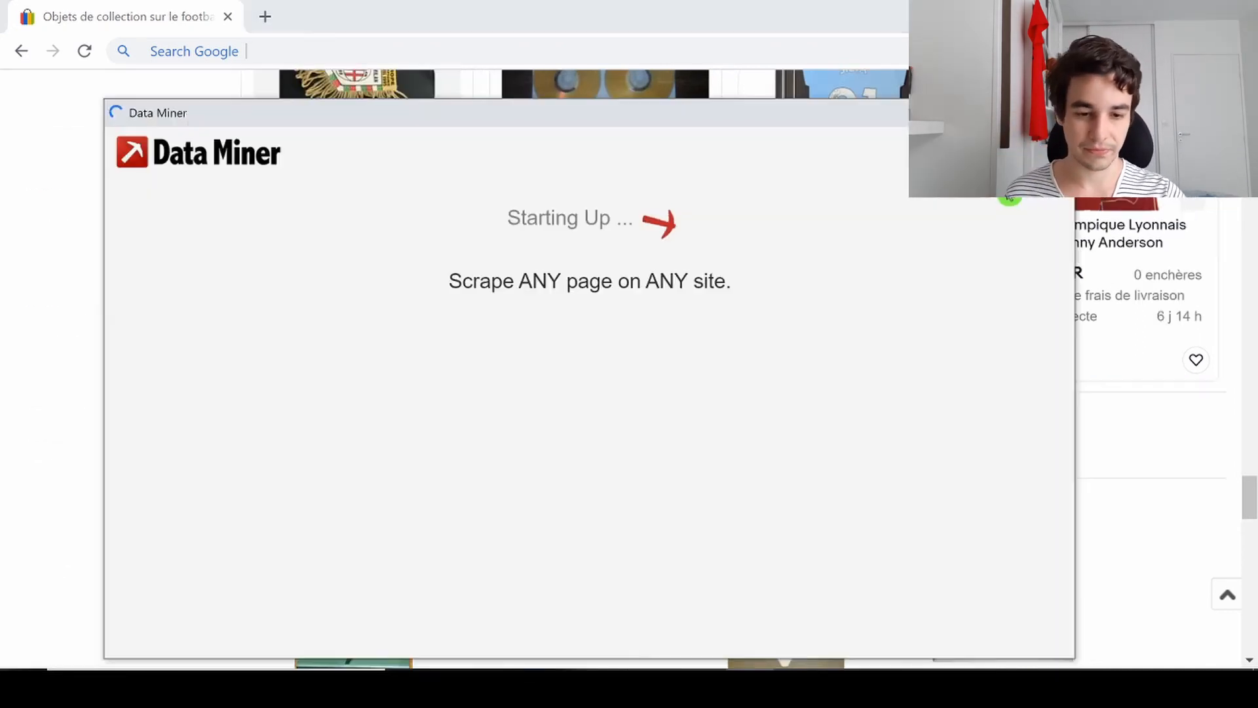
click(1056, 113)
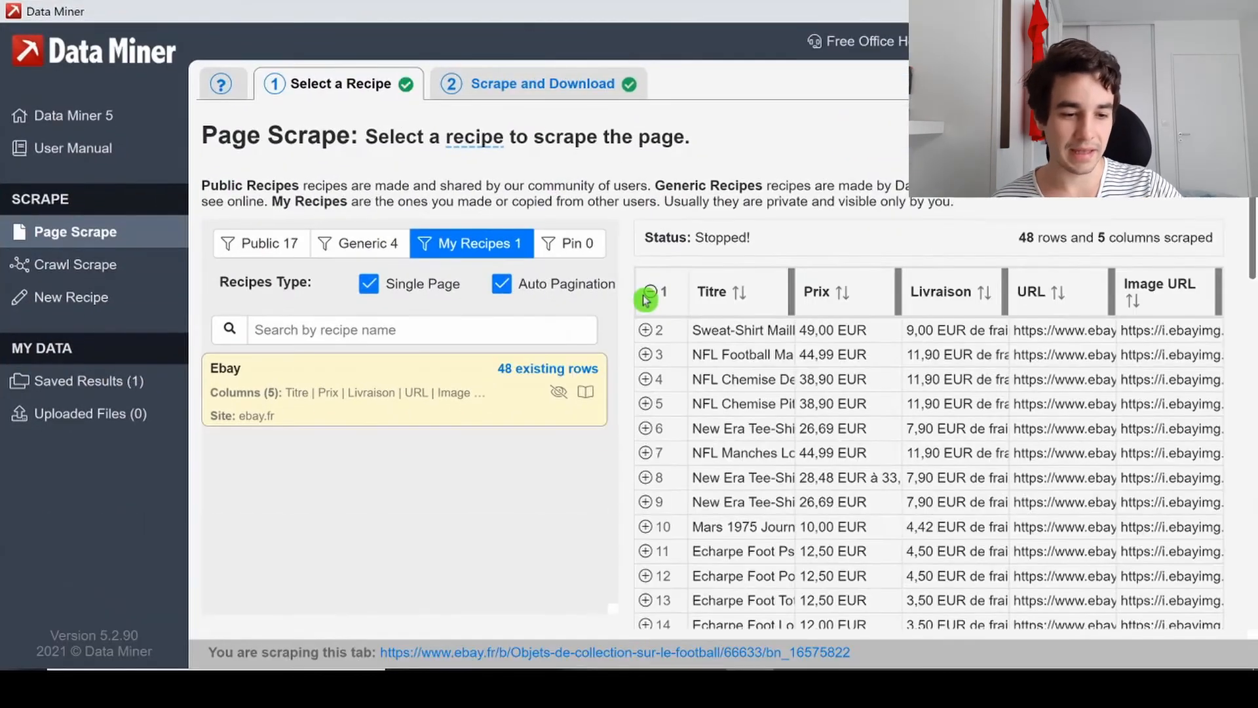
Review the scraped rows across the Titre, Prix, Livraison, URL and Image URL columns.
scroll(648, 298, down, 3)
scroll(653, 304, up, 3)
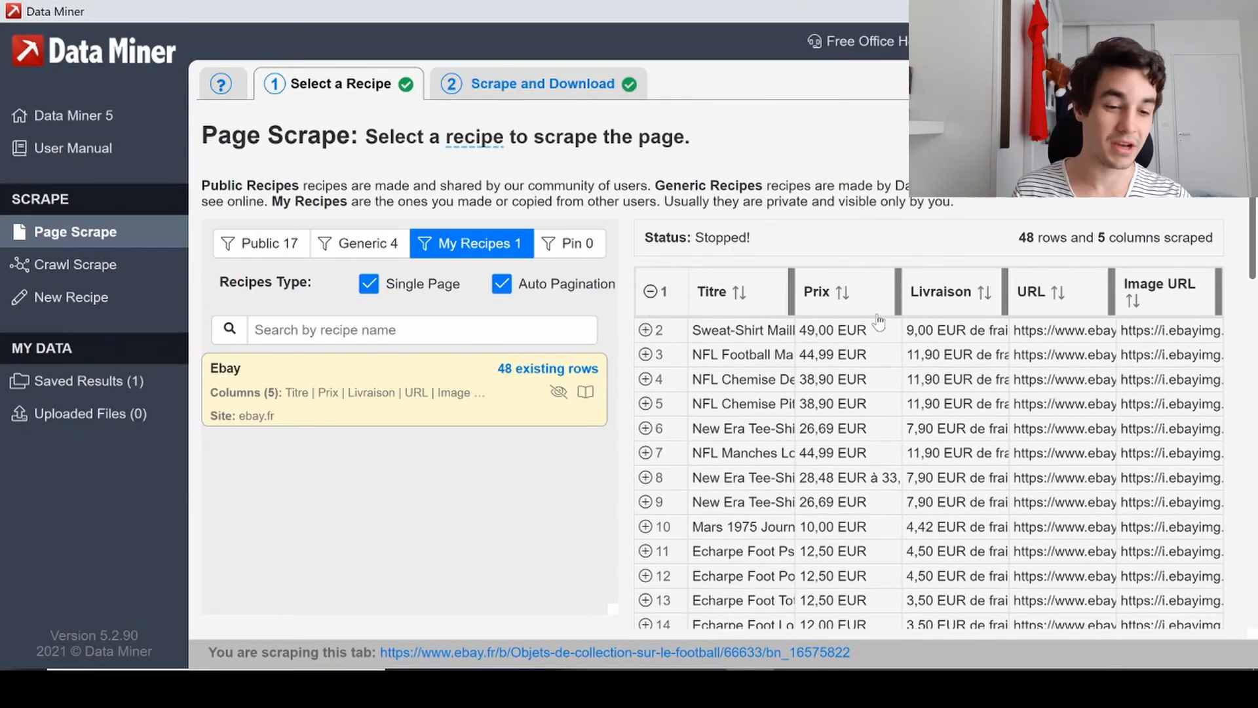
scroll(904, 351, down, 10)
scroll(912, 371, up, 8)
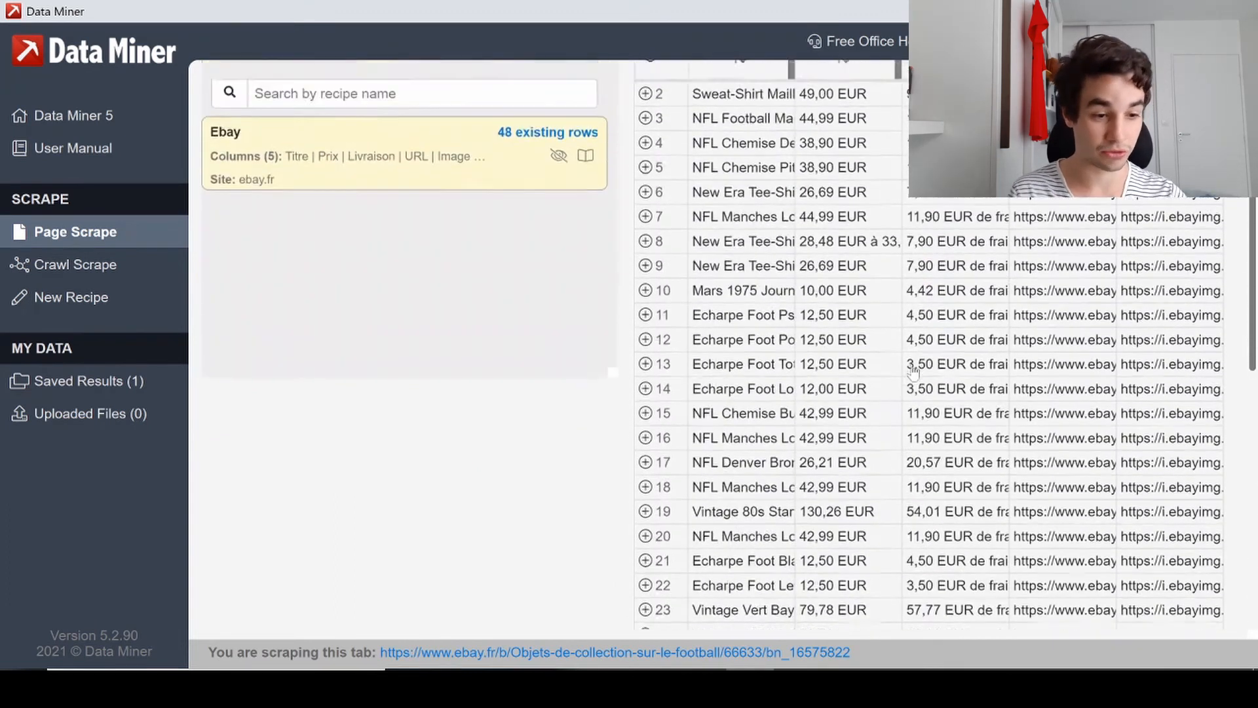
scroll(913, 371, up, 4)
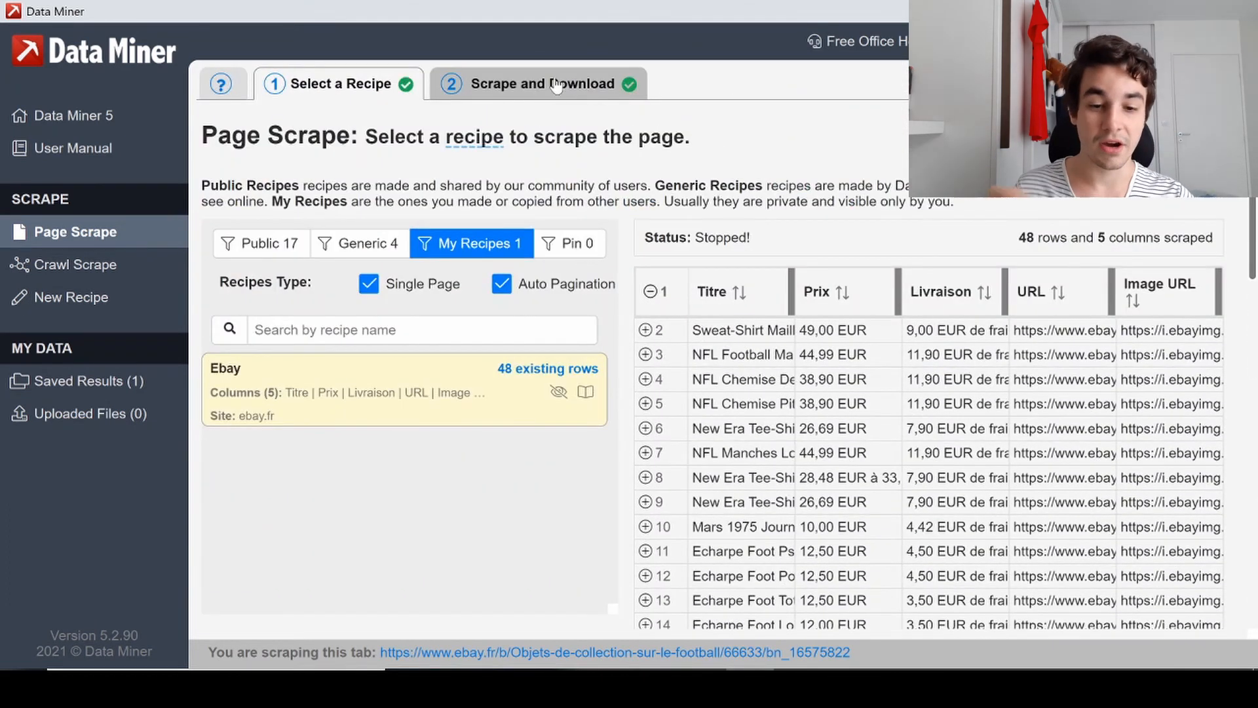
click(601, 98)
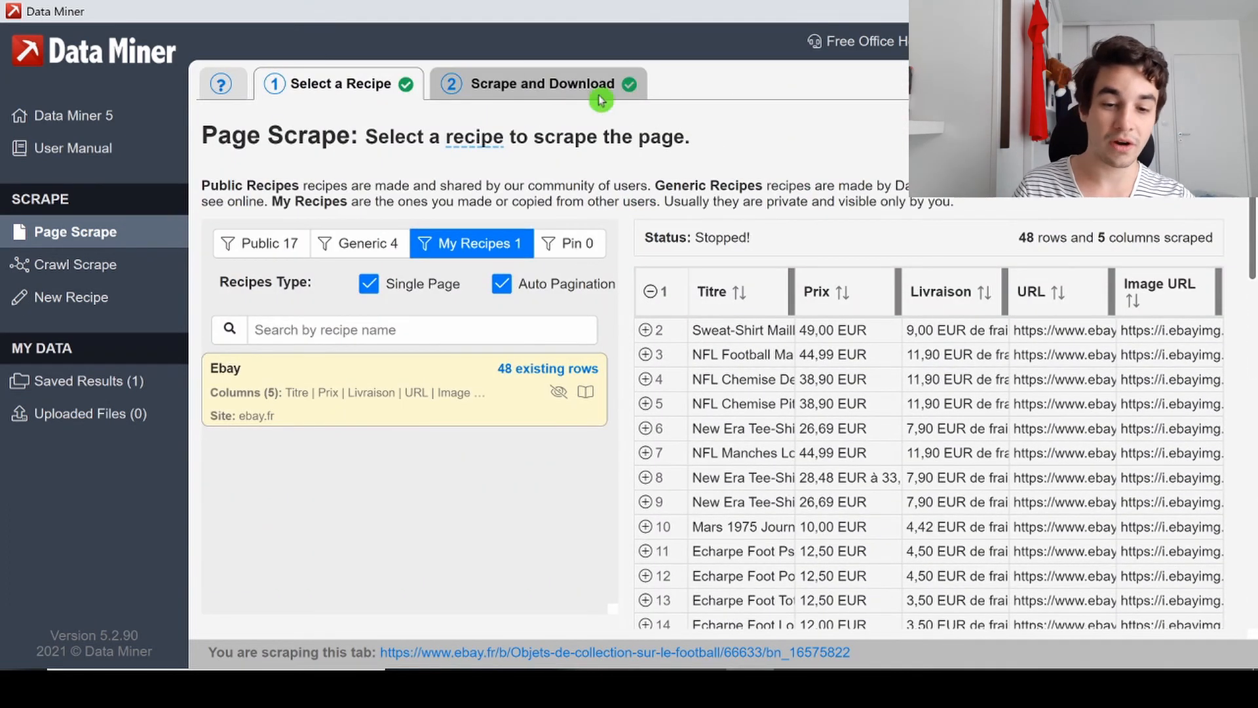
click(544, 85)
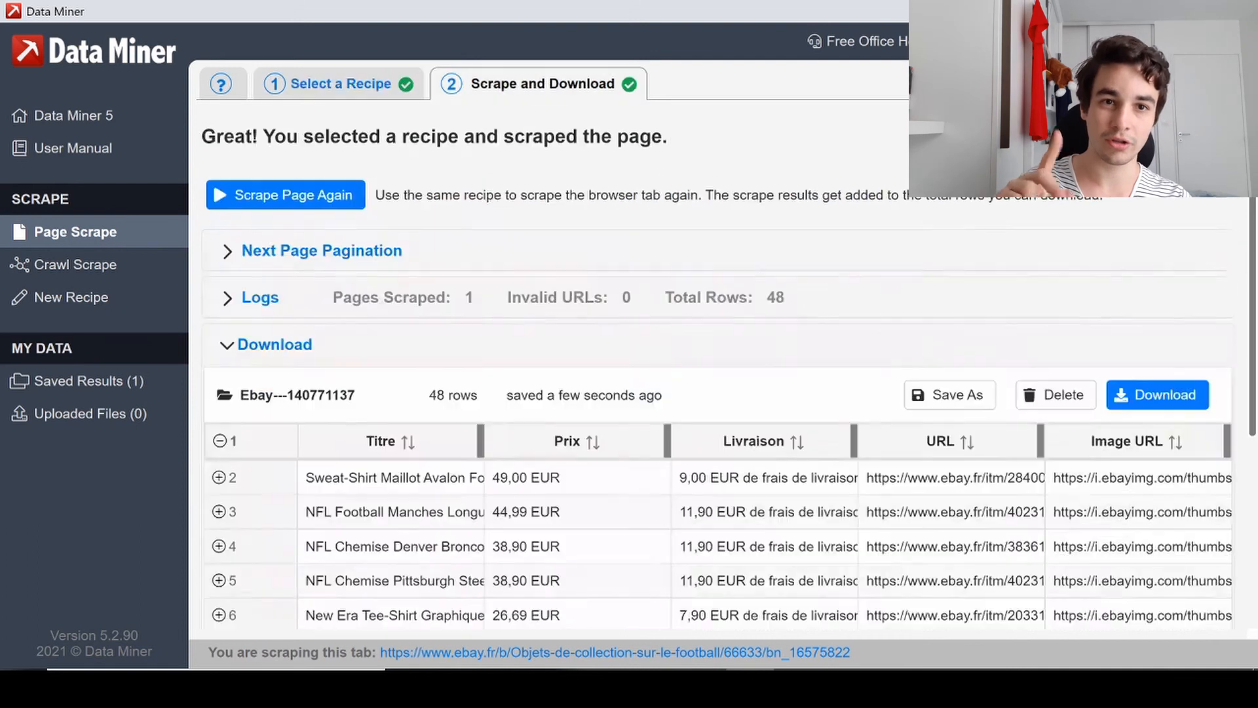
click(315, 249)
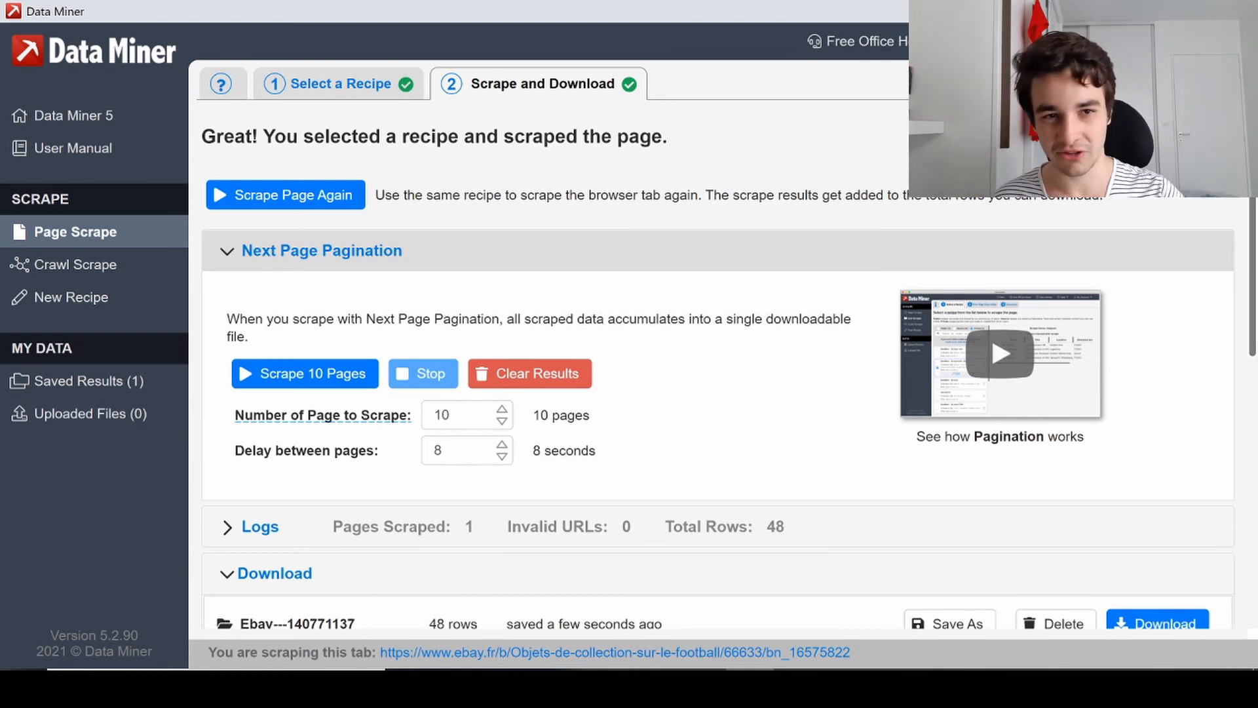
click(469, 494)
click(450, 415)
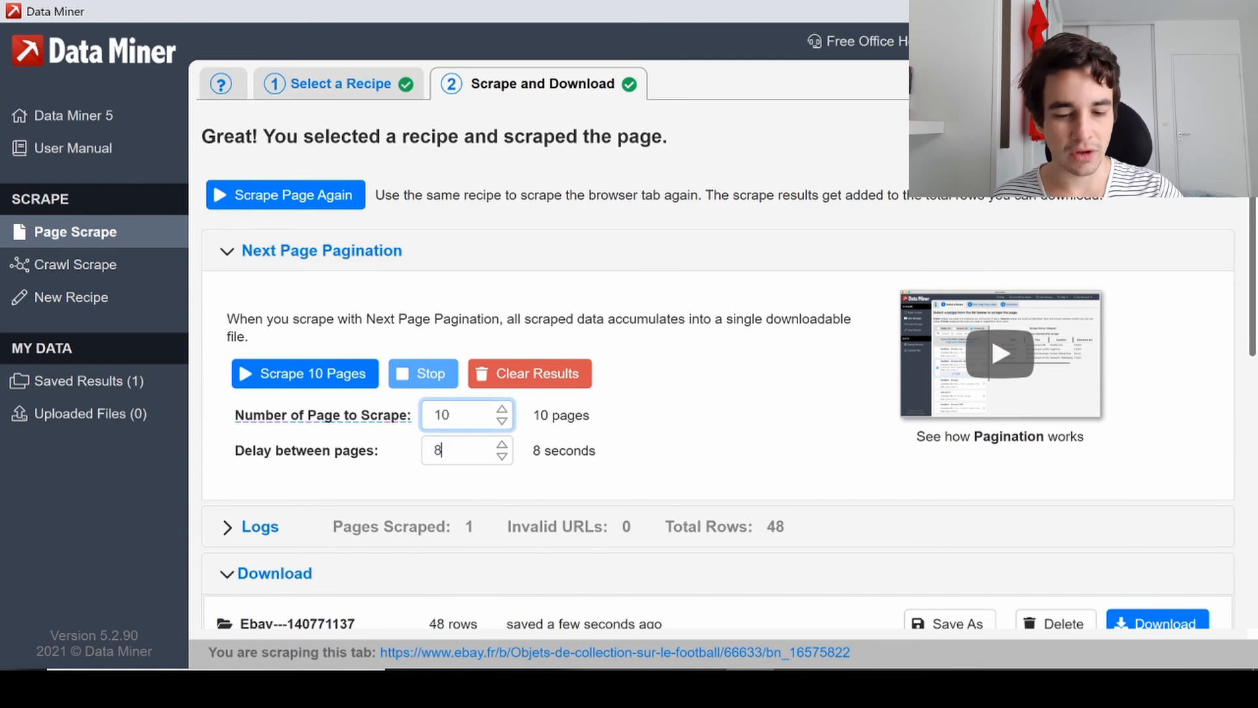
click(439, 450)
click(457, 471)
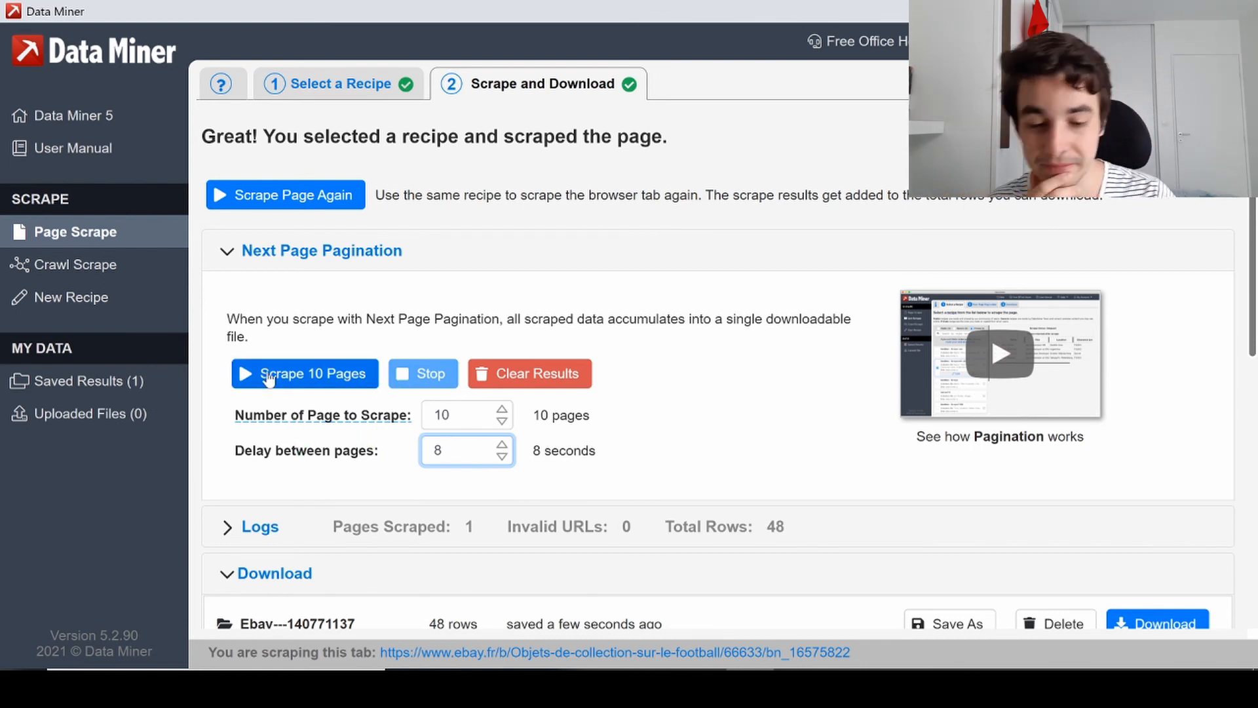
scroll(292, 367, down, 1)
click(292, 344)
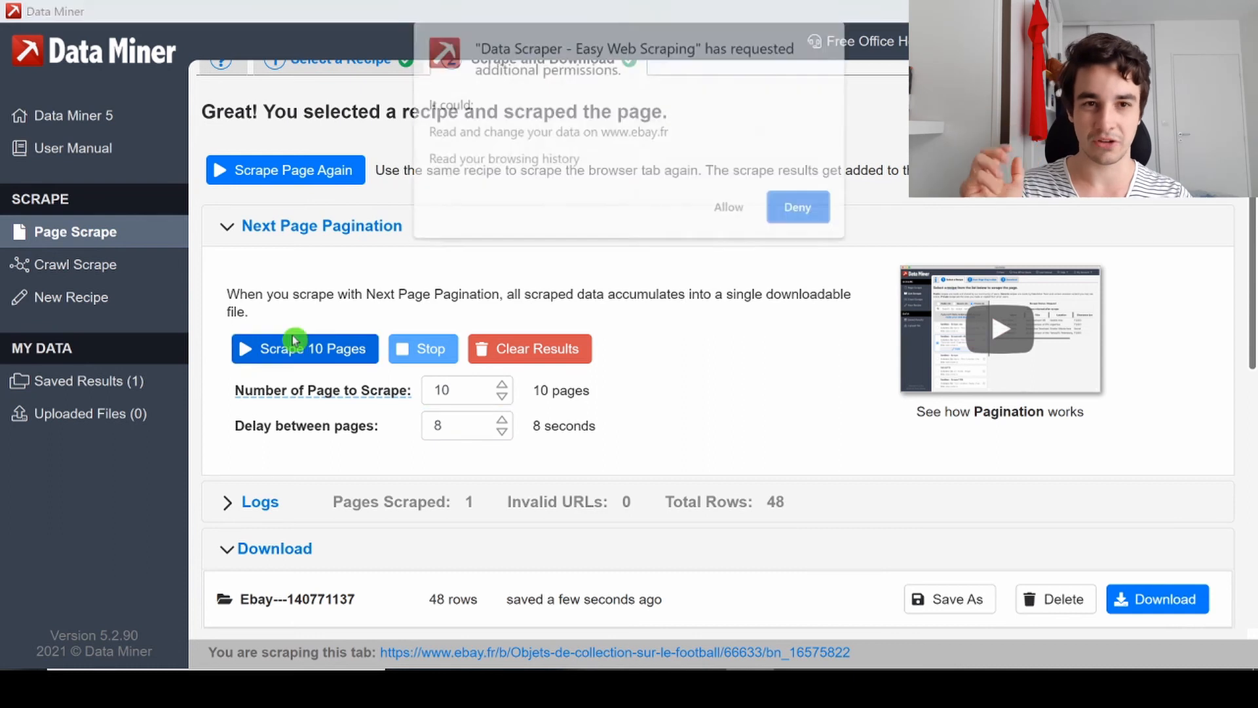
click(729, 215)
scroll(706, 246, down, 4)
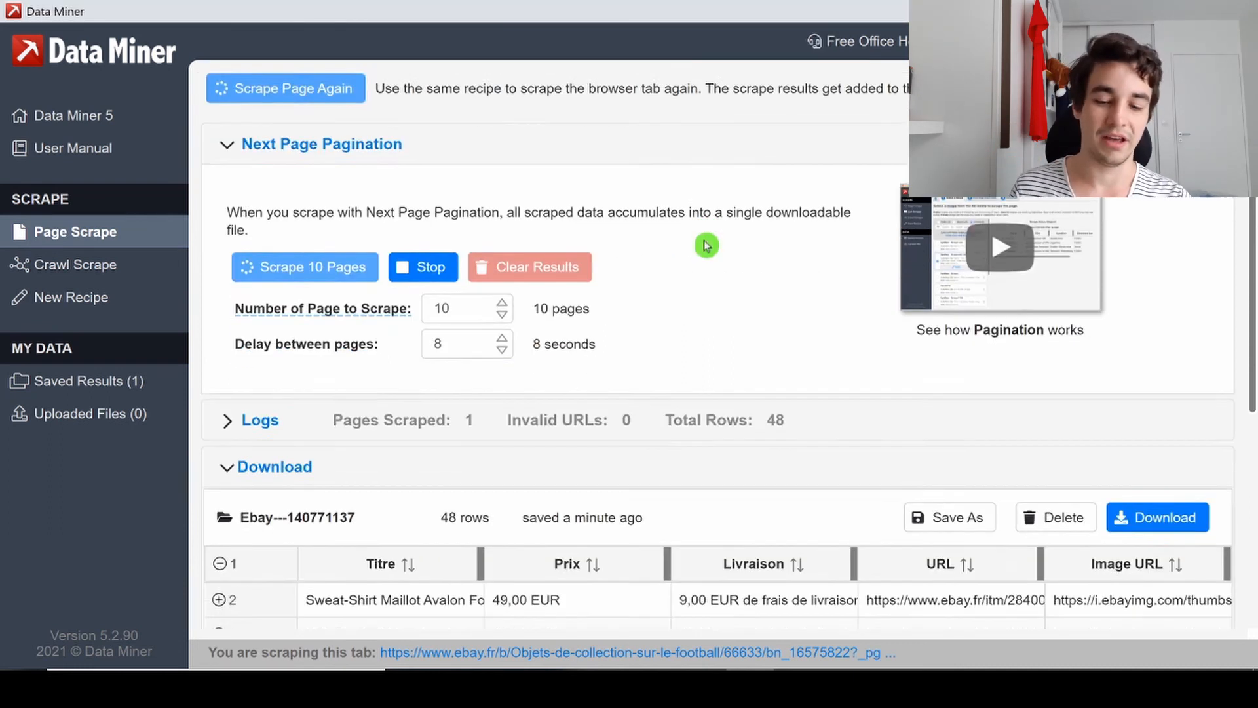
scroll(547, 378, down, 4)
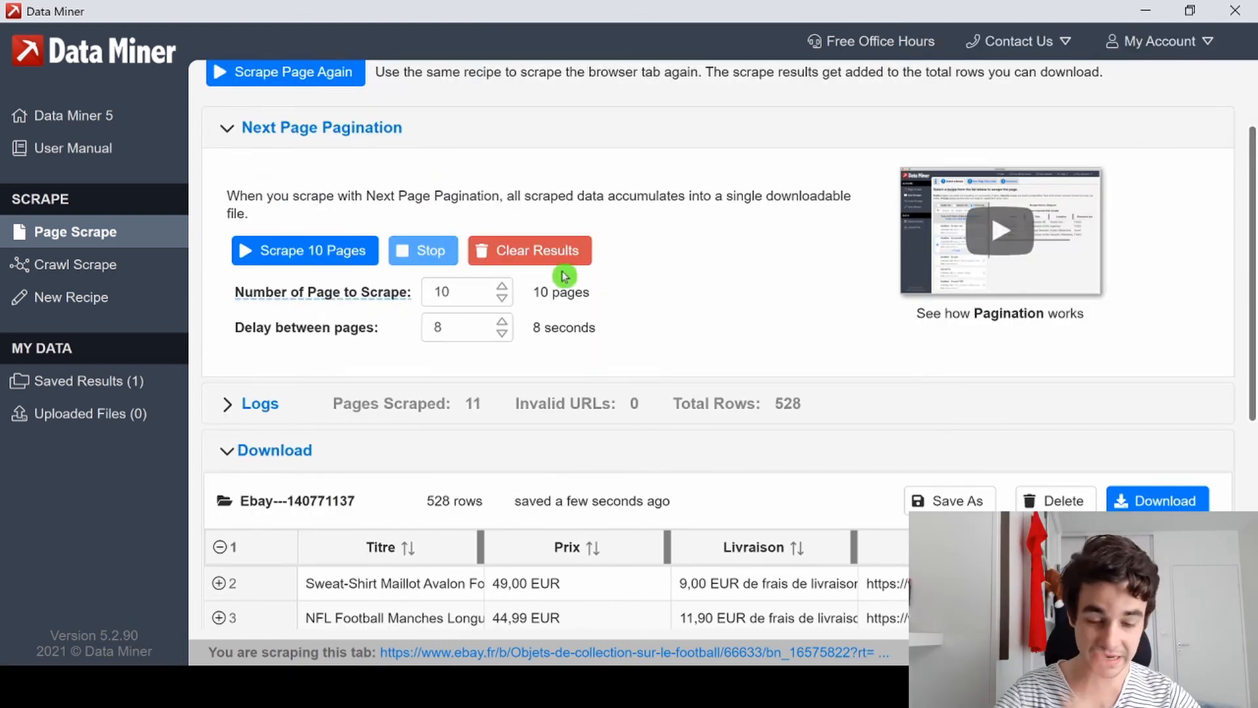
Download the accumulated scrape results as an Excel file, allowing the extension to manage downloads.
scroll(504, 538, up, 2)
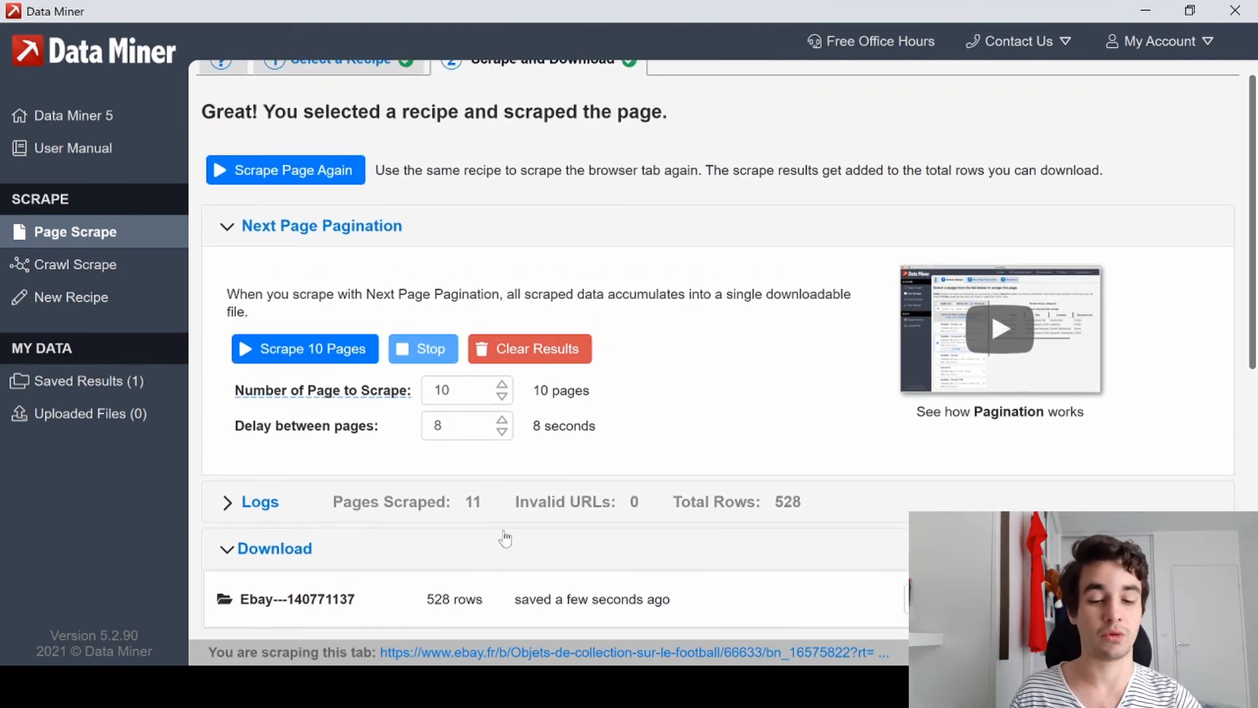
scroll(505, 539, down, 2)
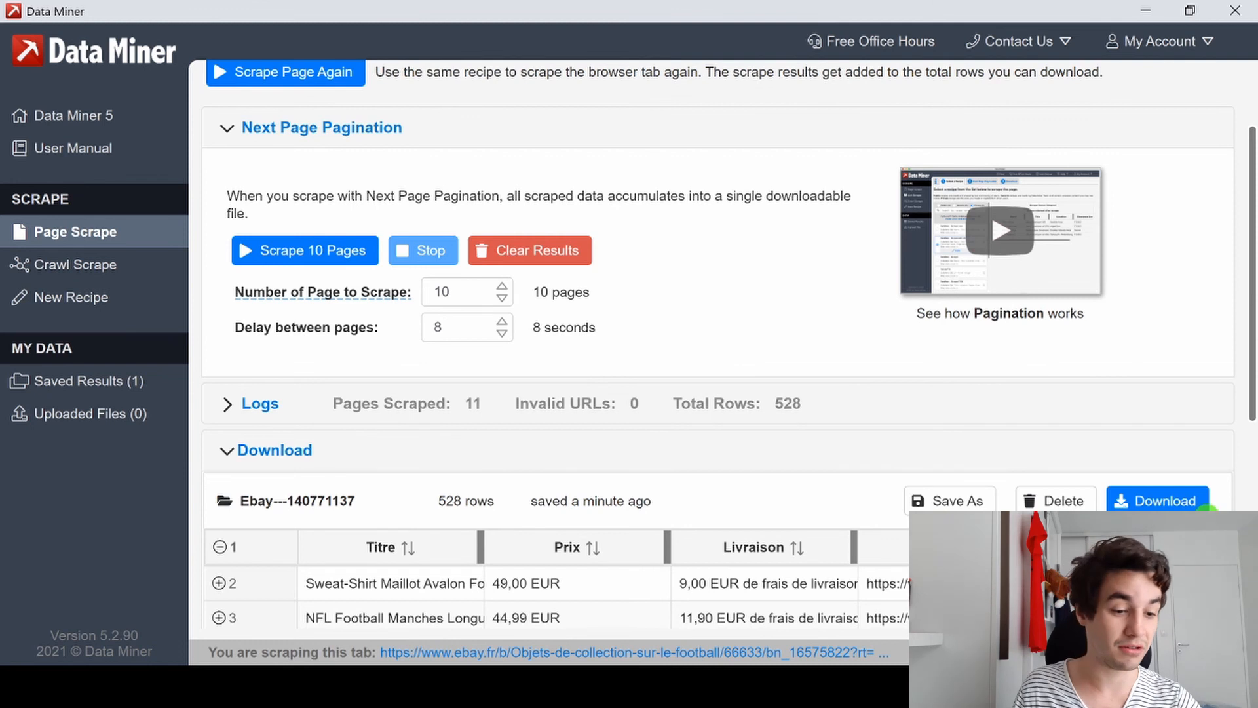
click(1147, 502)
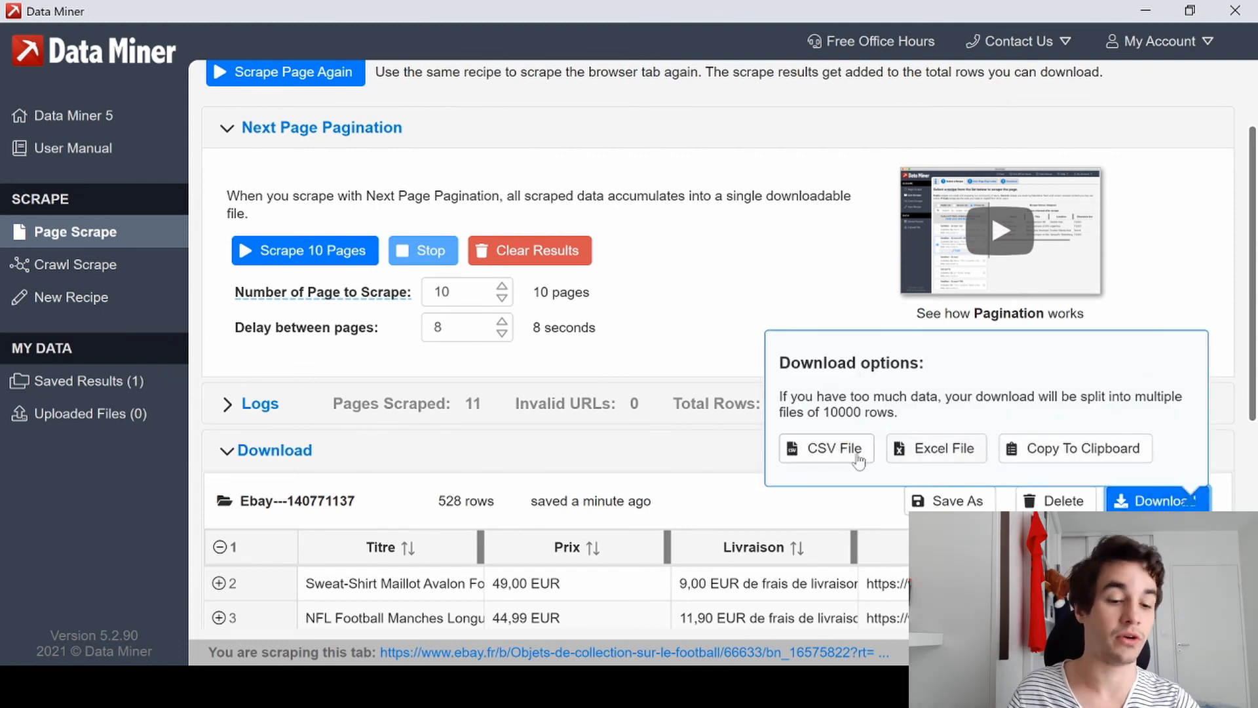
click(922, 457)
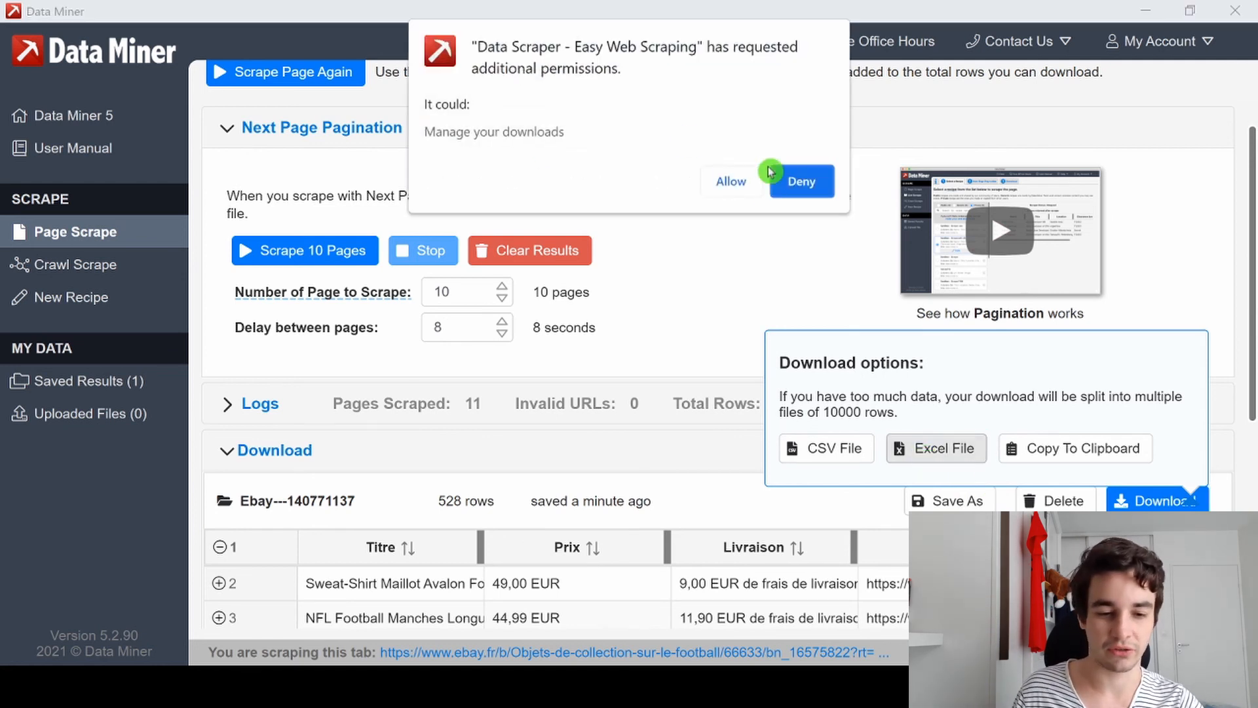
click(729, 180)
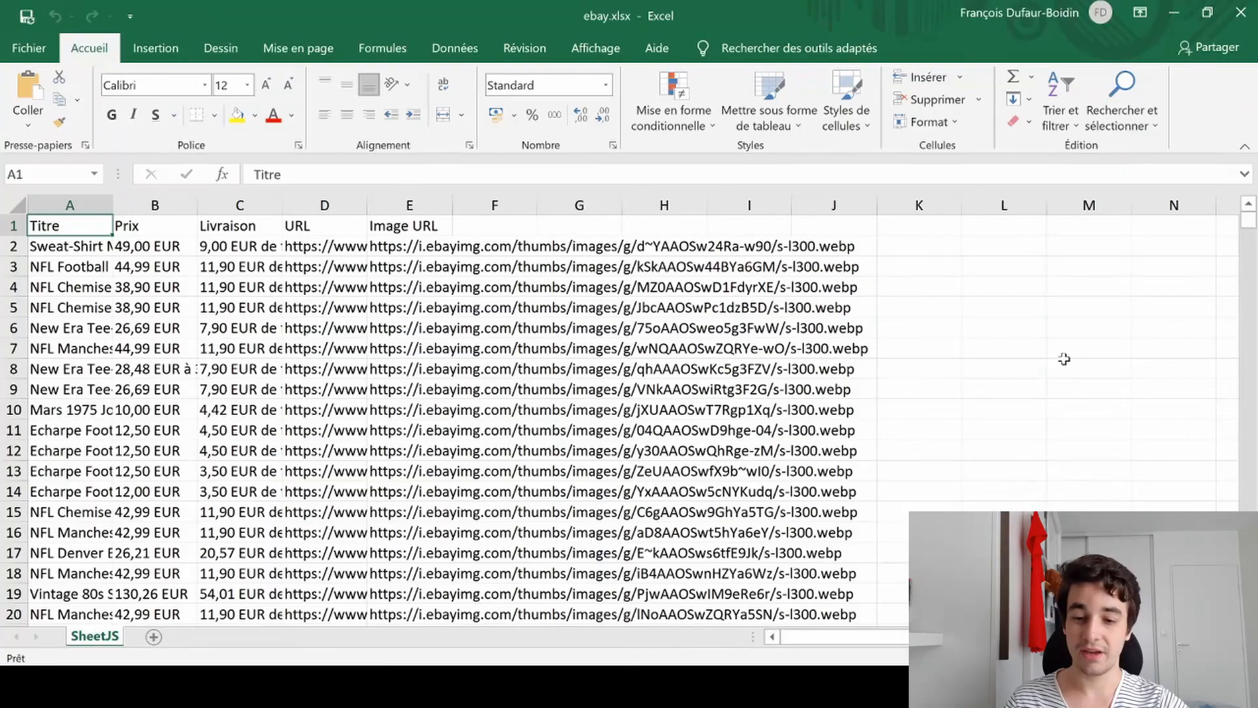
Look through the exported listings in ebay.xlsx in Excel, checking the rows from the successive pages.
scroll(1064, 358, down, 7)
scroll(852, 504, down, 19)
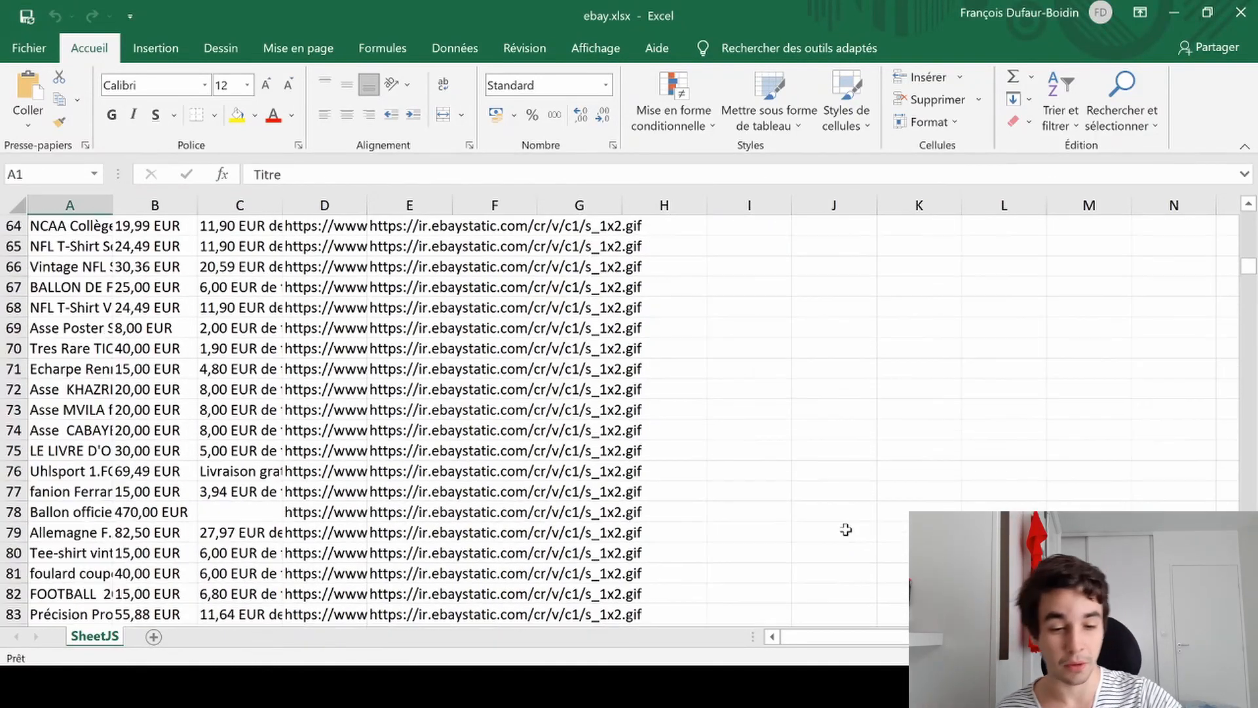
scroll(856, 531, down, 20)
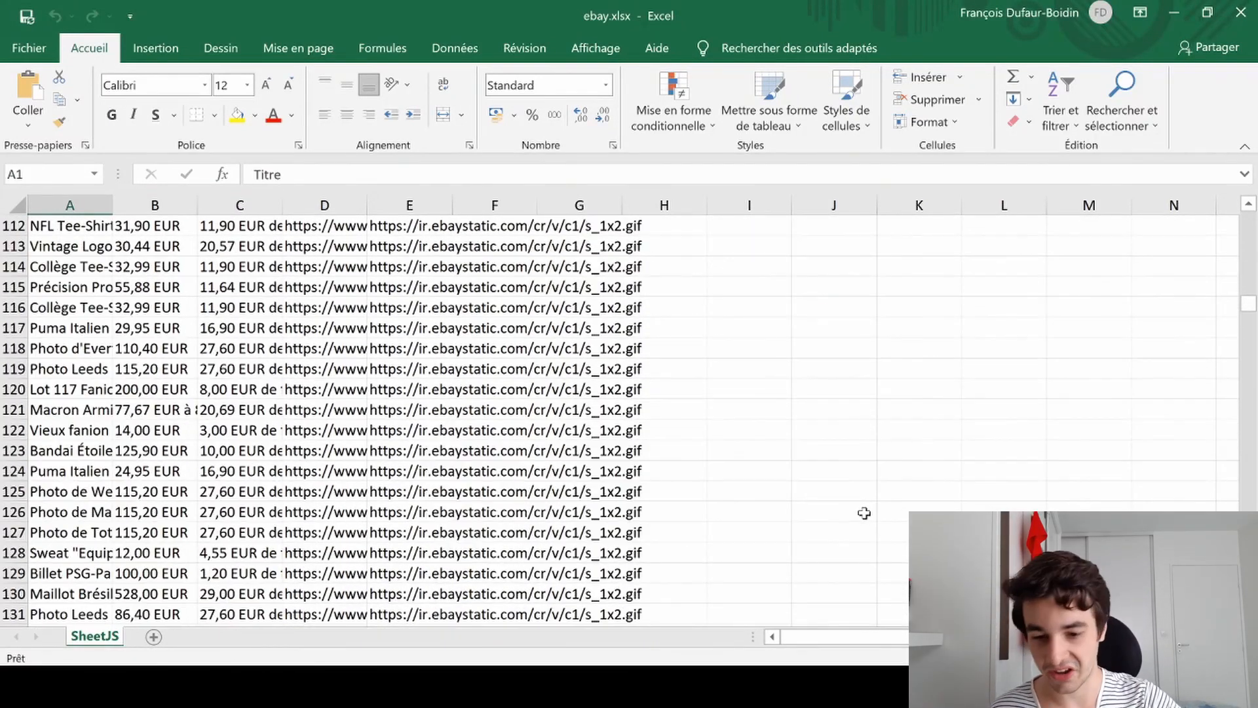
scroll(858, 504, down, 5)
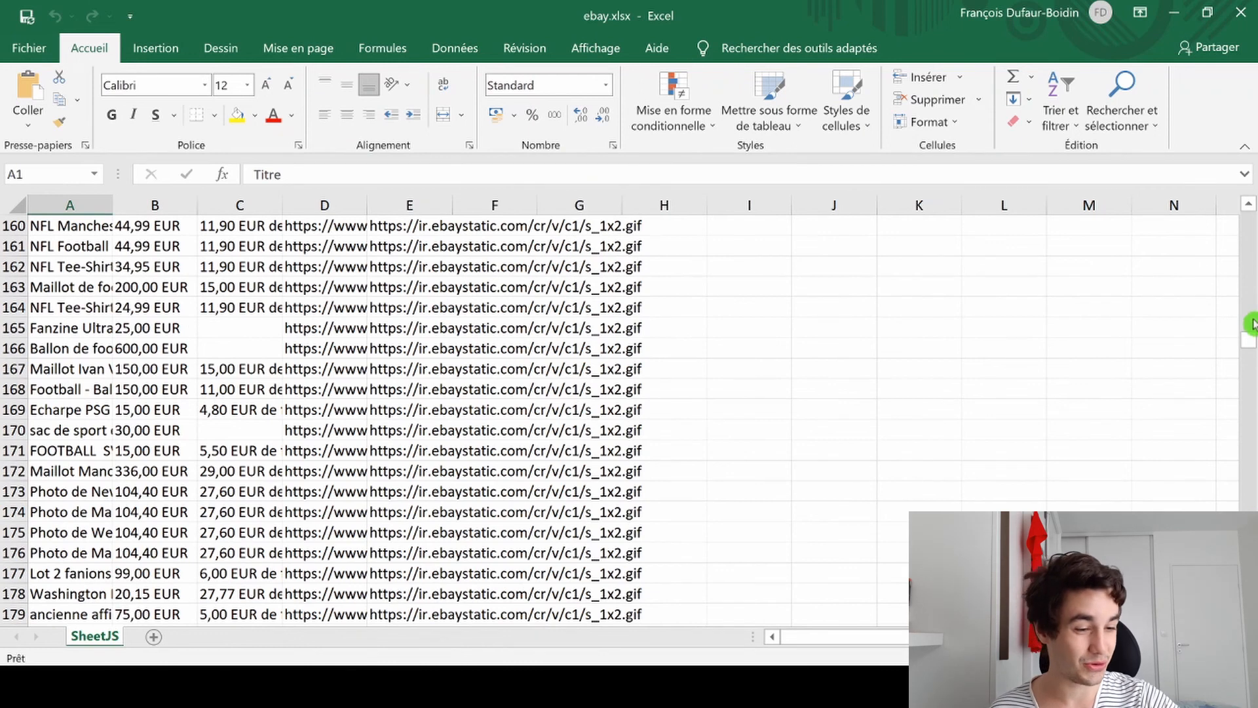